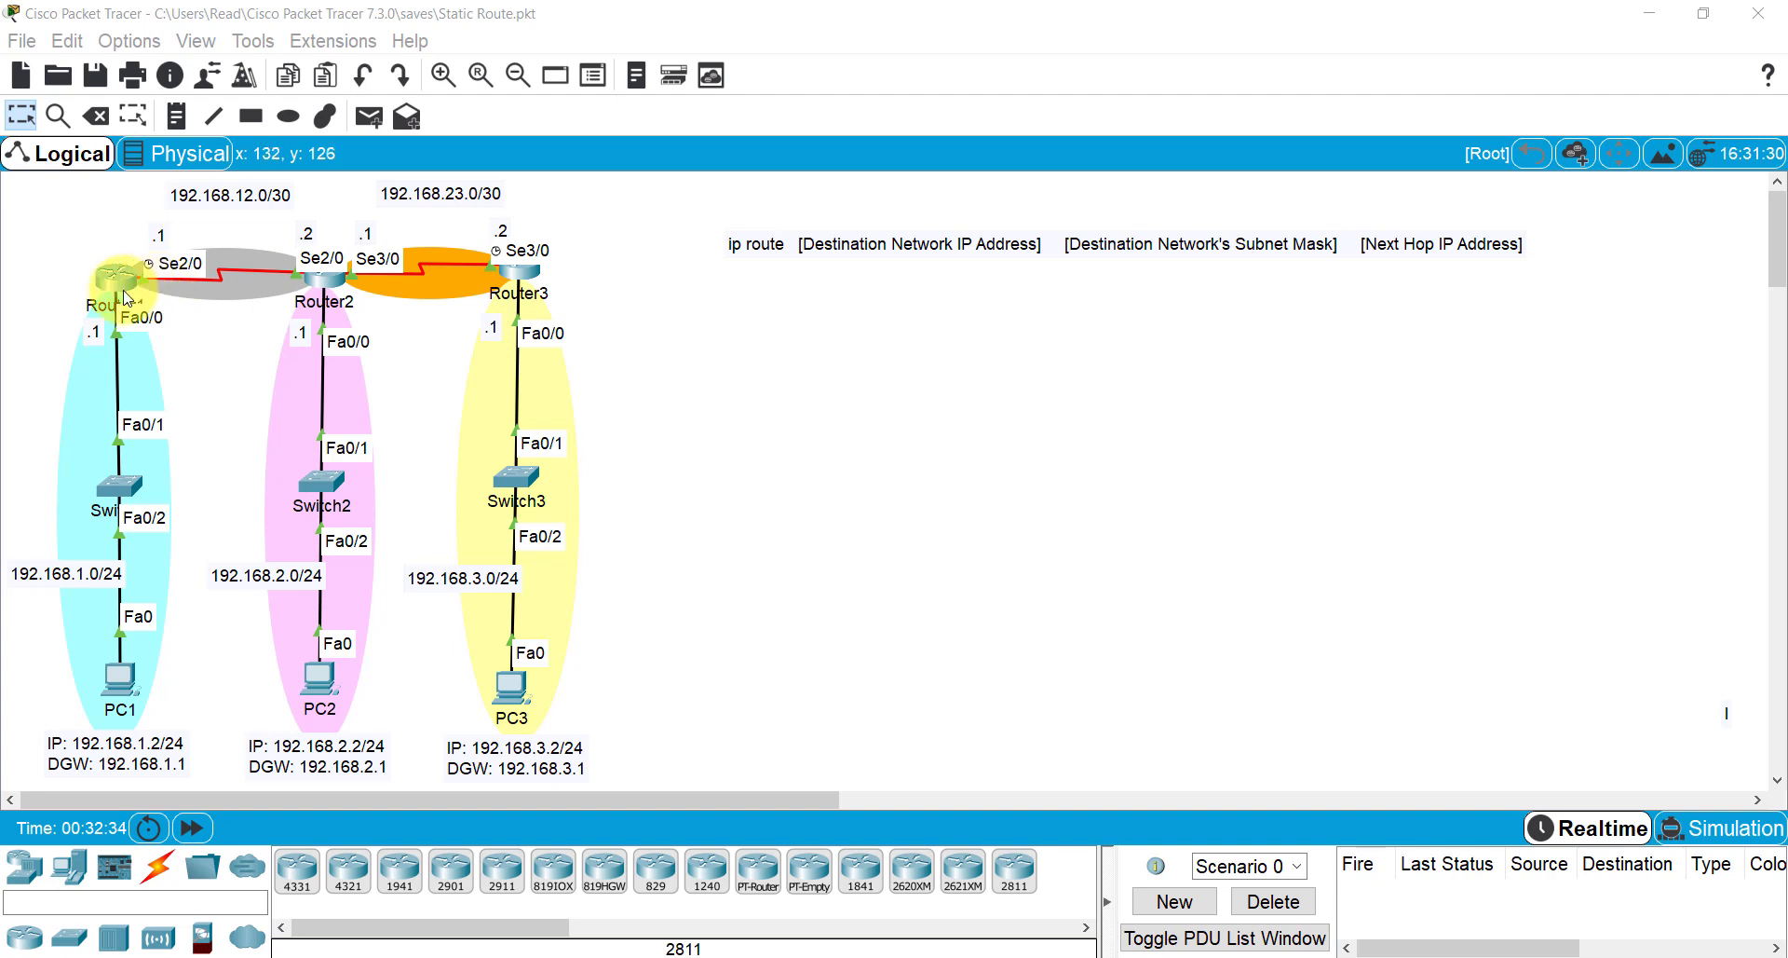
click(123, 488)
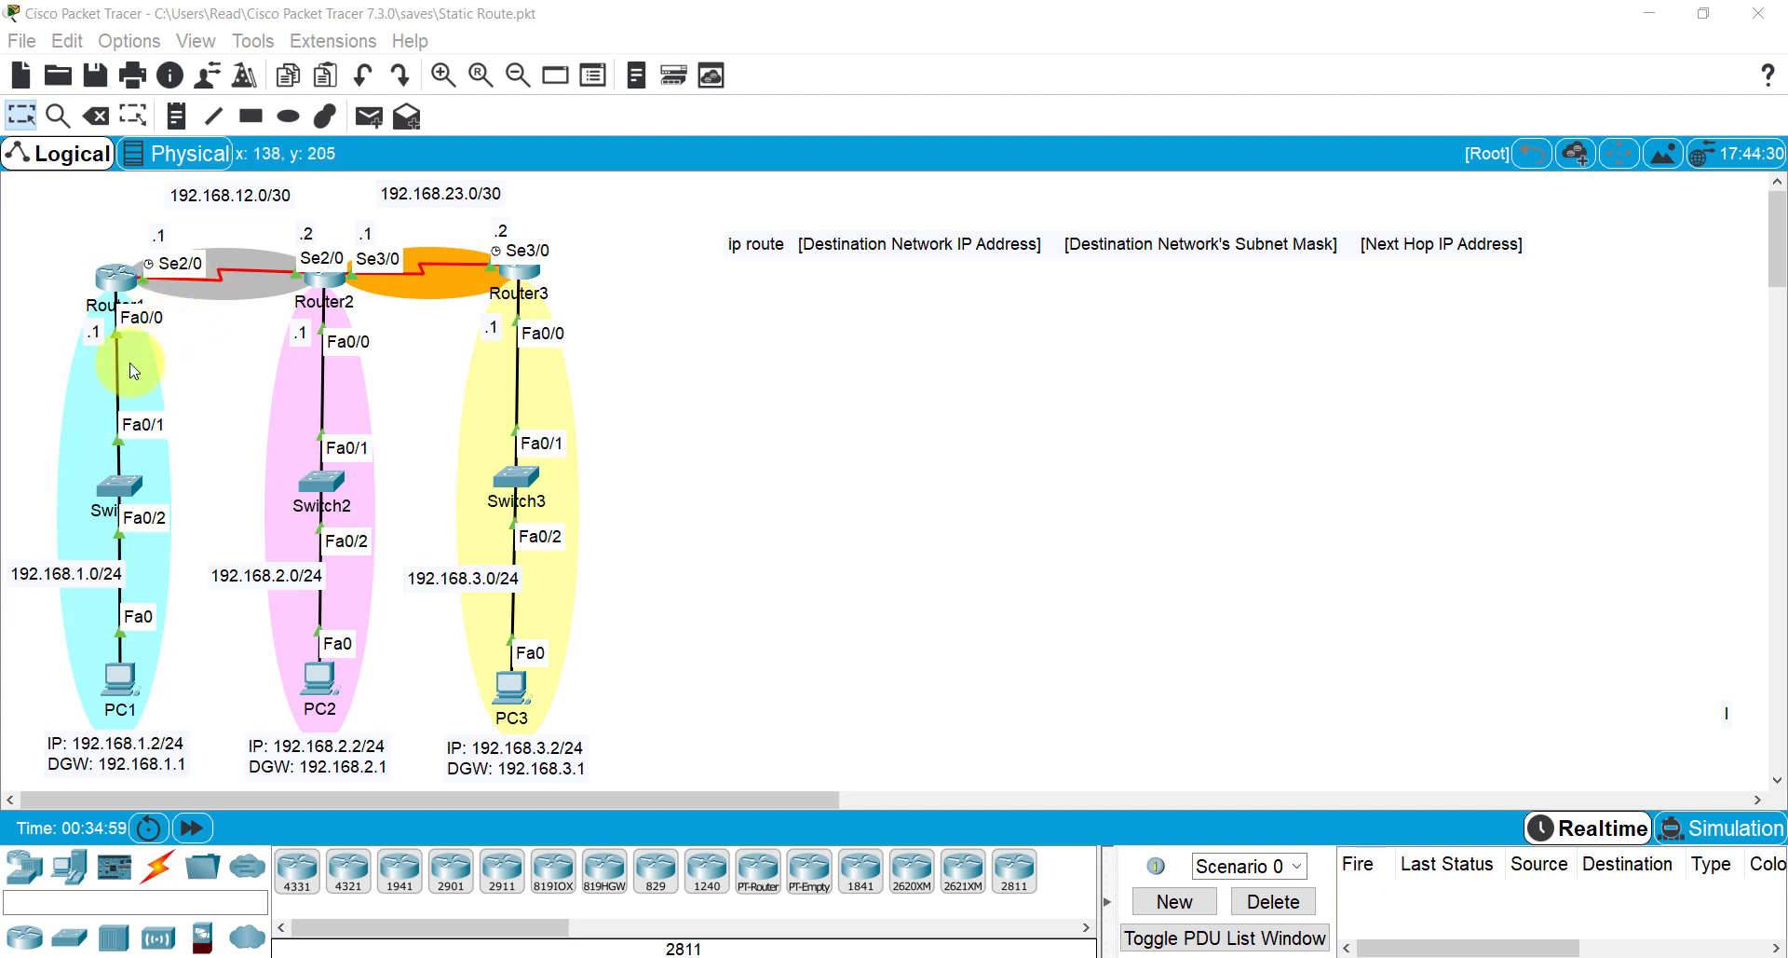
Step: Open Router1's command line, enter privileged mode and examine its directly connected networks with show ip route
click(110, 274)
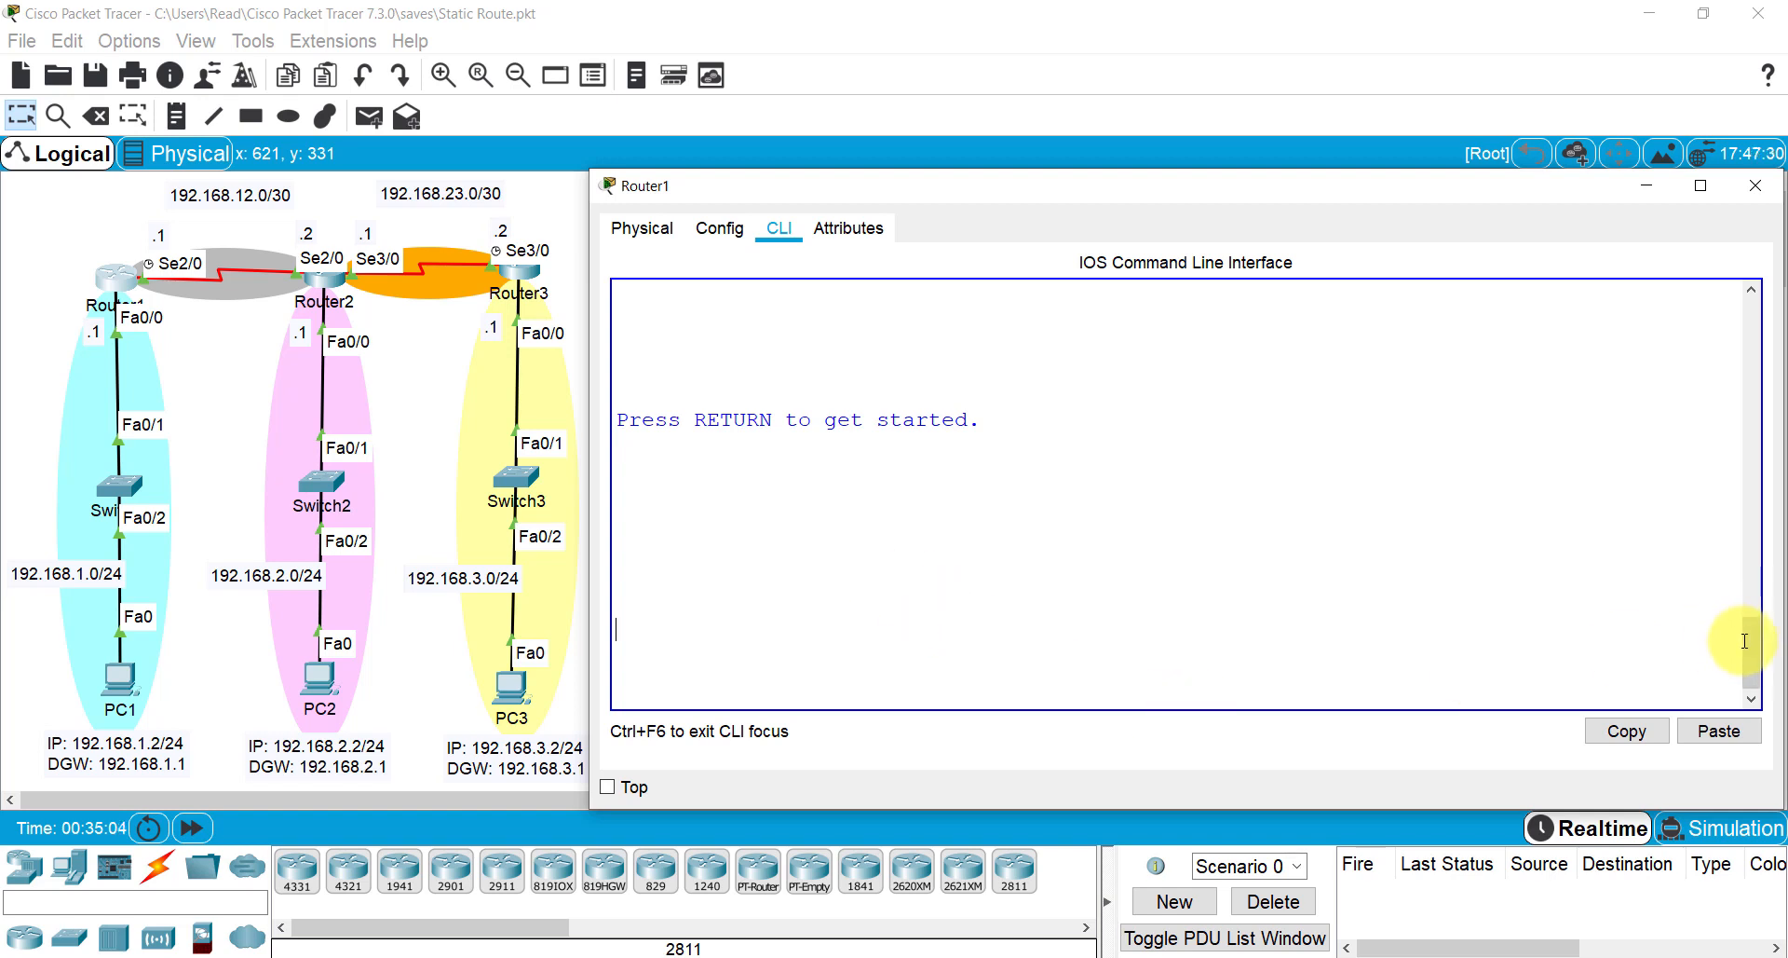
key(Return)
key(Return)
key(Return)
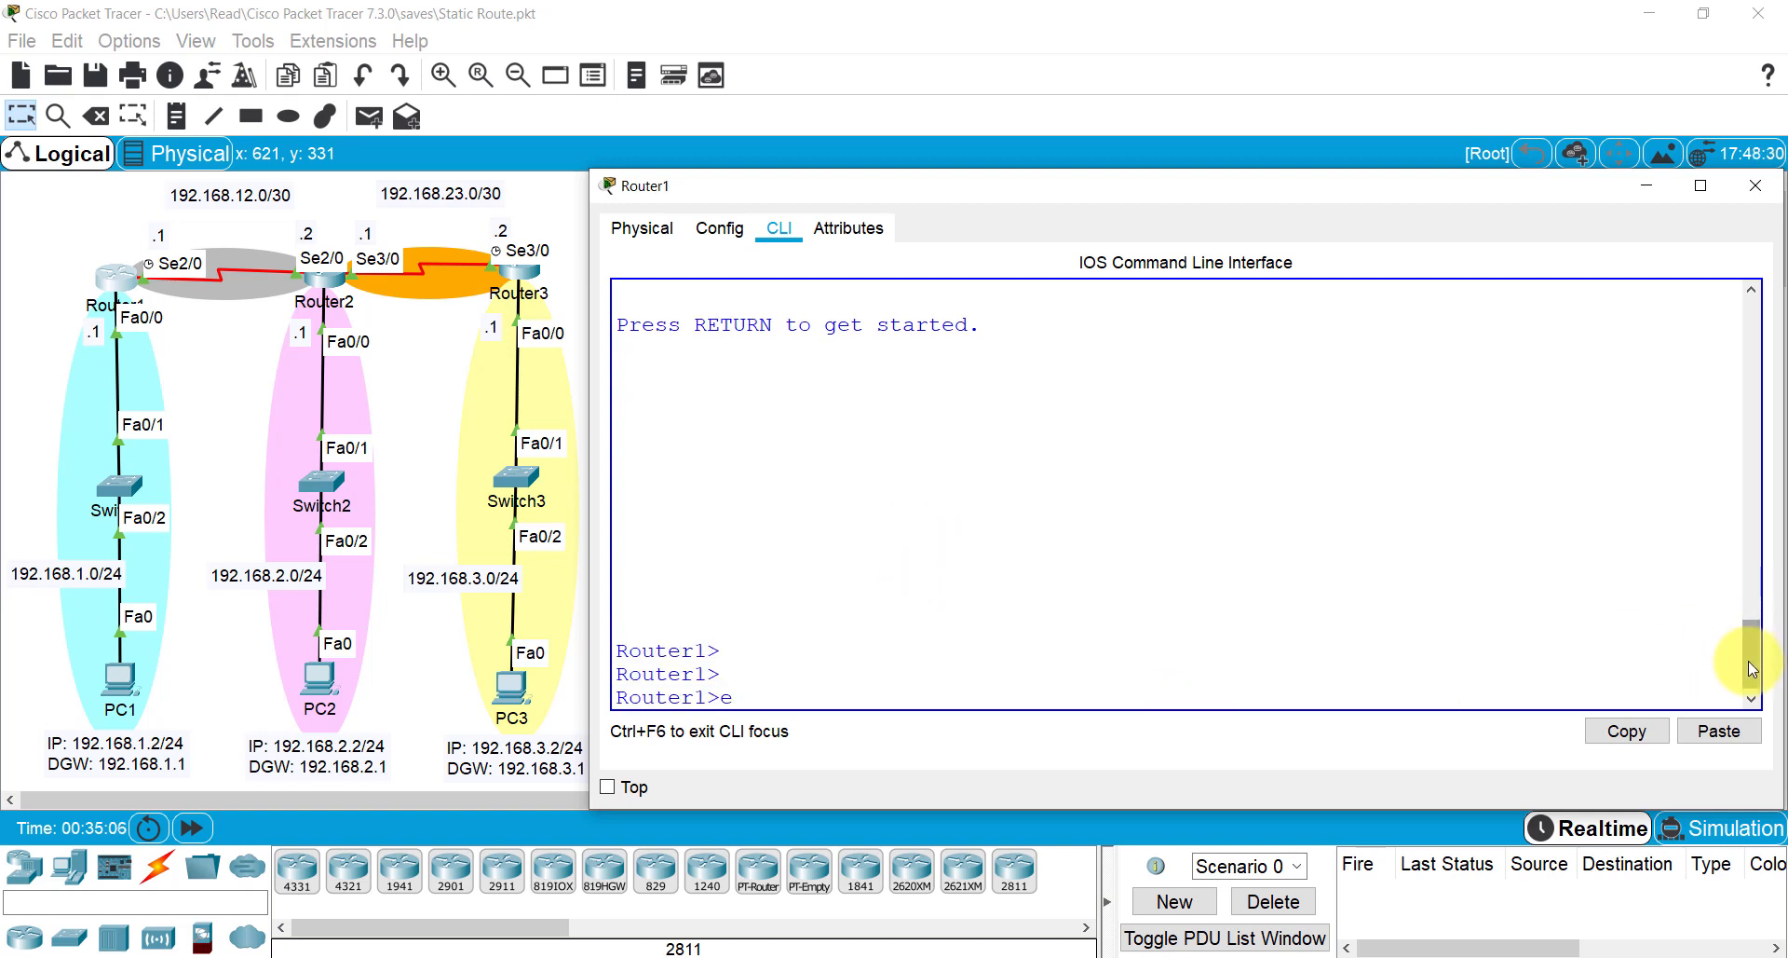
text(en)
key(Return)
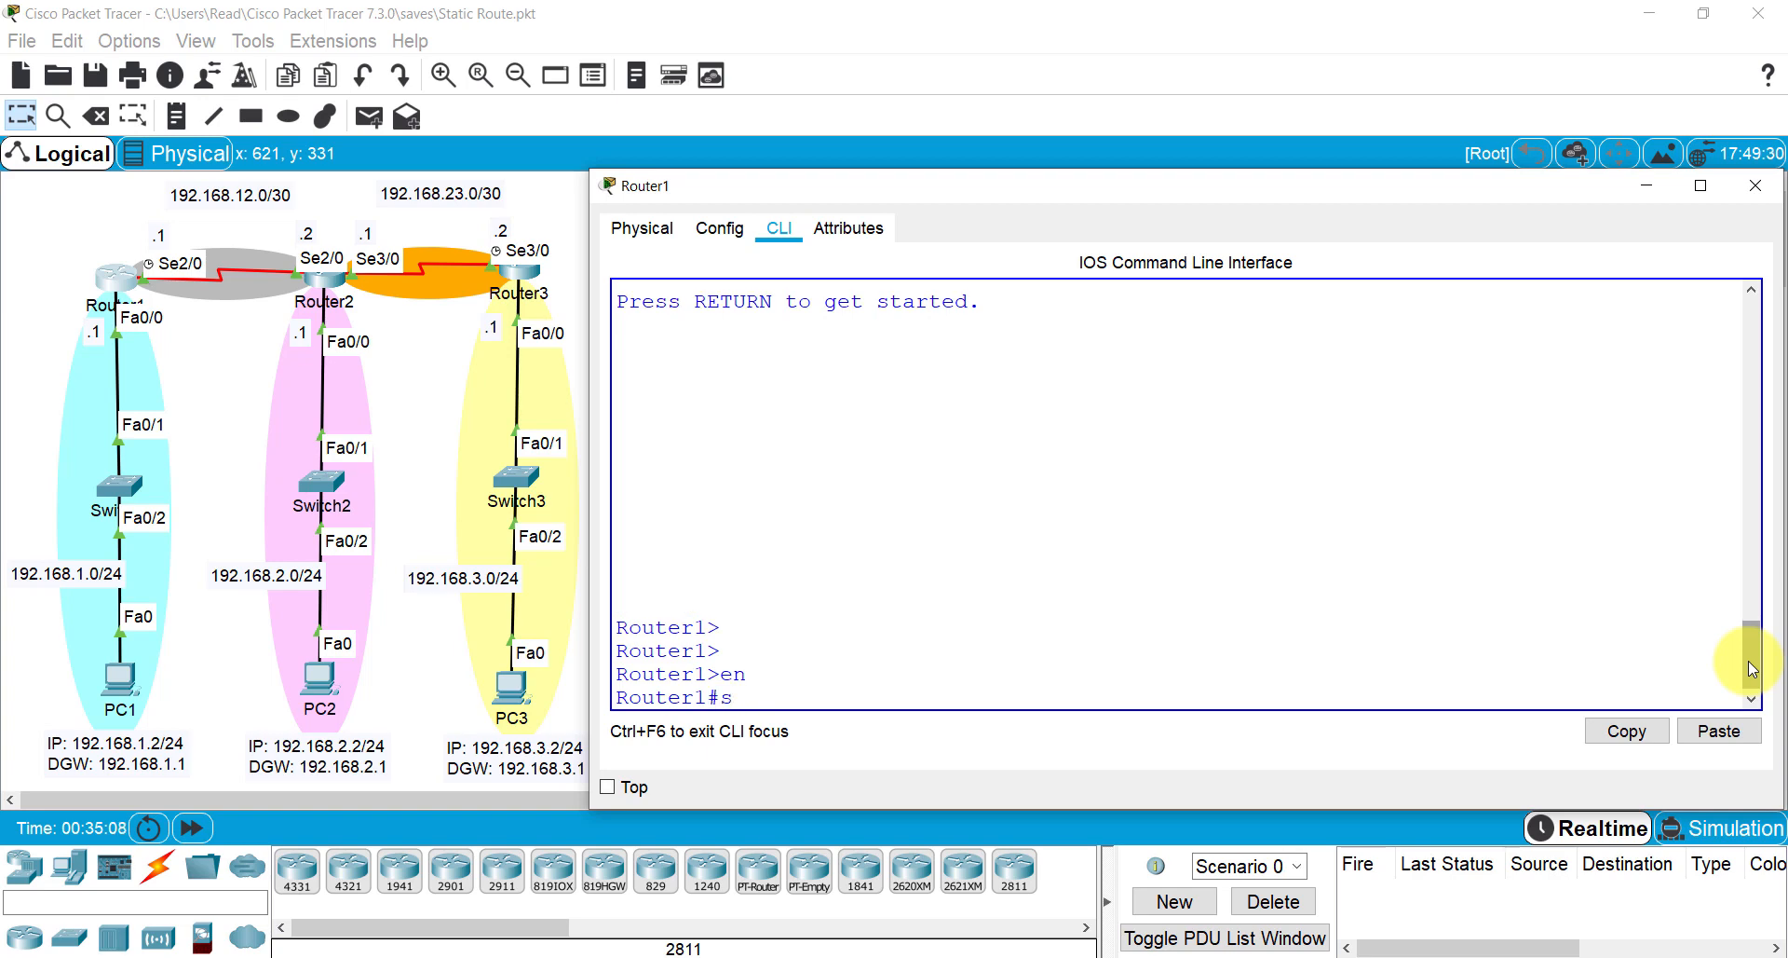
text(show ip route)
key(Return)
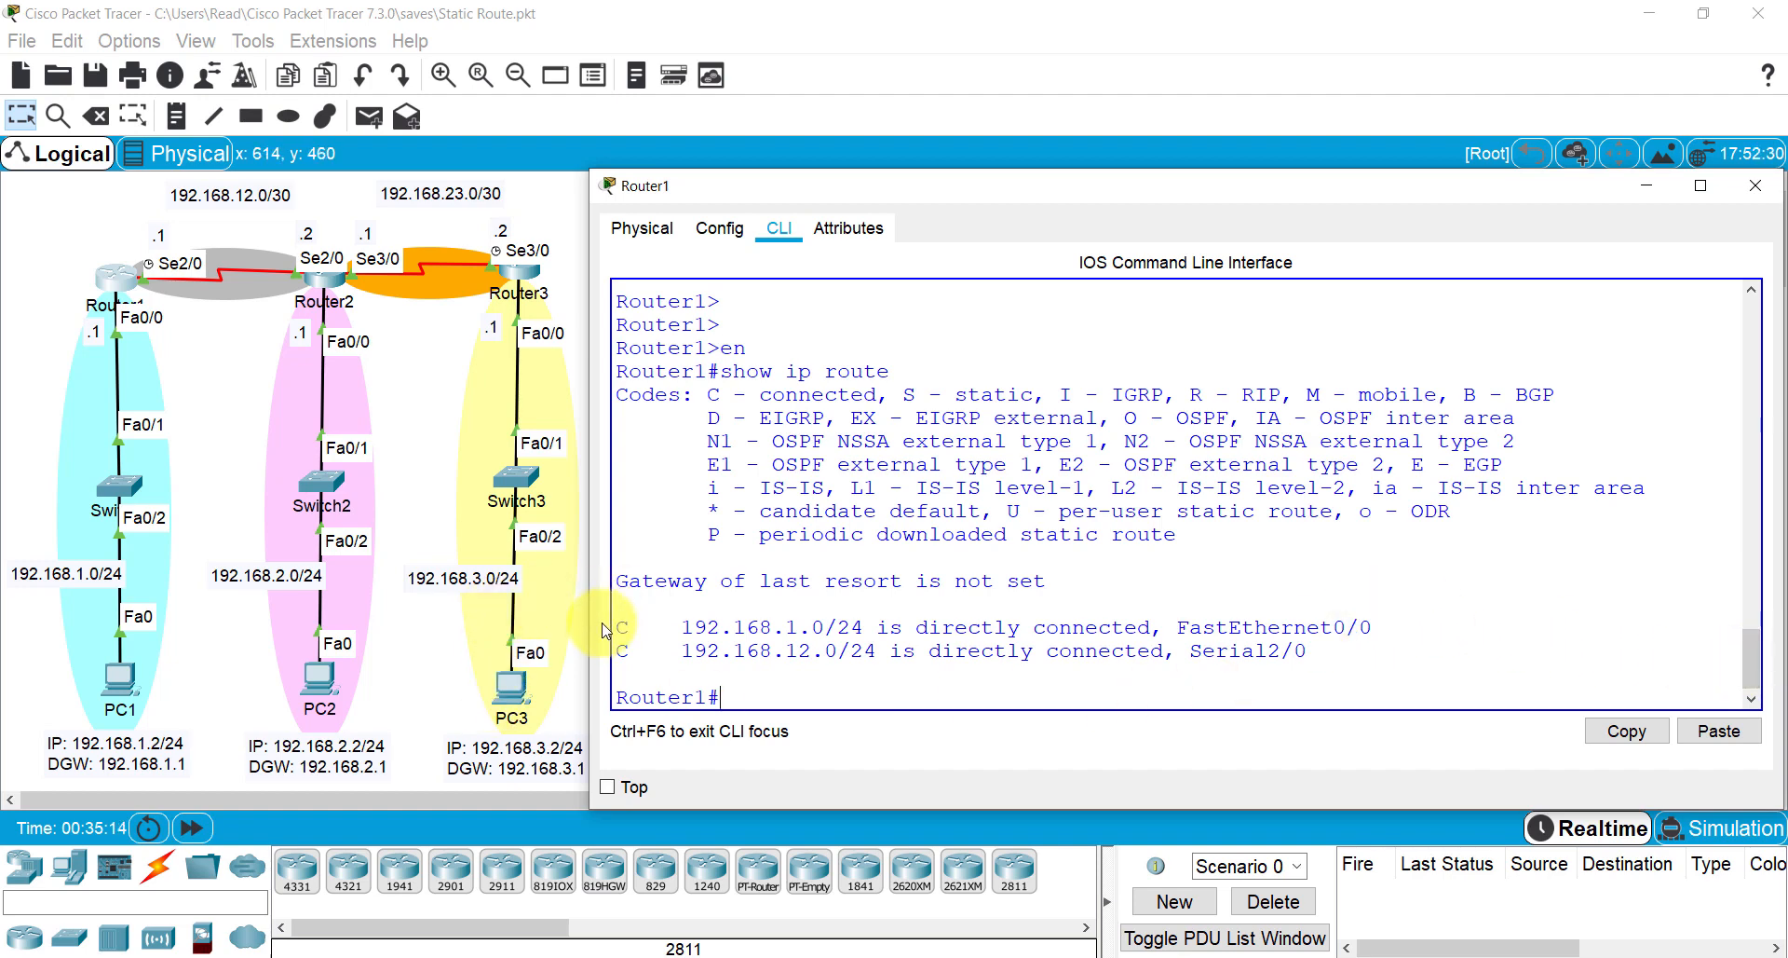
drag(606, 630, 1329, 652)
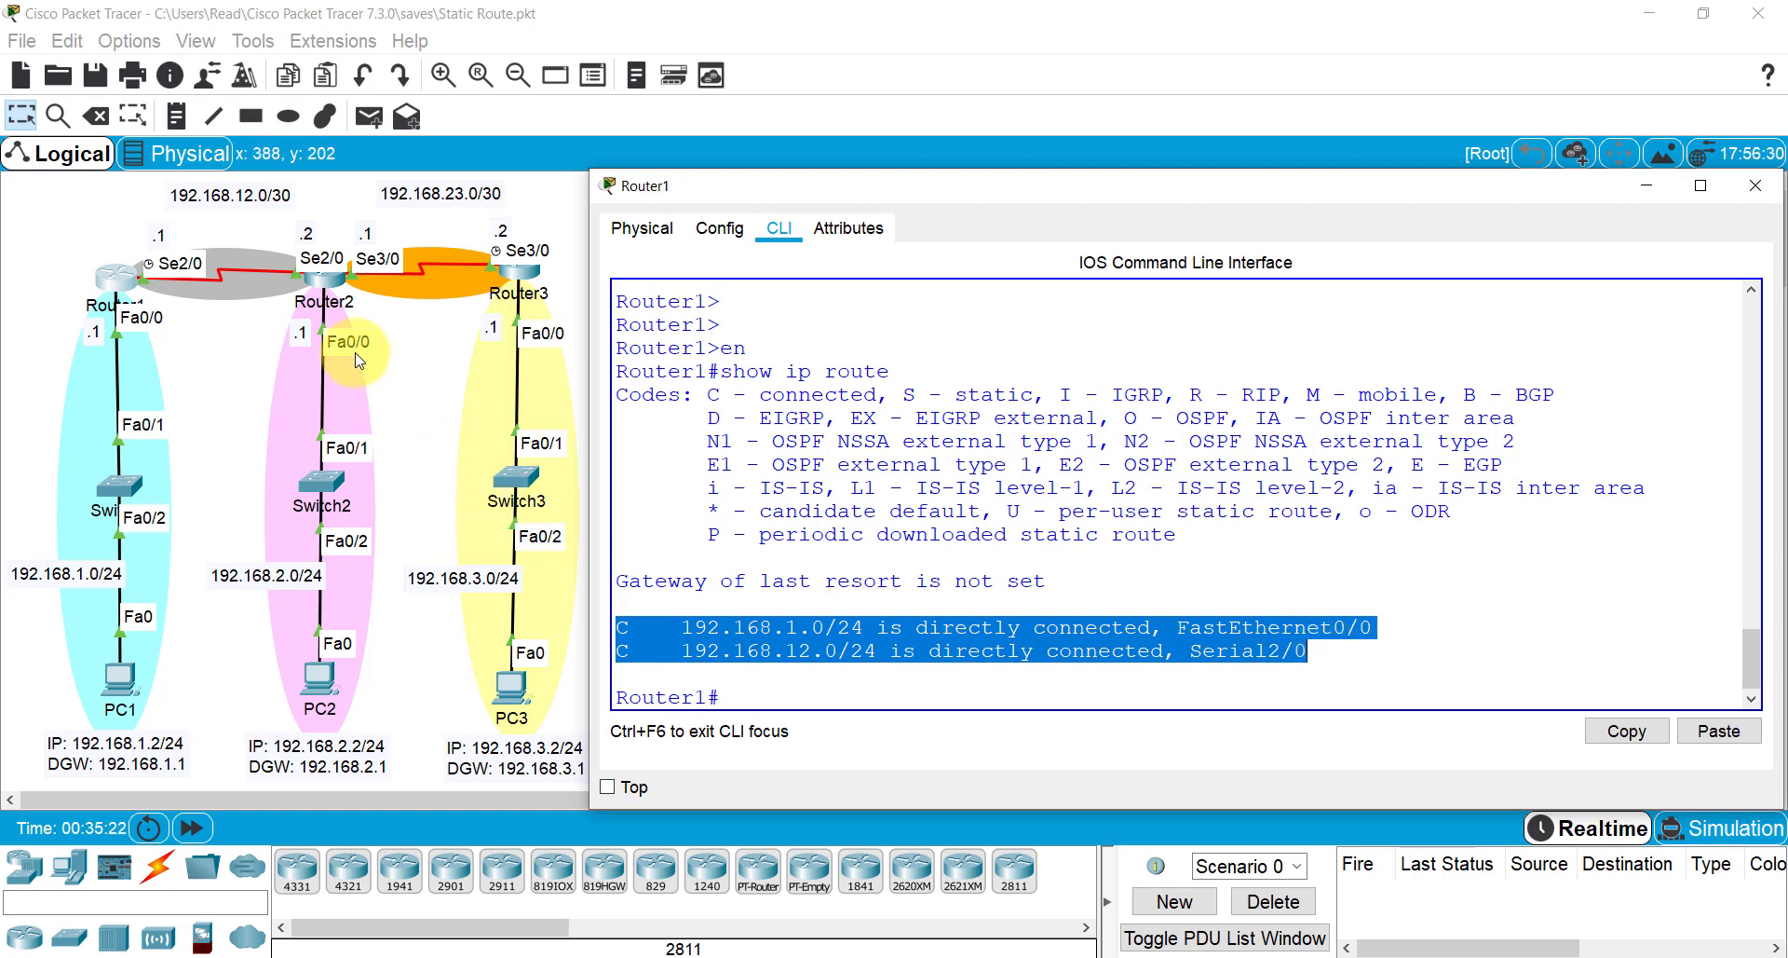
Step: Open Router2's command line, enter privileged mode, examine its connected networks with sh ip route and minimize the console
click(326, 285)
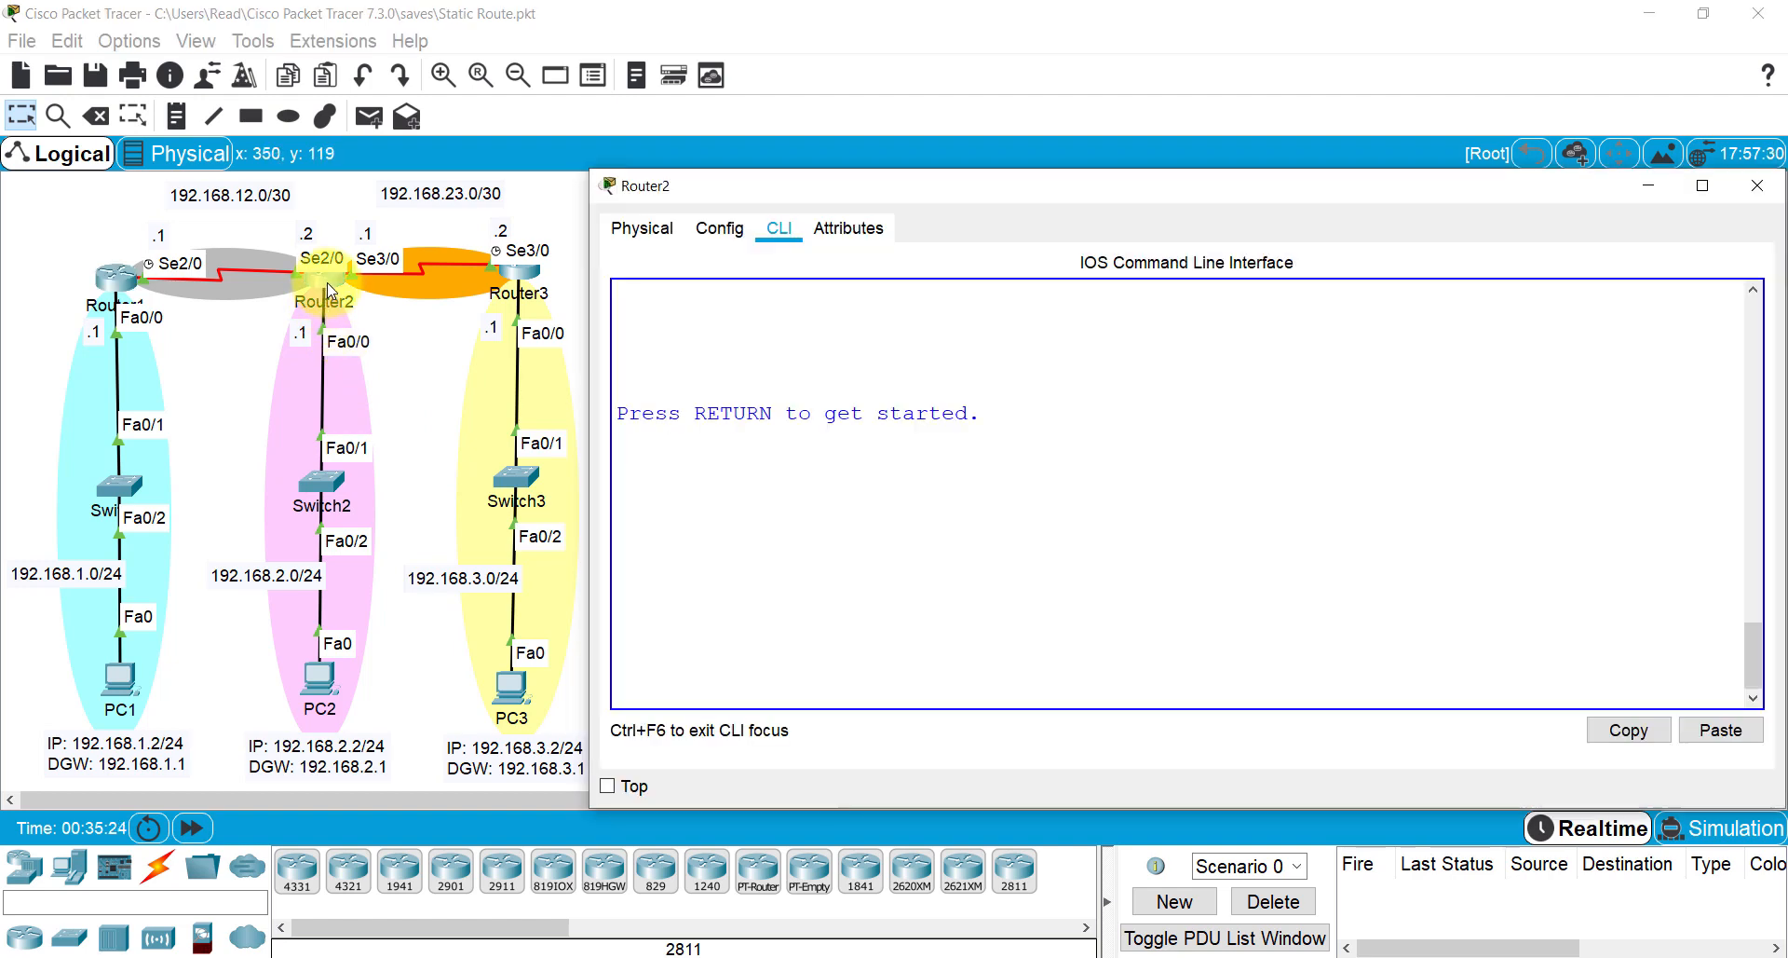
click(850, 650)
key(Return)
key(Return)
key(Return)
key(Return)
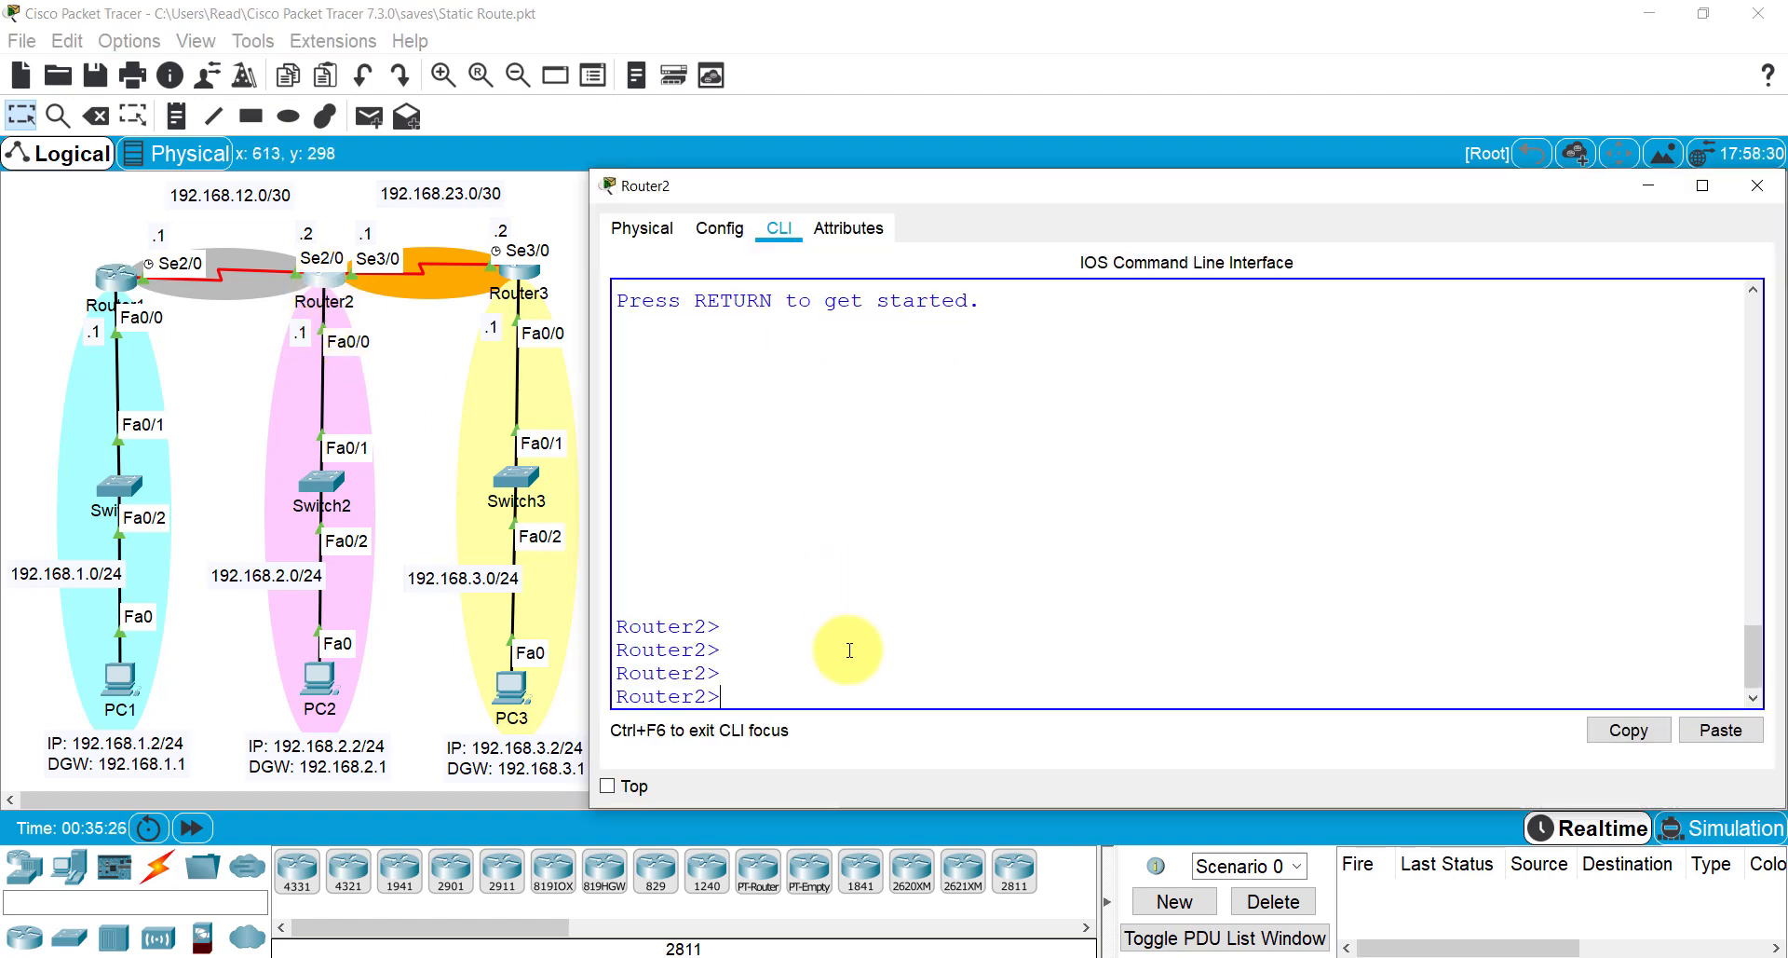
text(en)
key(Return)
text(sh)
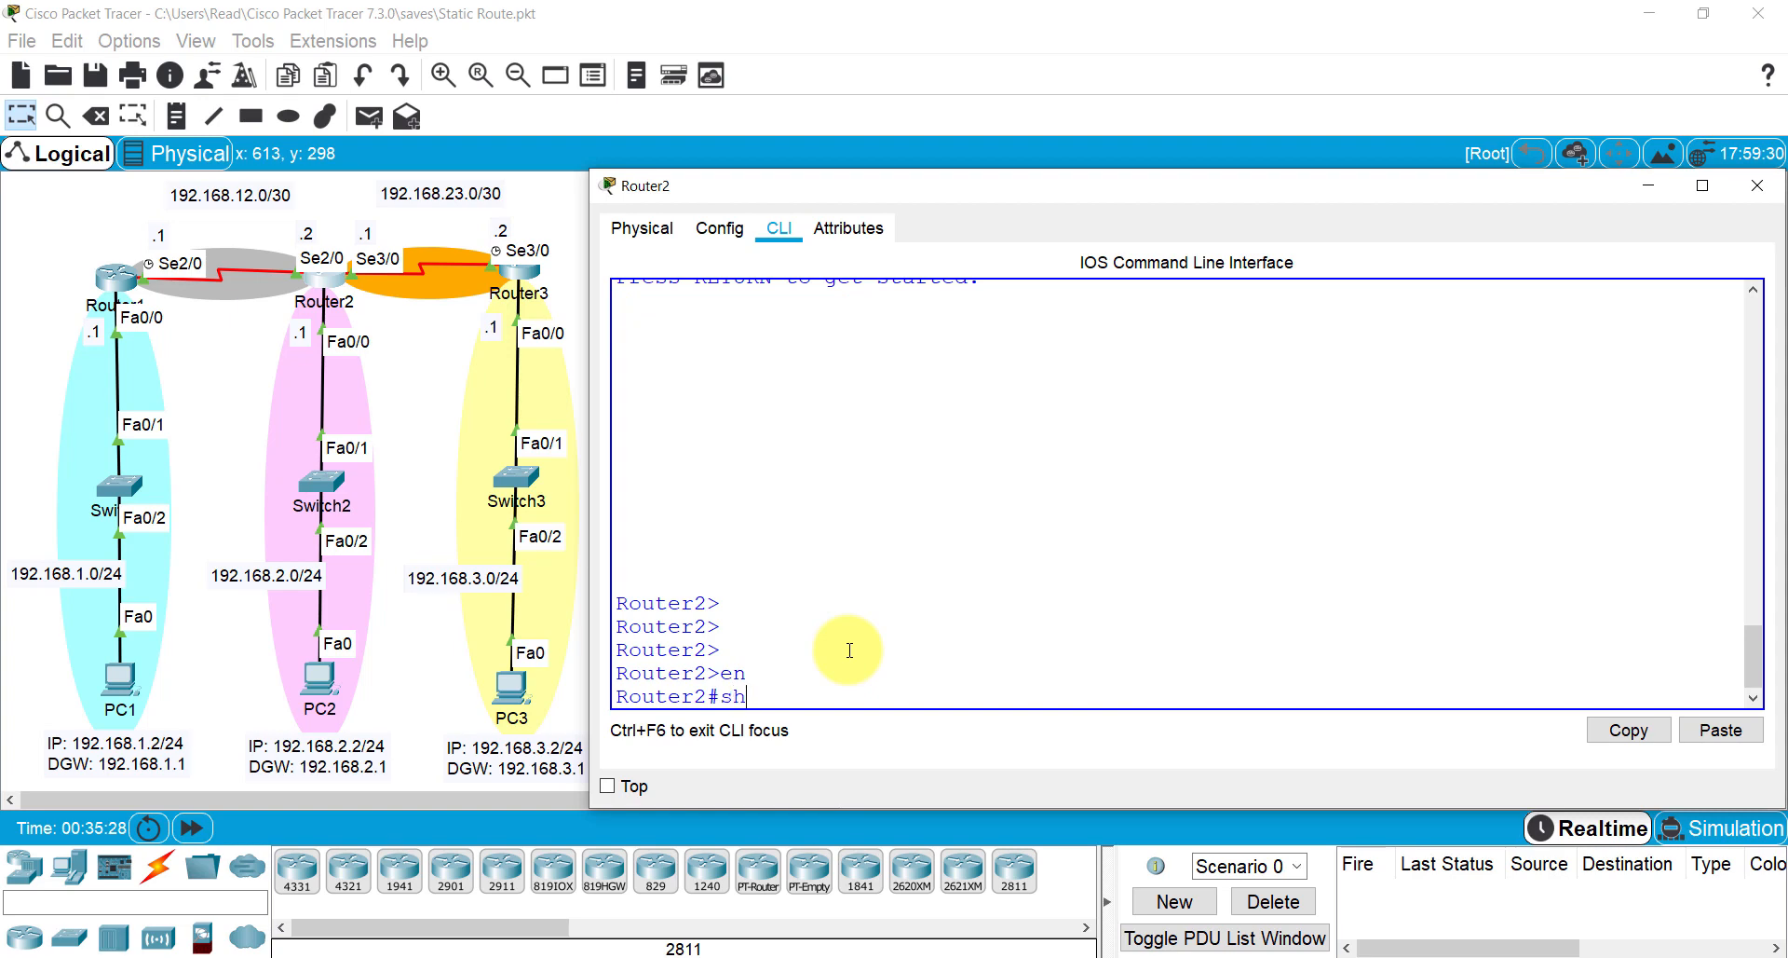
text( ip route)
key(Return)
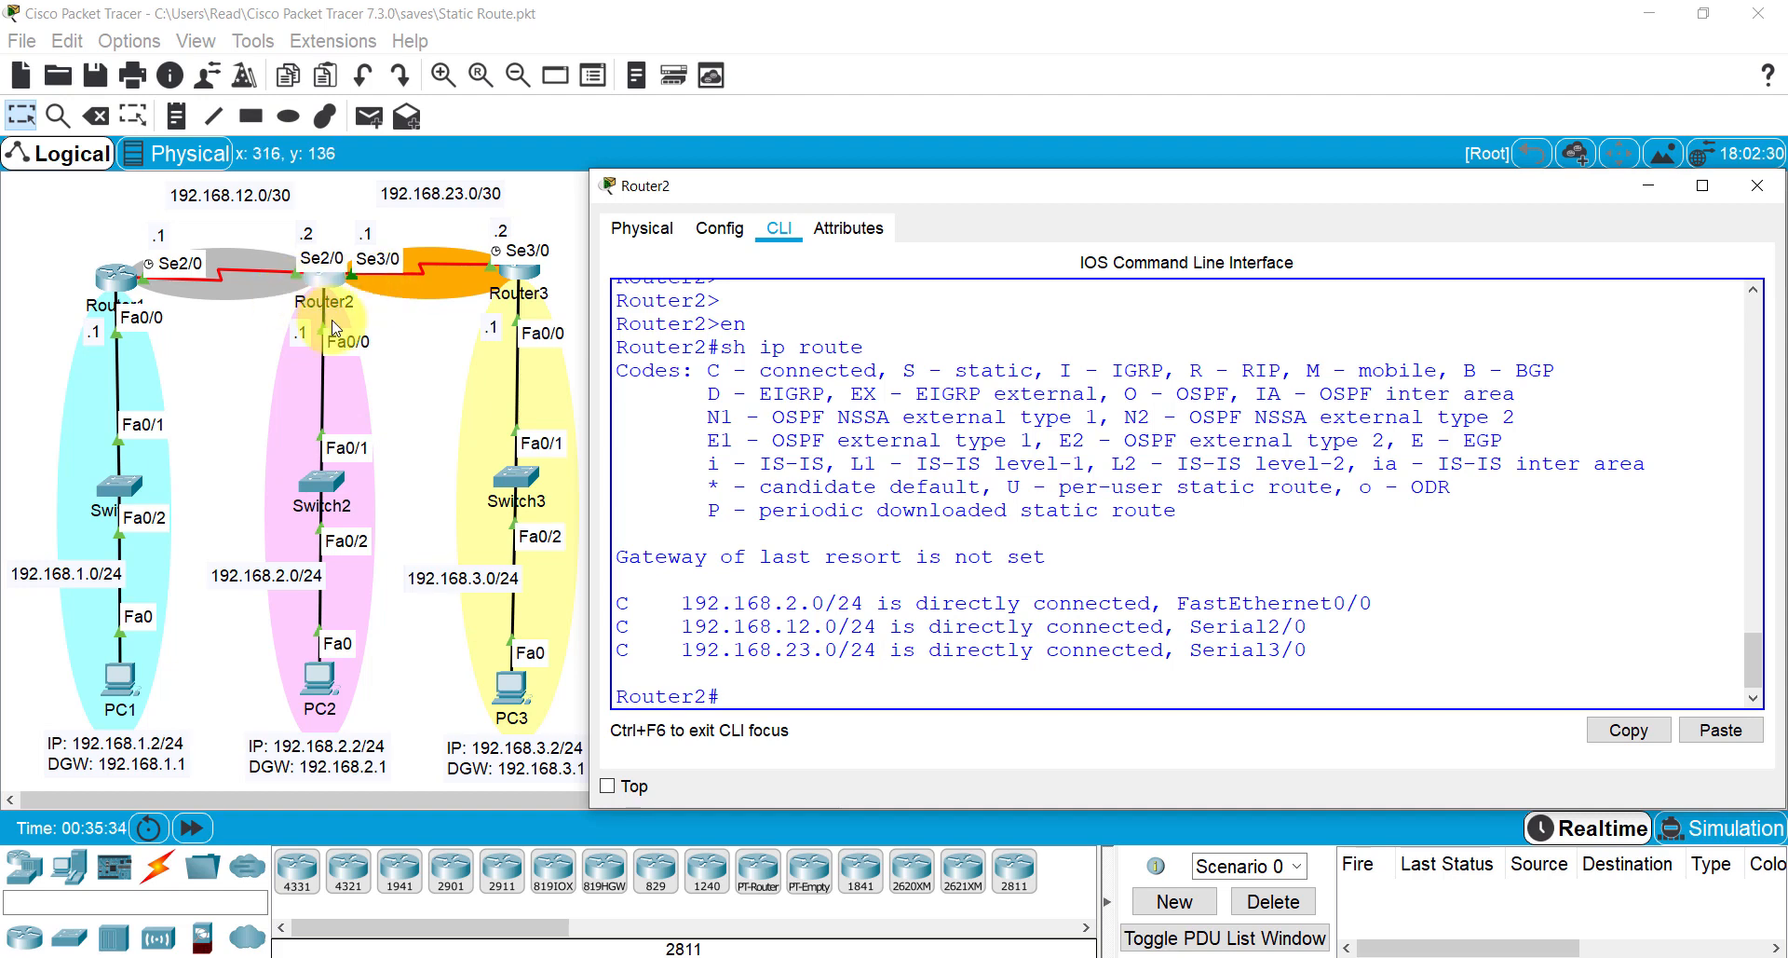
drag(621, 602, 1311, 665)
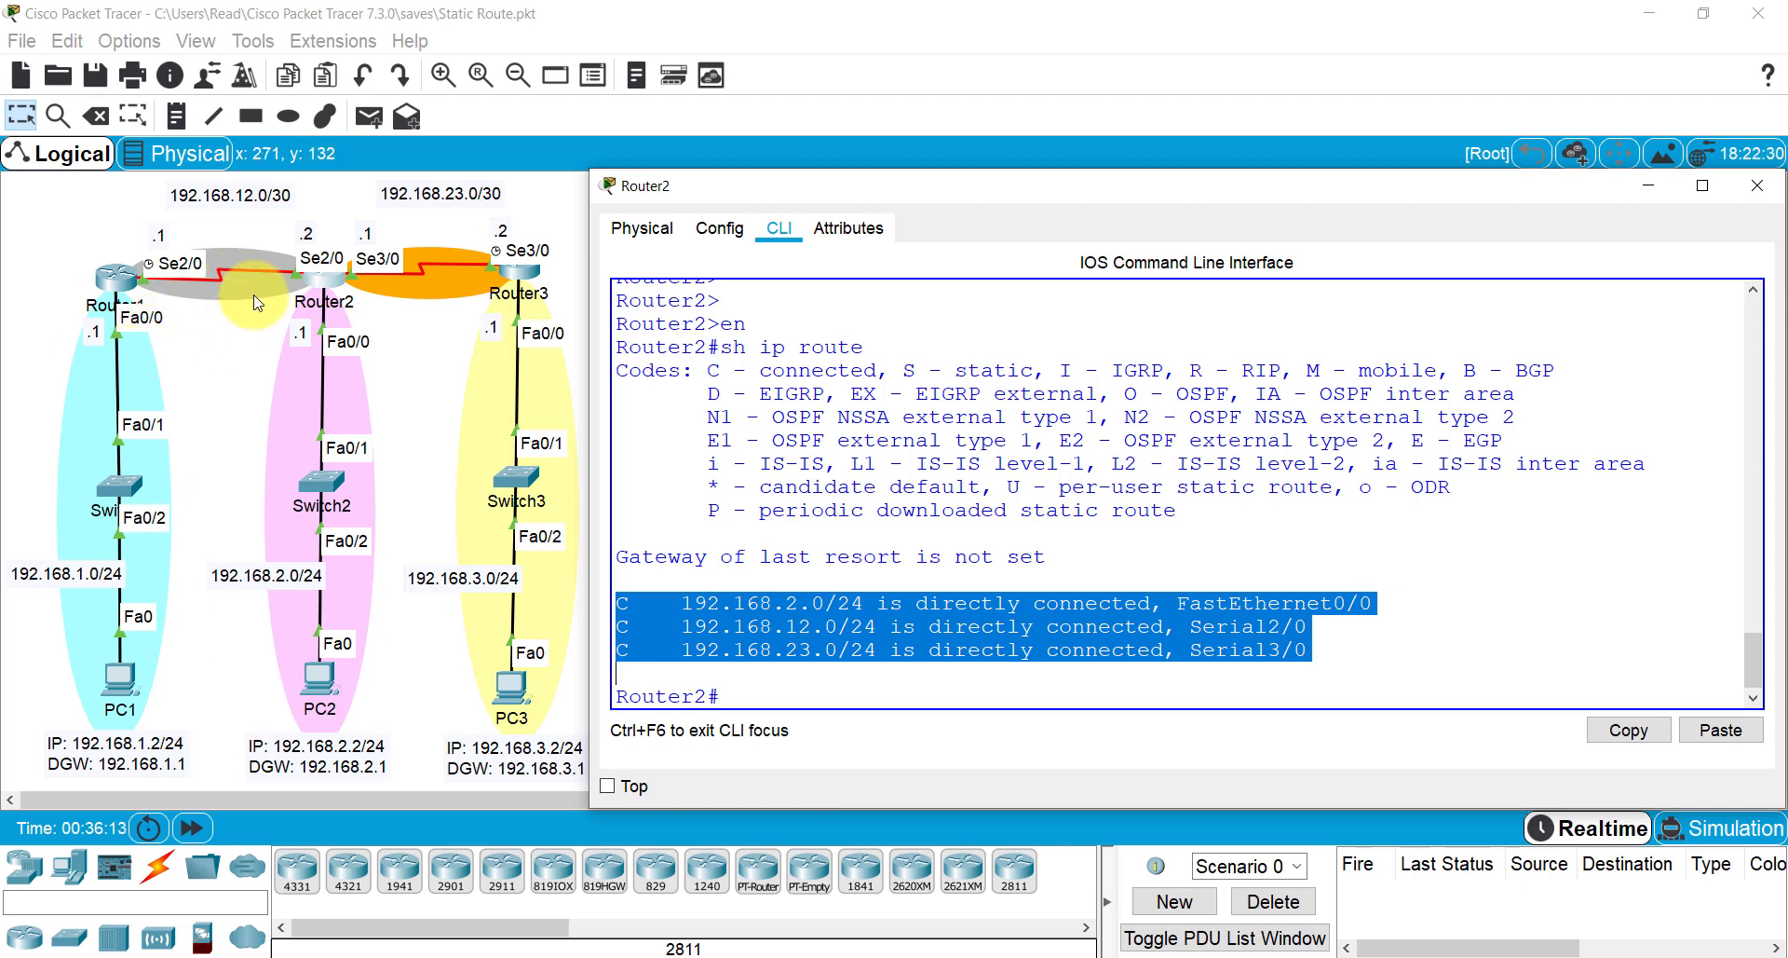
click(727, 691)
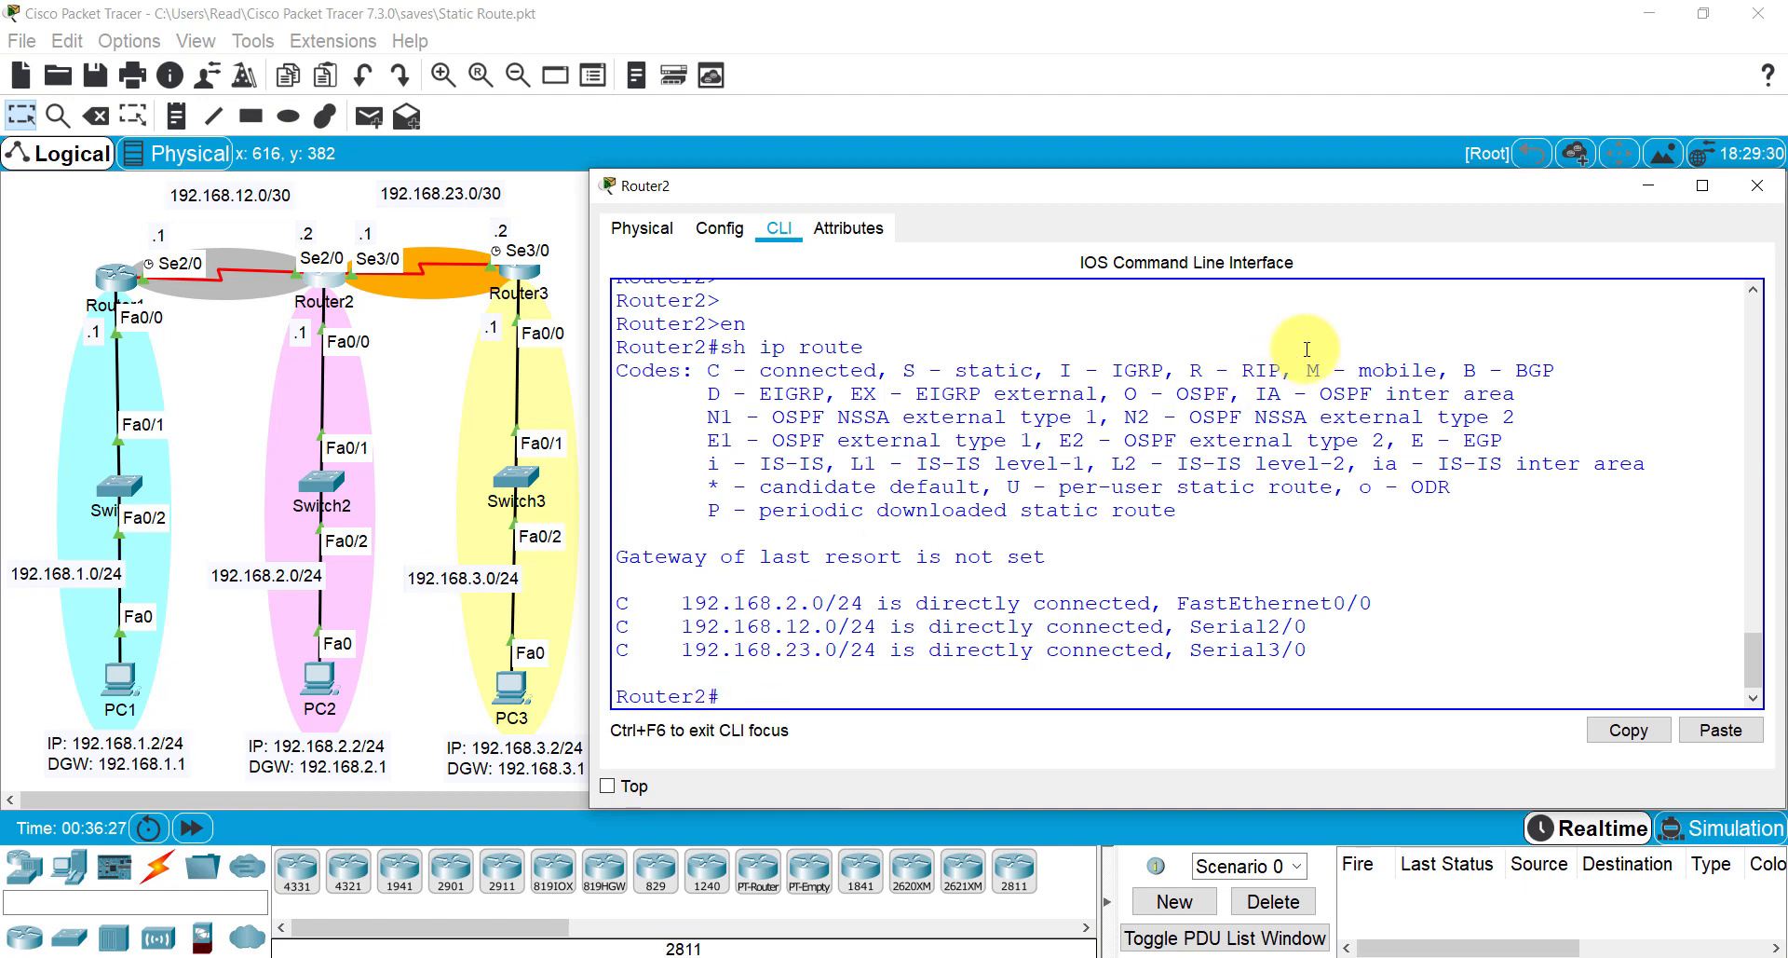
click(1643, 191)
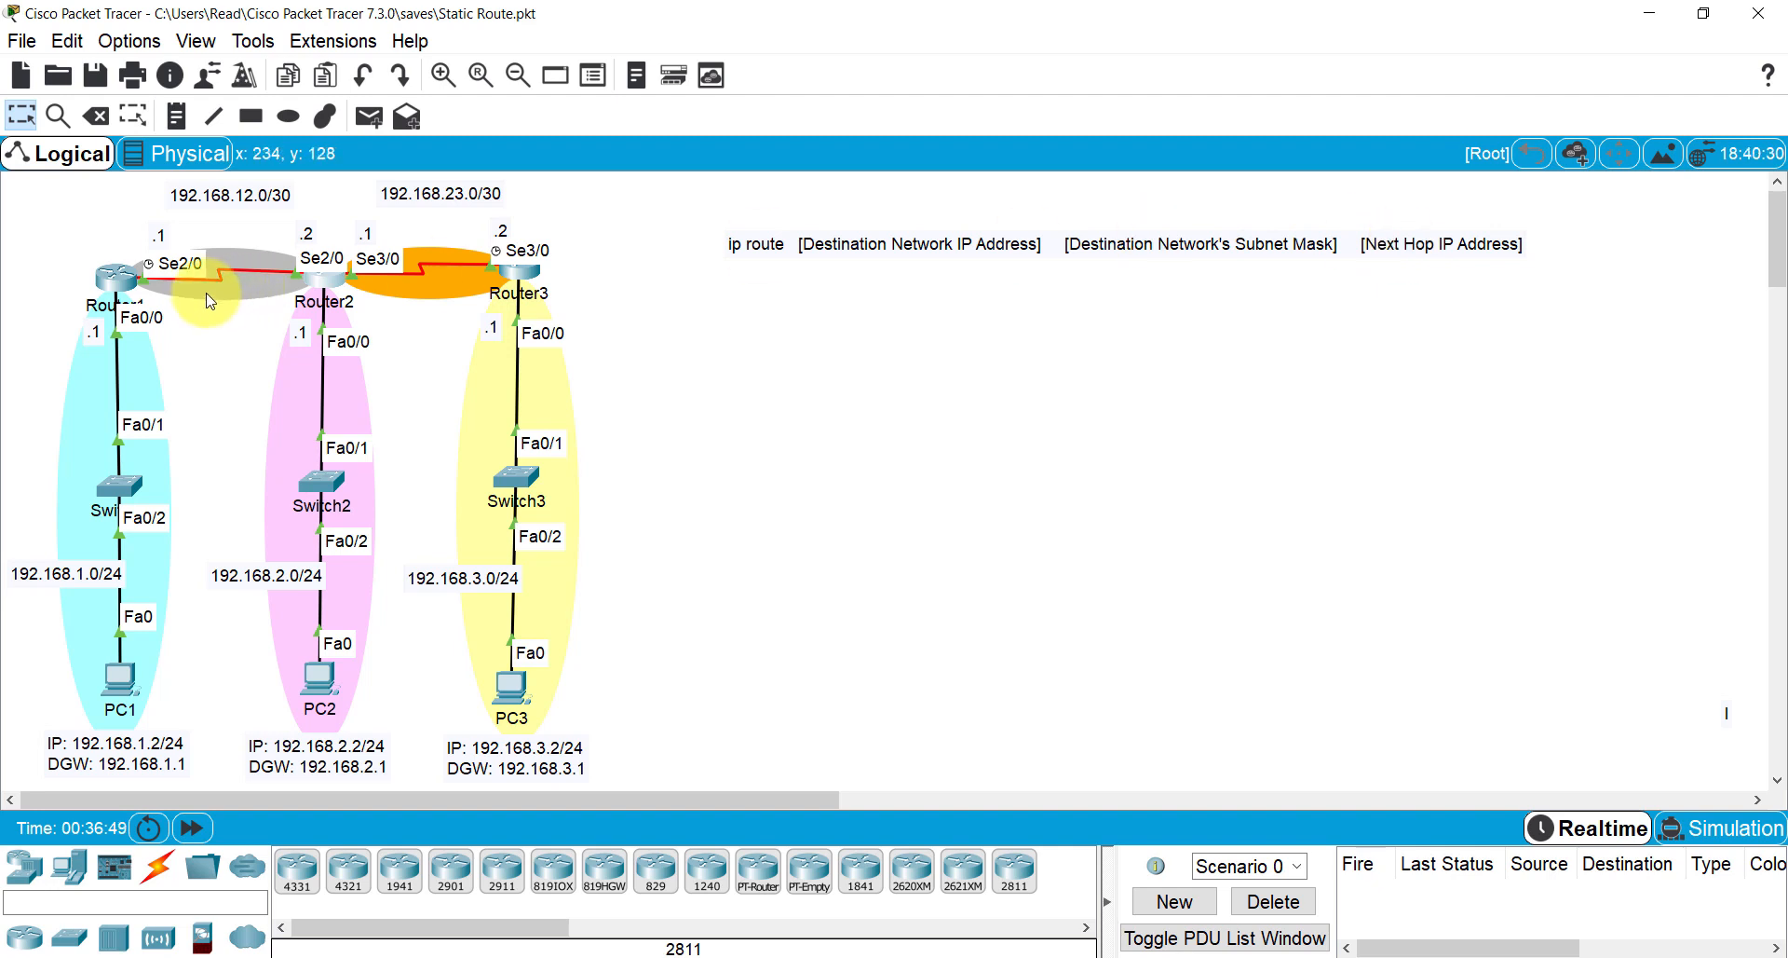
Step: Return to Router1's command line, enter global configuration mode and clear the visible console area with blank prompt lines
click(119, 280)
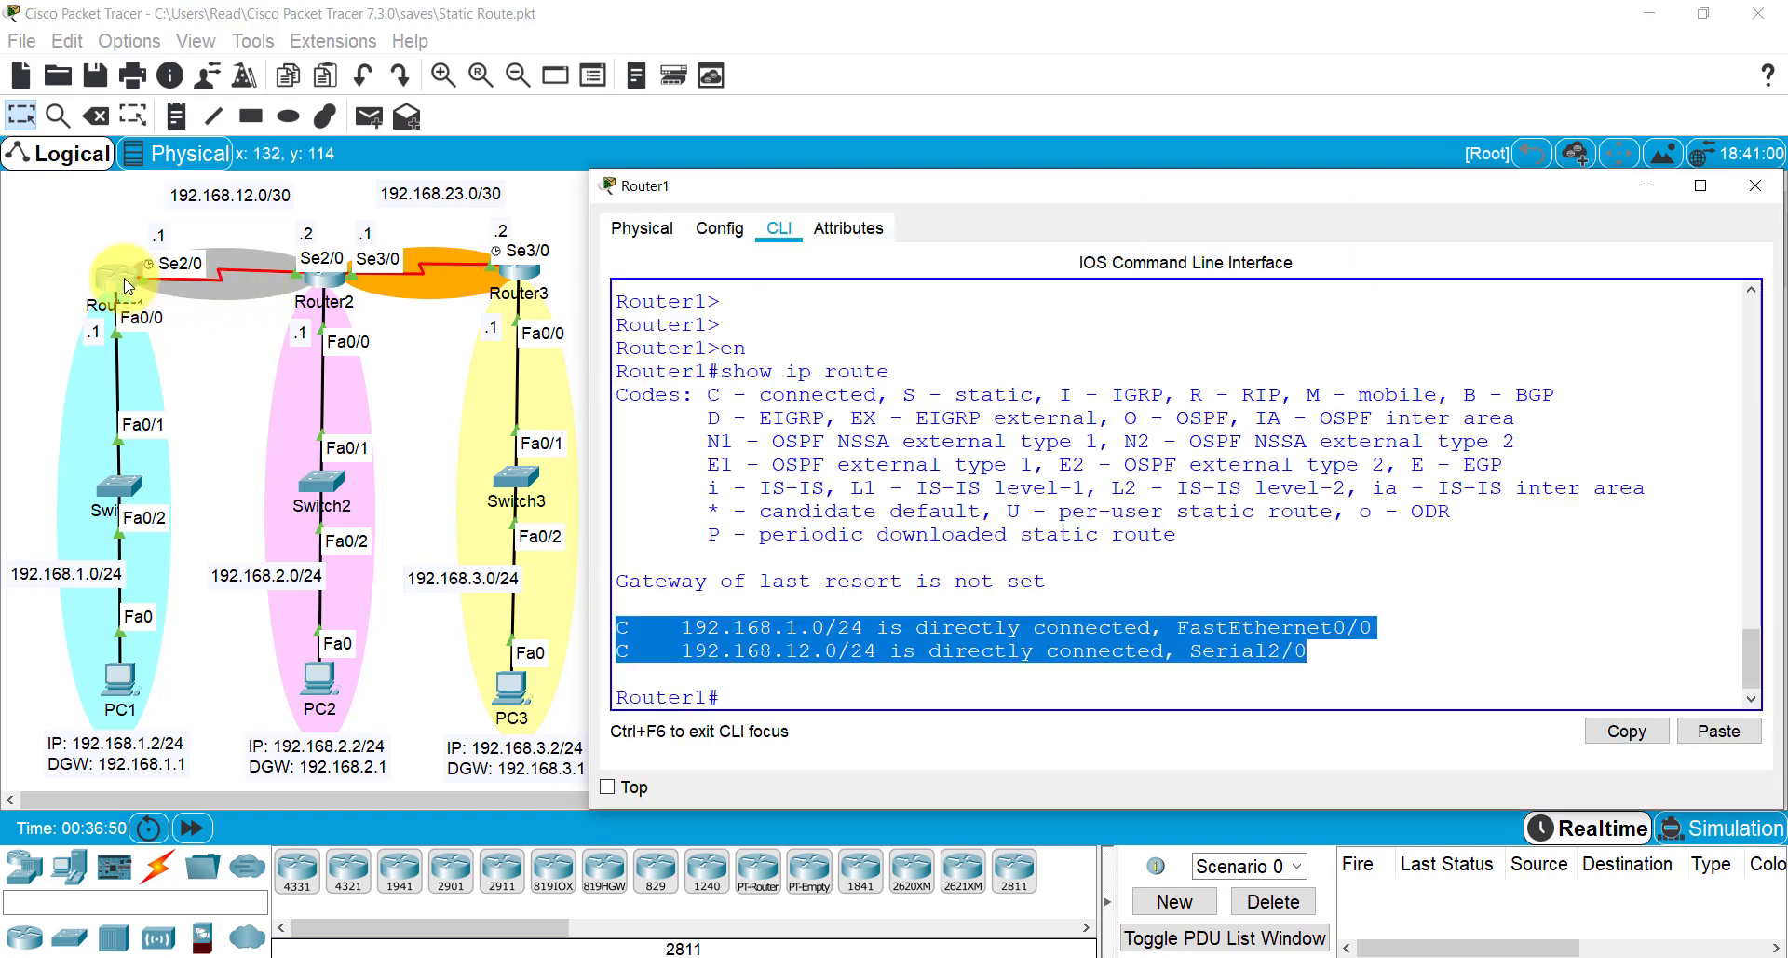
click(888, 694)
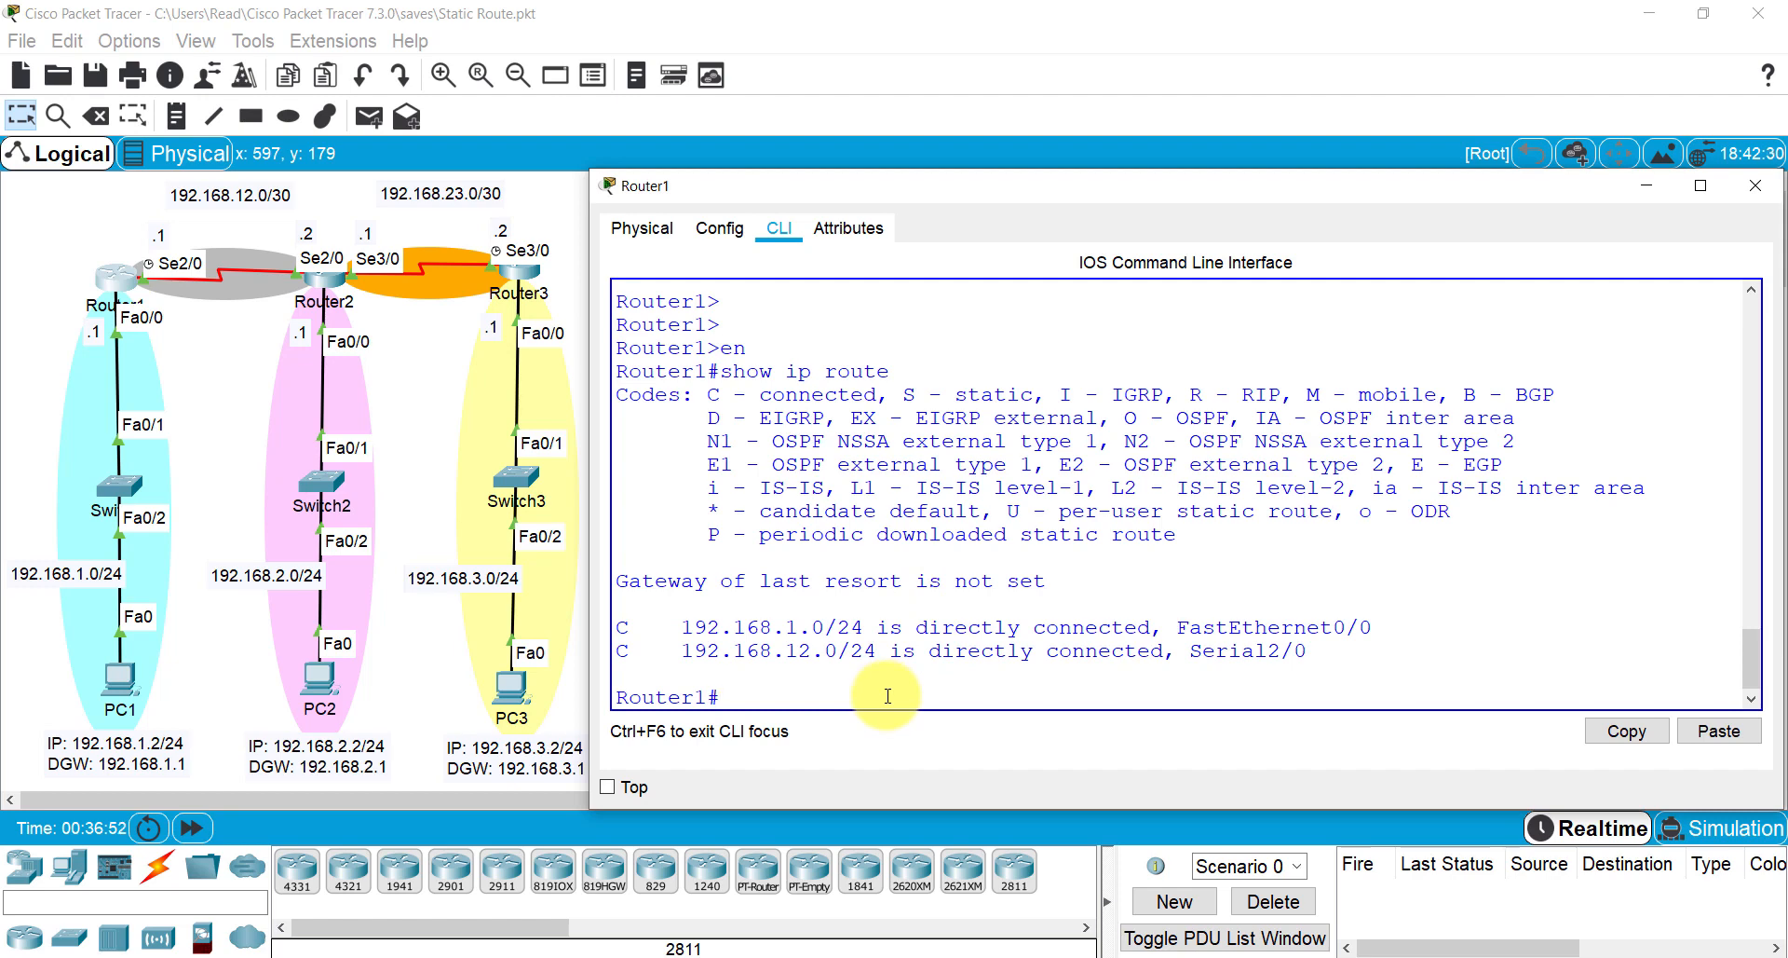
text(conf t)
key(Return)
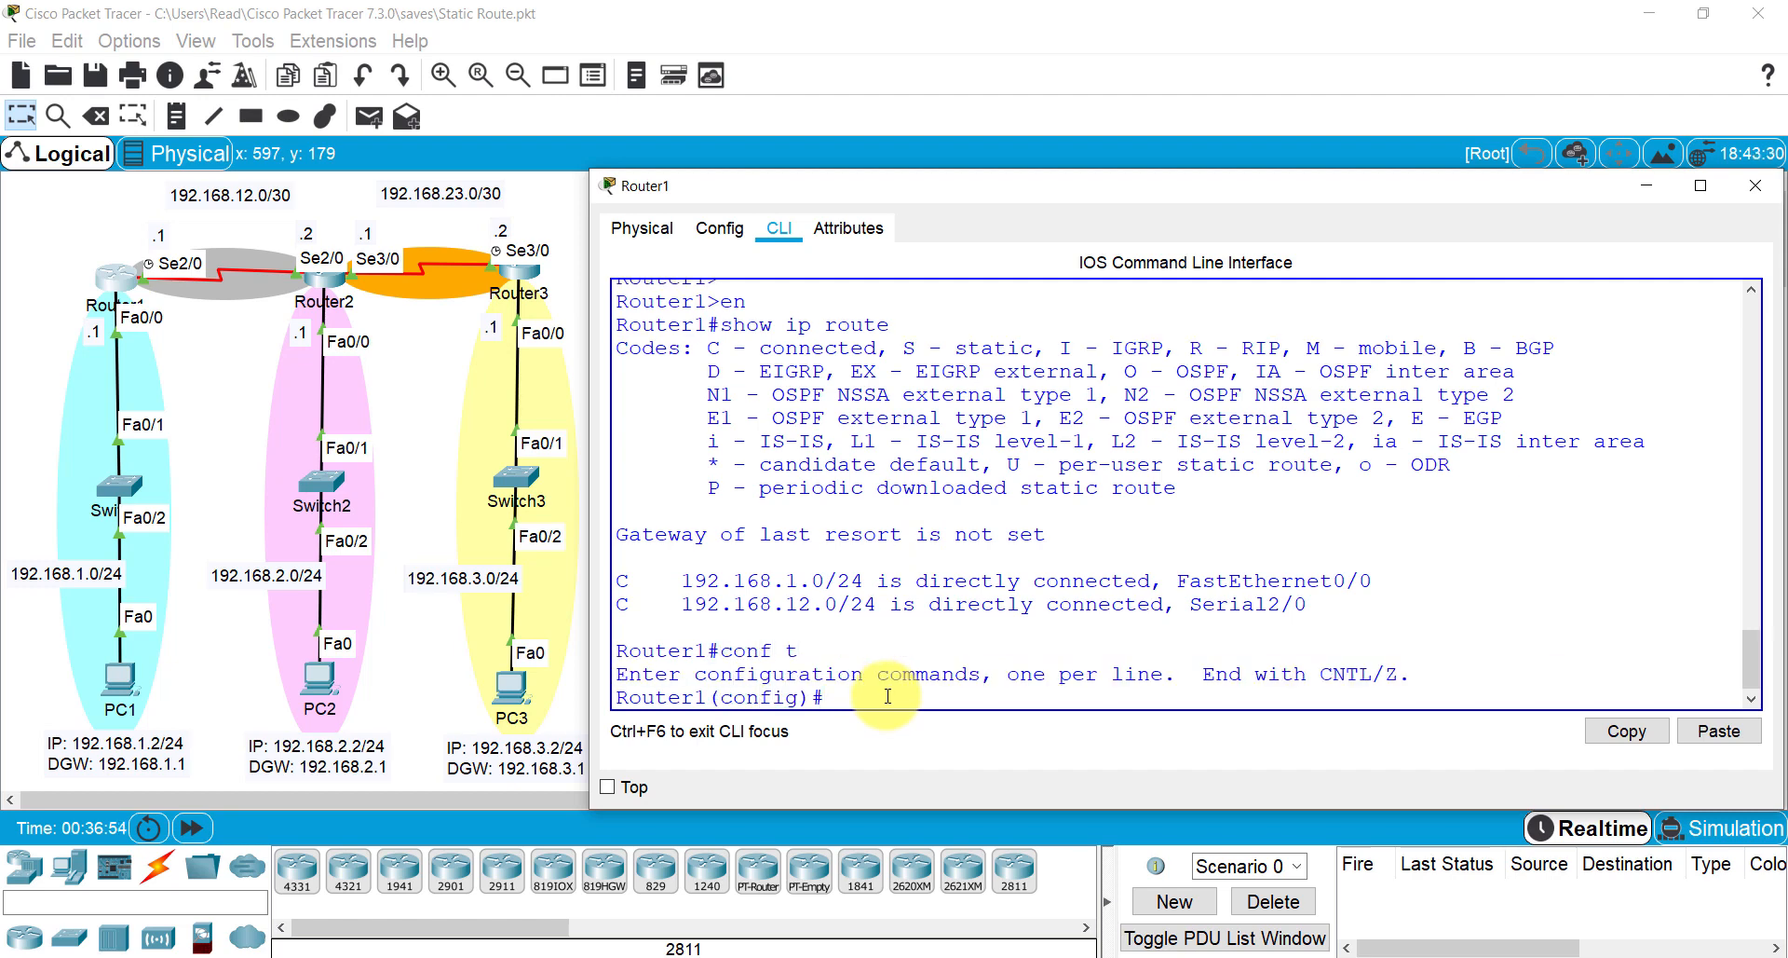
key(Return)
key(Return)
key(Return)
key(Return)
key(Return)
key(Return)
key(Return)
key(Return)
key(Return)
key(Return)
key(Return)
key(Return)
key(Return)
key(Return)
key(Return)
key(Return)
key(Return)
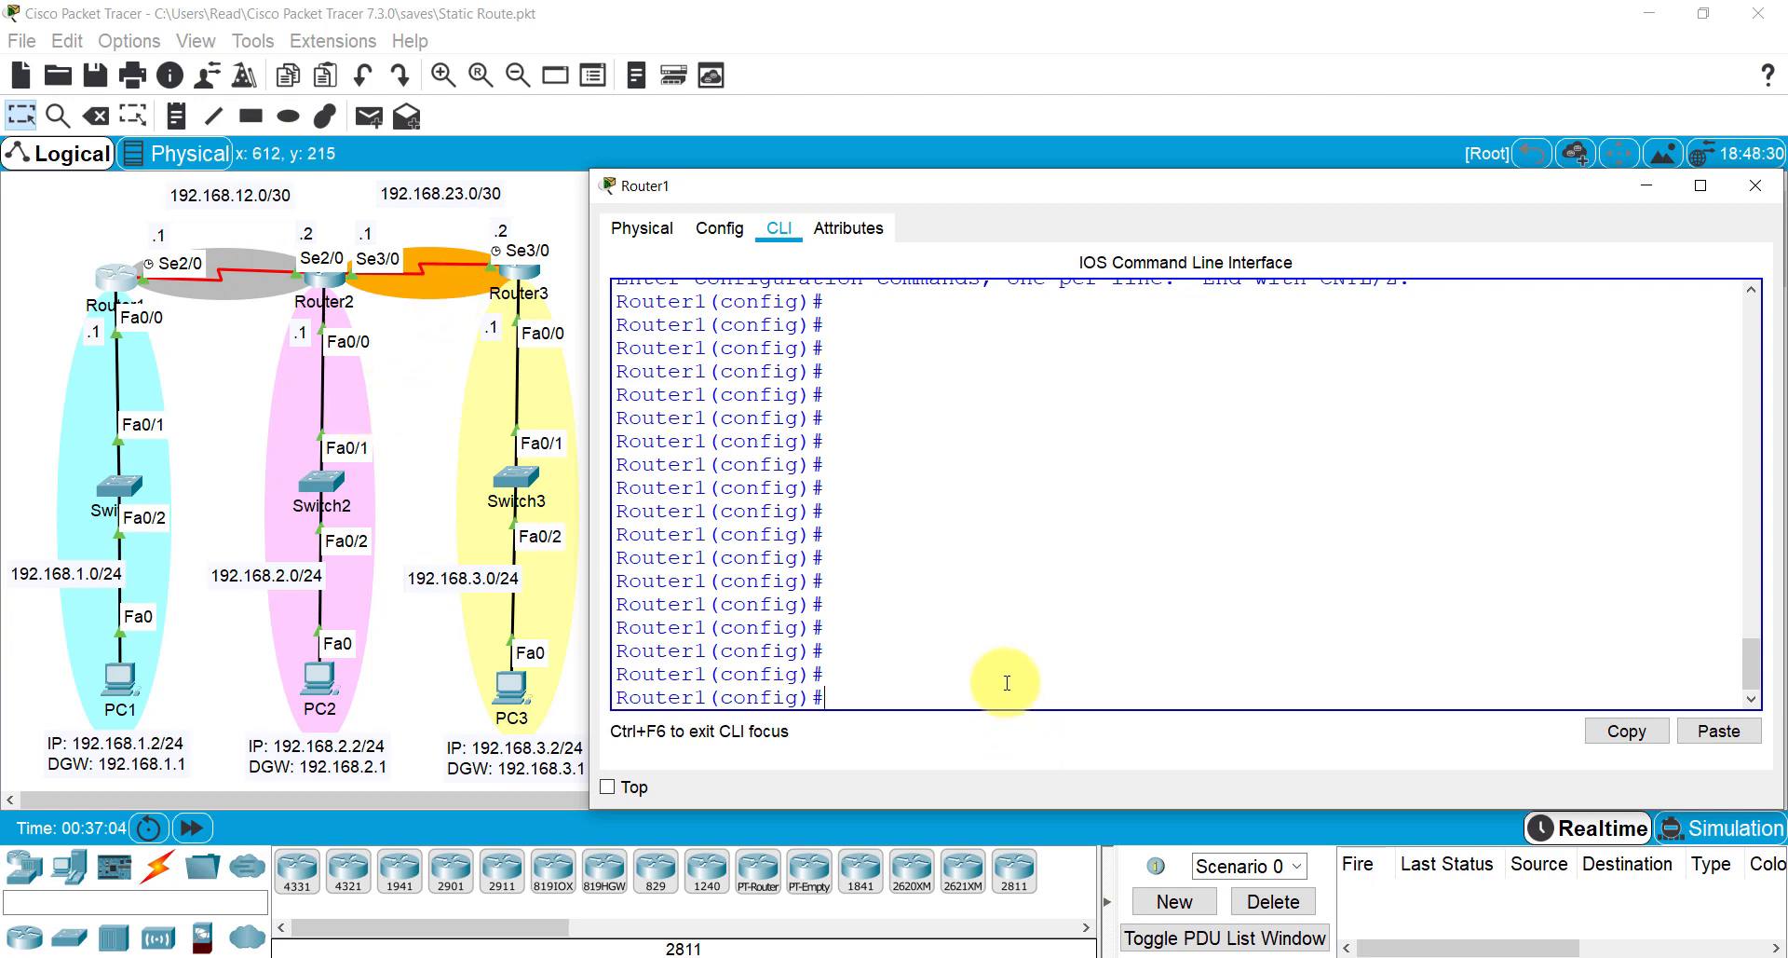
Step: Add a static route on Router1 to 192.168.2.0 with mask 255.255.255.0 and next hop 192.168.12.2
text(ip route 192.168.2.0 255.2)
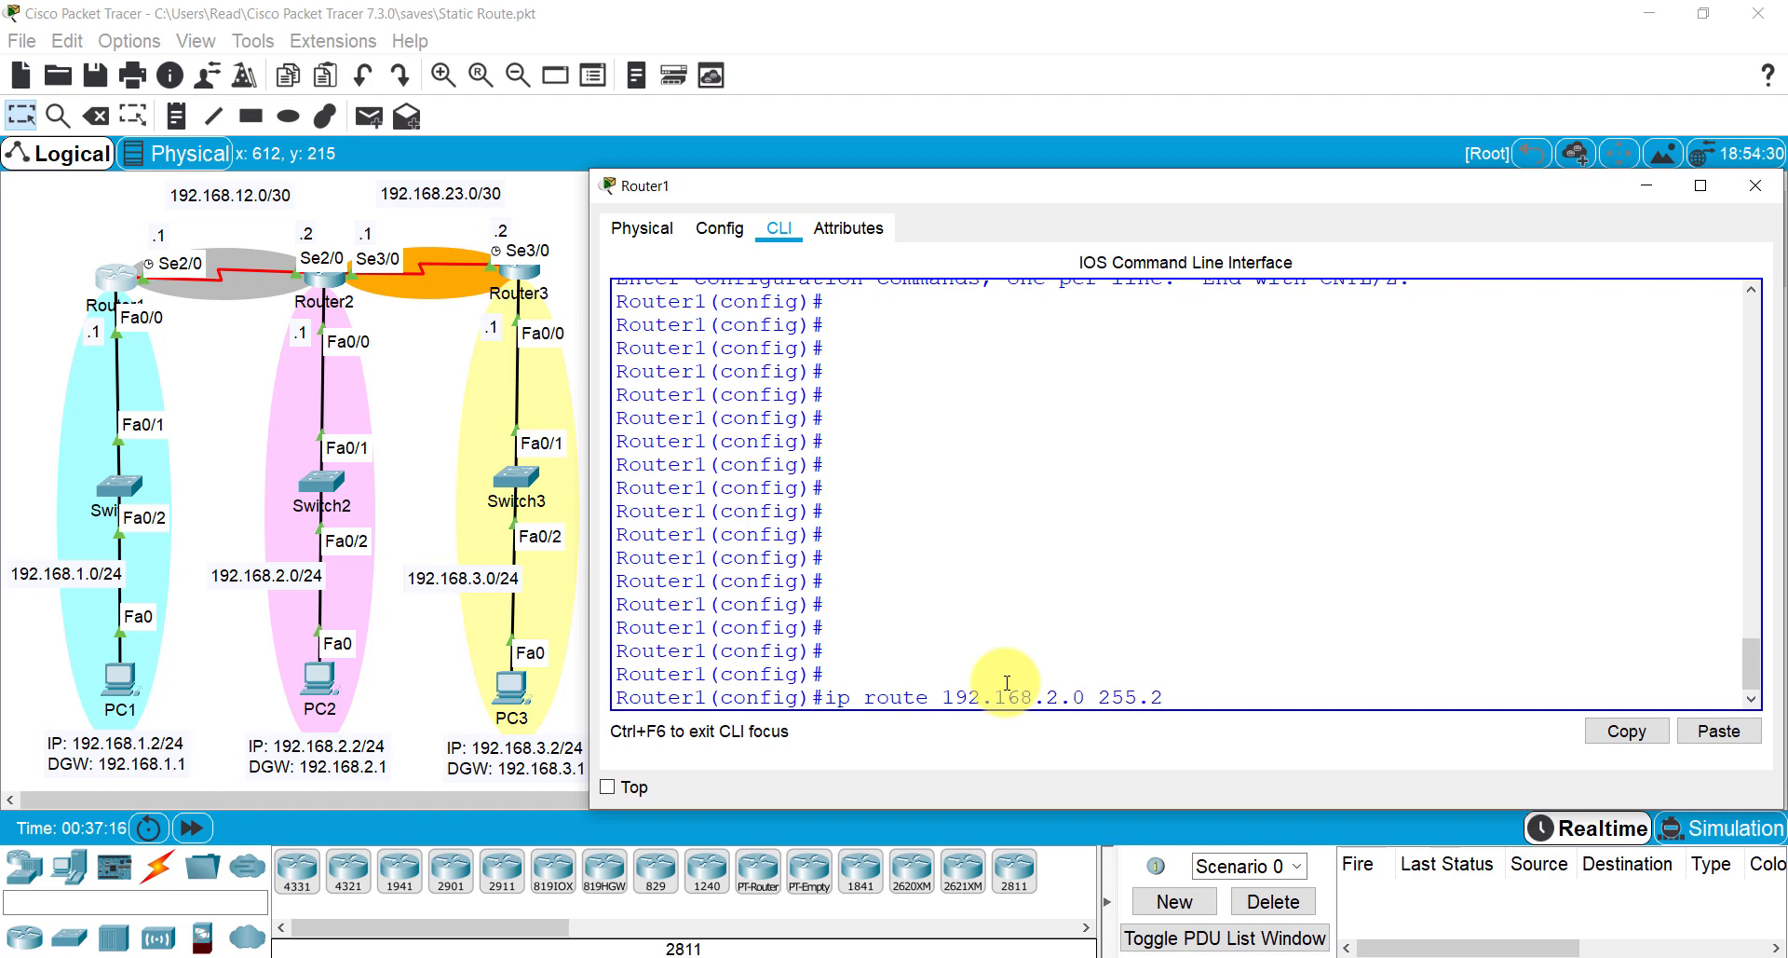
text(55.255.0)
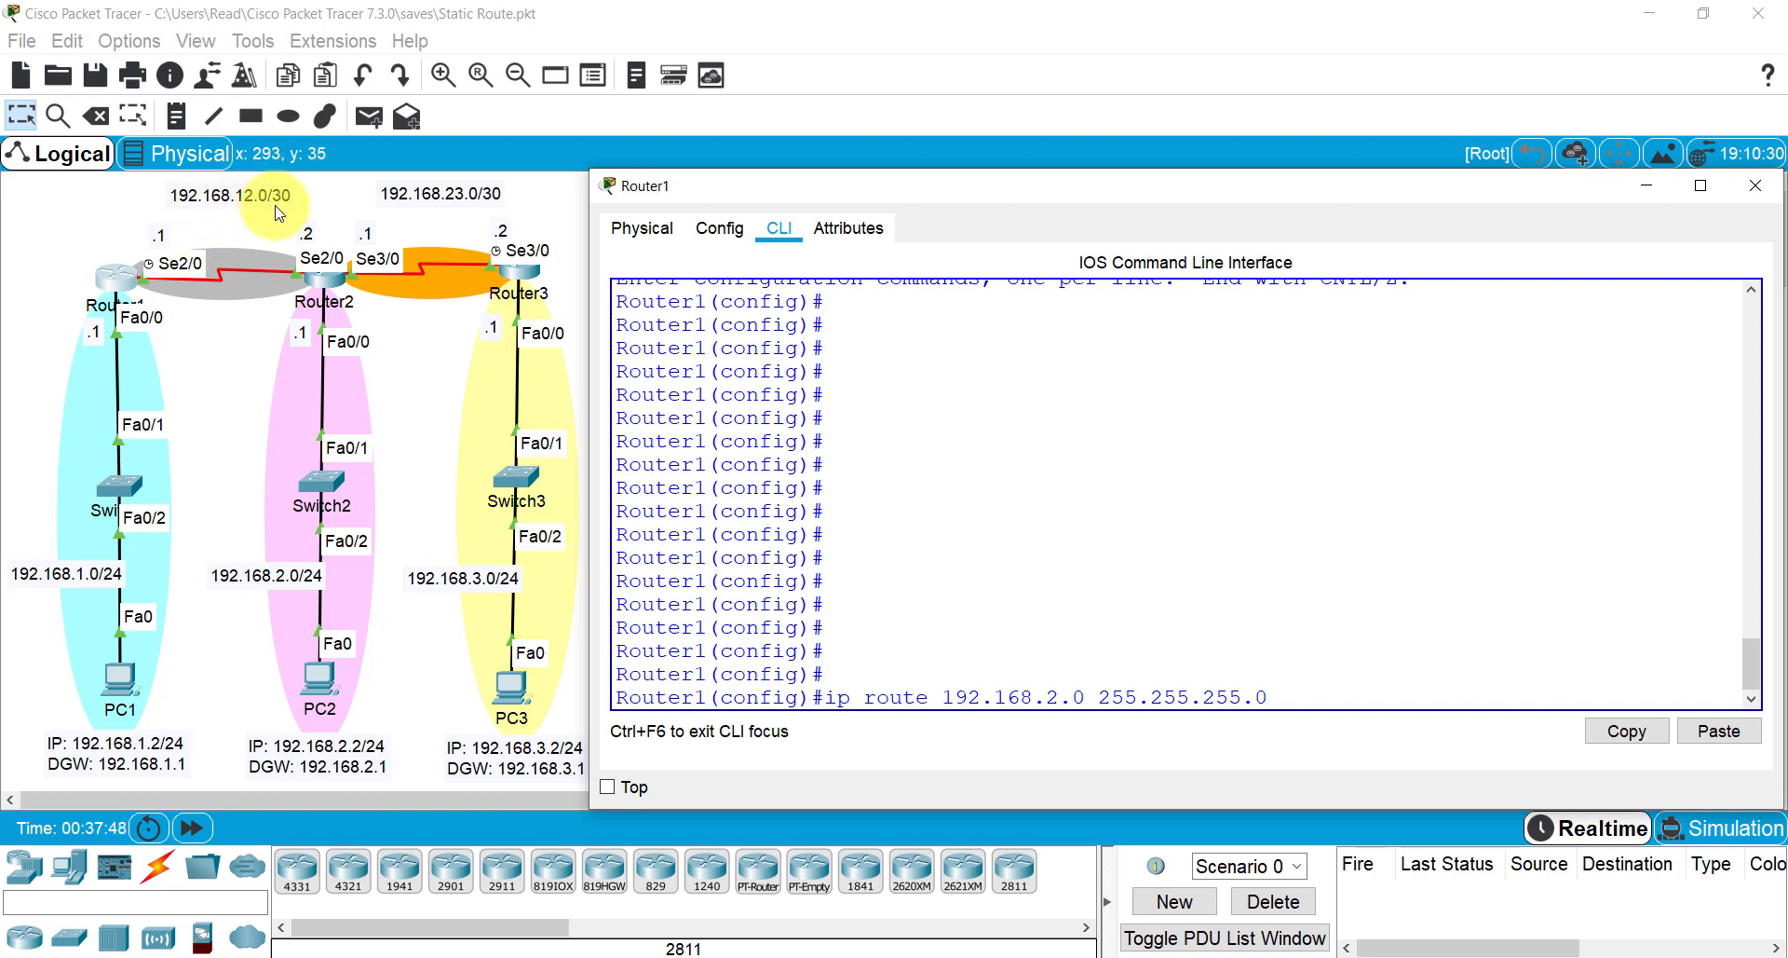
text(19)
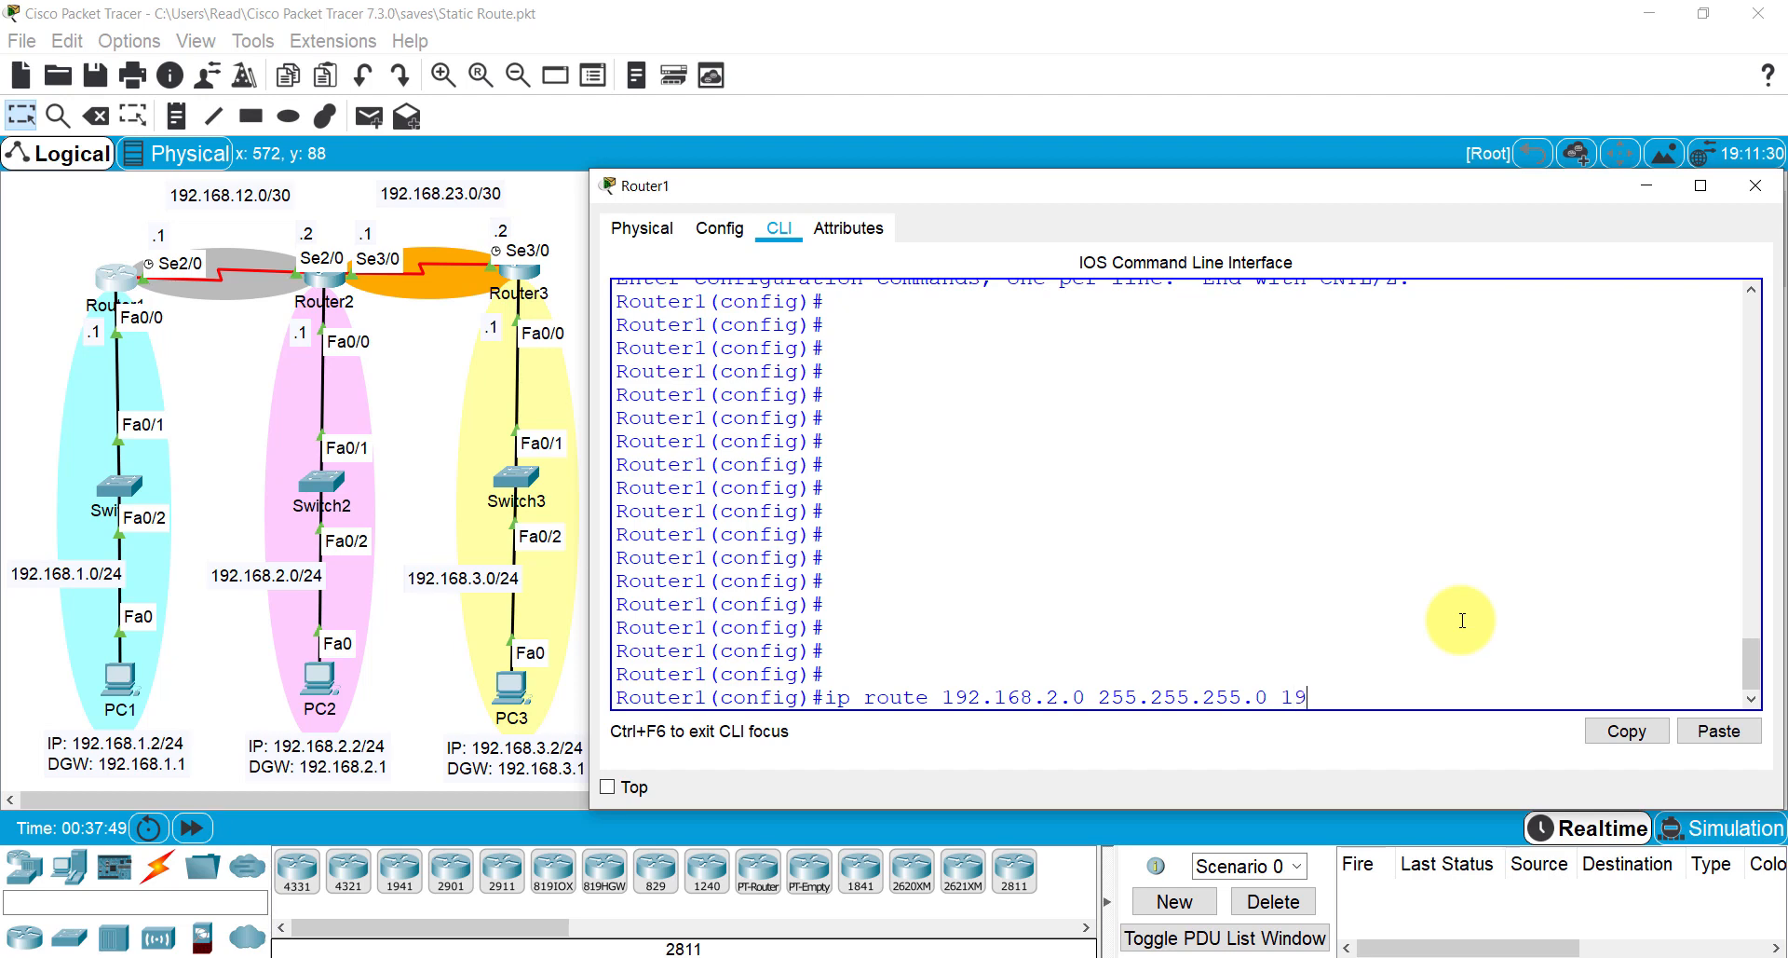
text(2.168.)
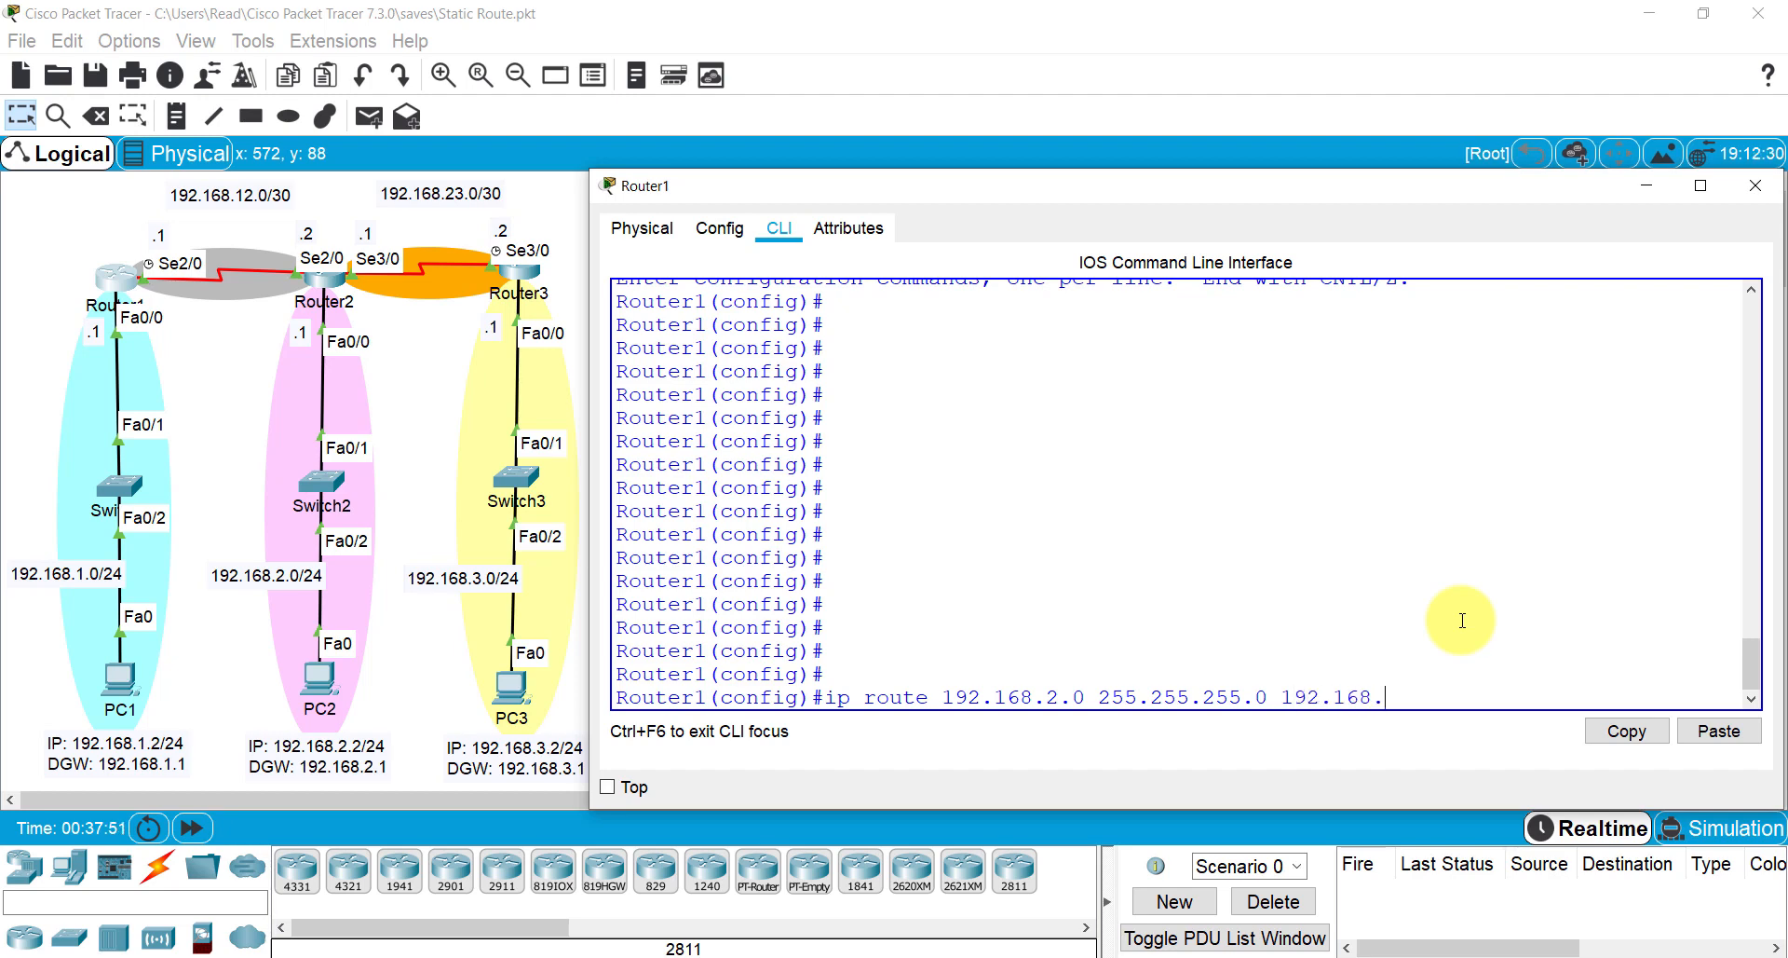
text(12.2)
key(Return)
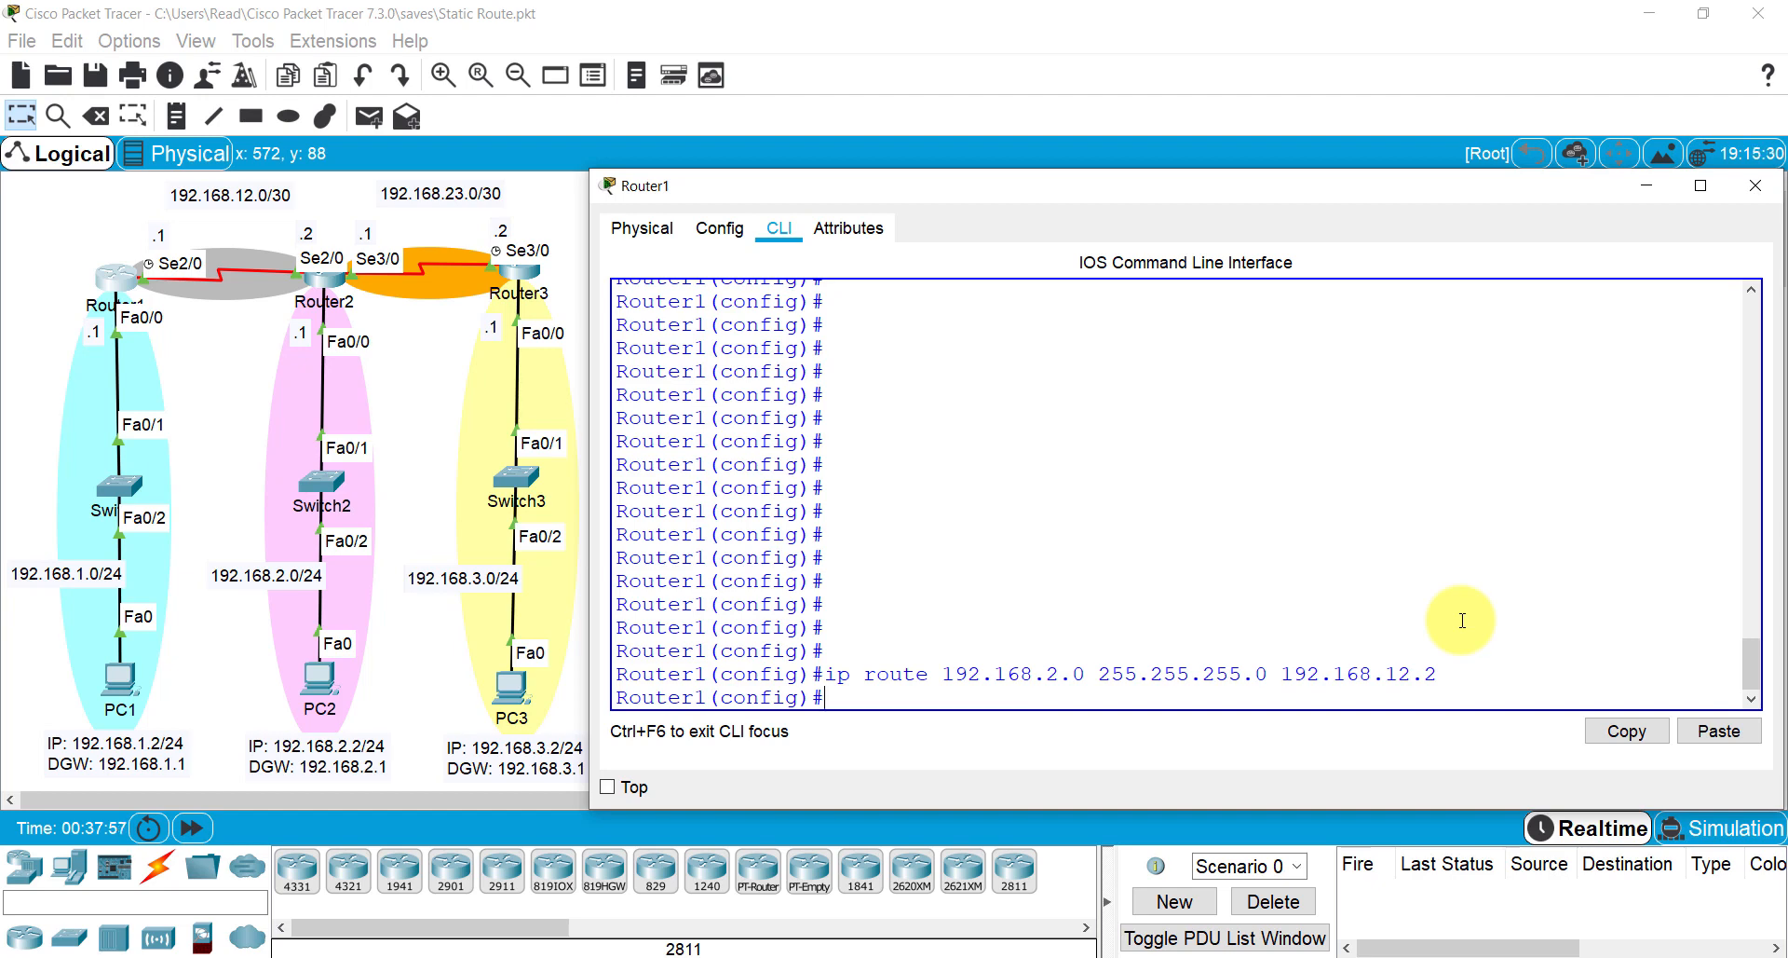
Step: Add a static route on Router1 to 192.168.3.0 with mask 255.255.255.0 and next hop 192.168.12.2
text(ip route)
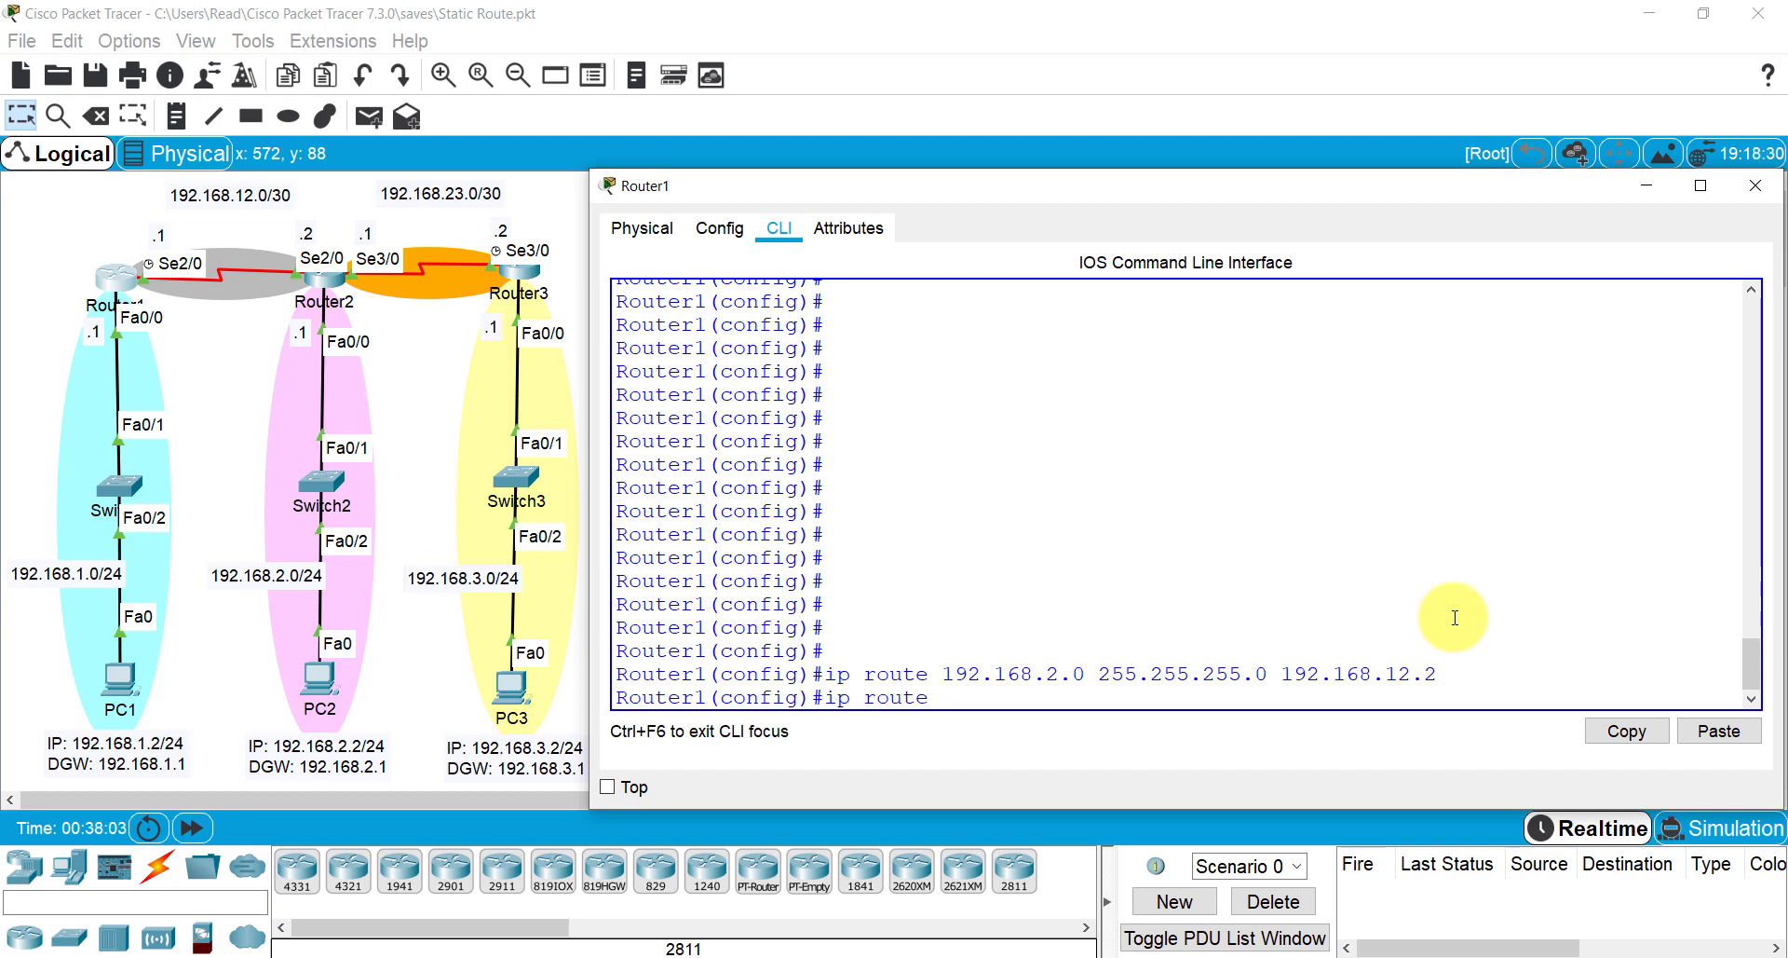
text(192.168.3.0 255.255.255.)
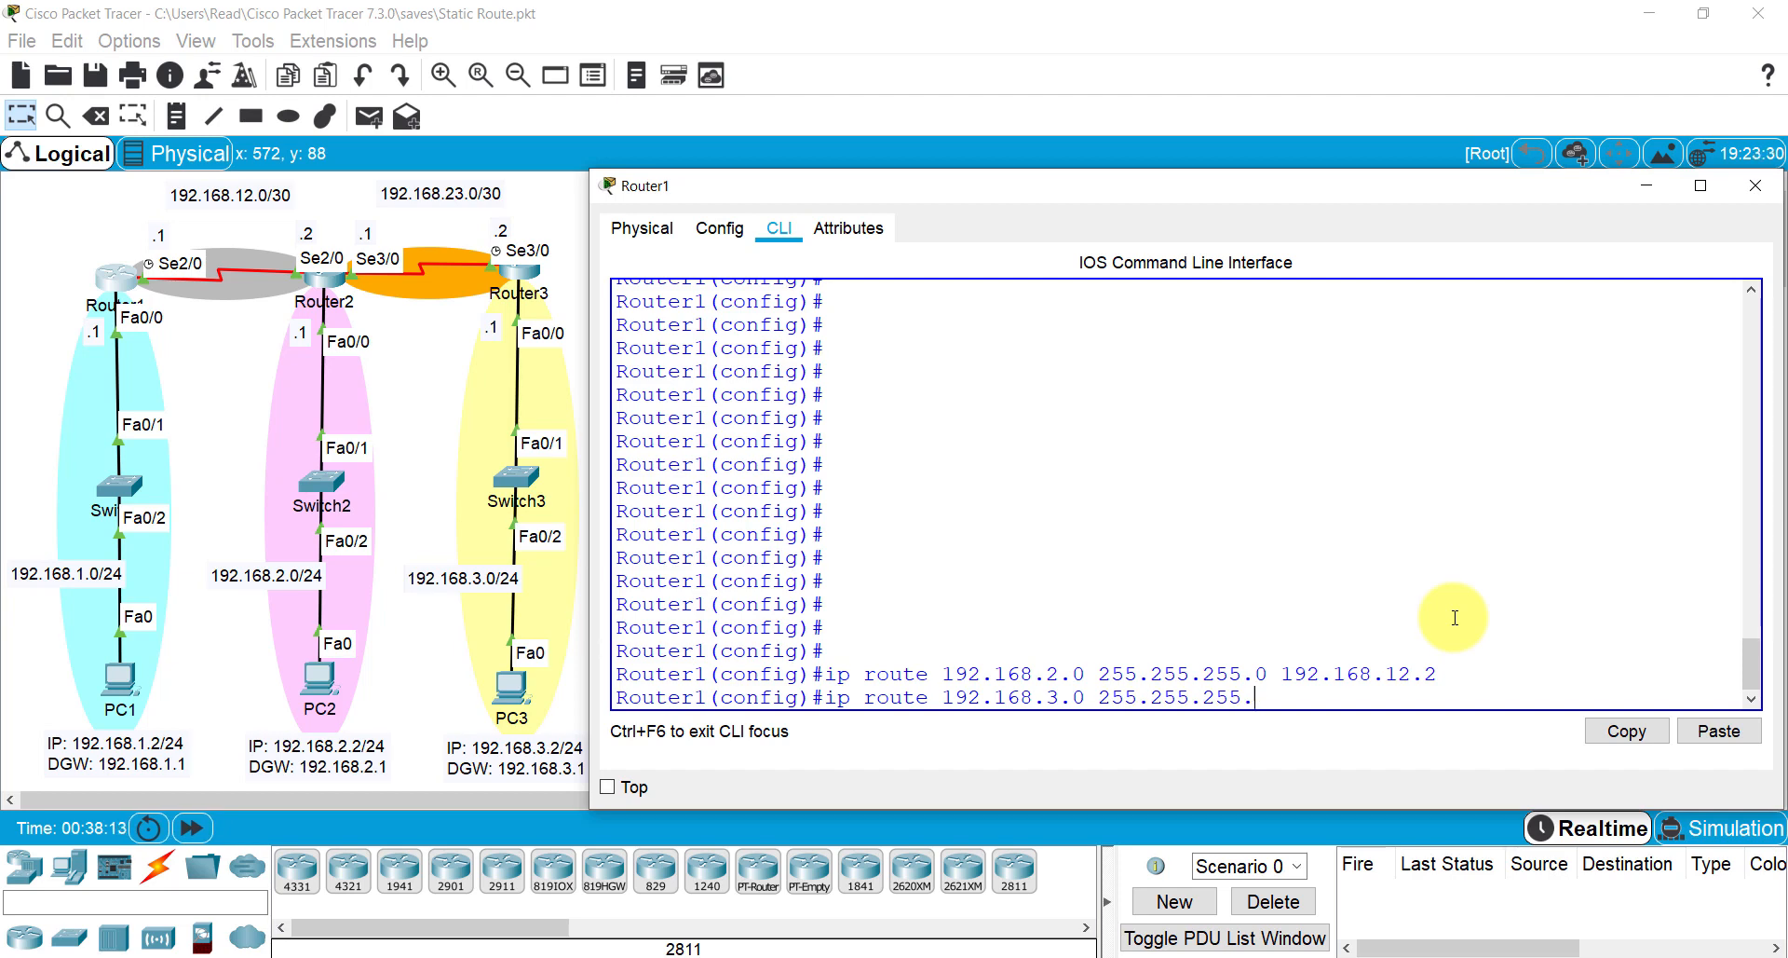
text(0)
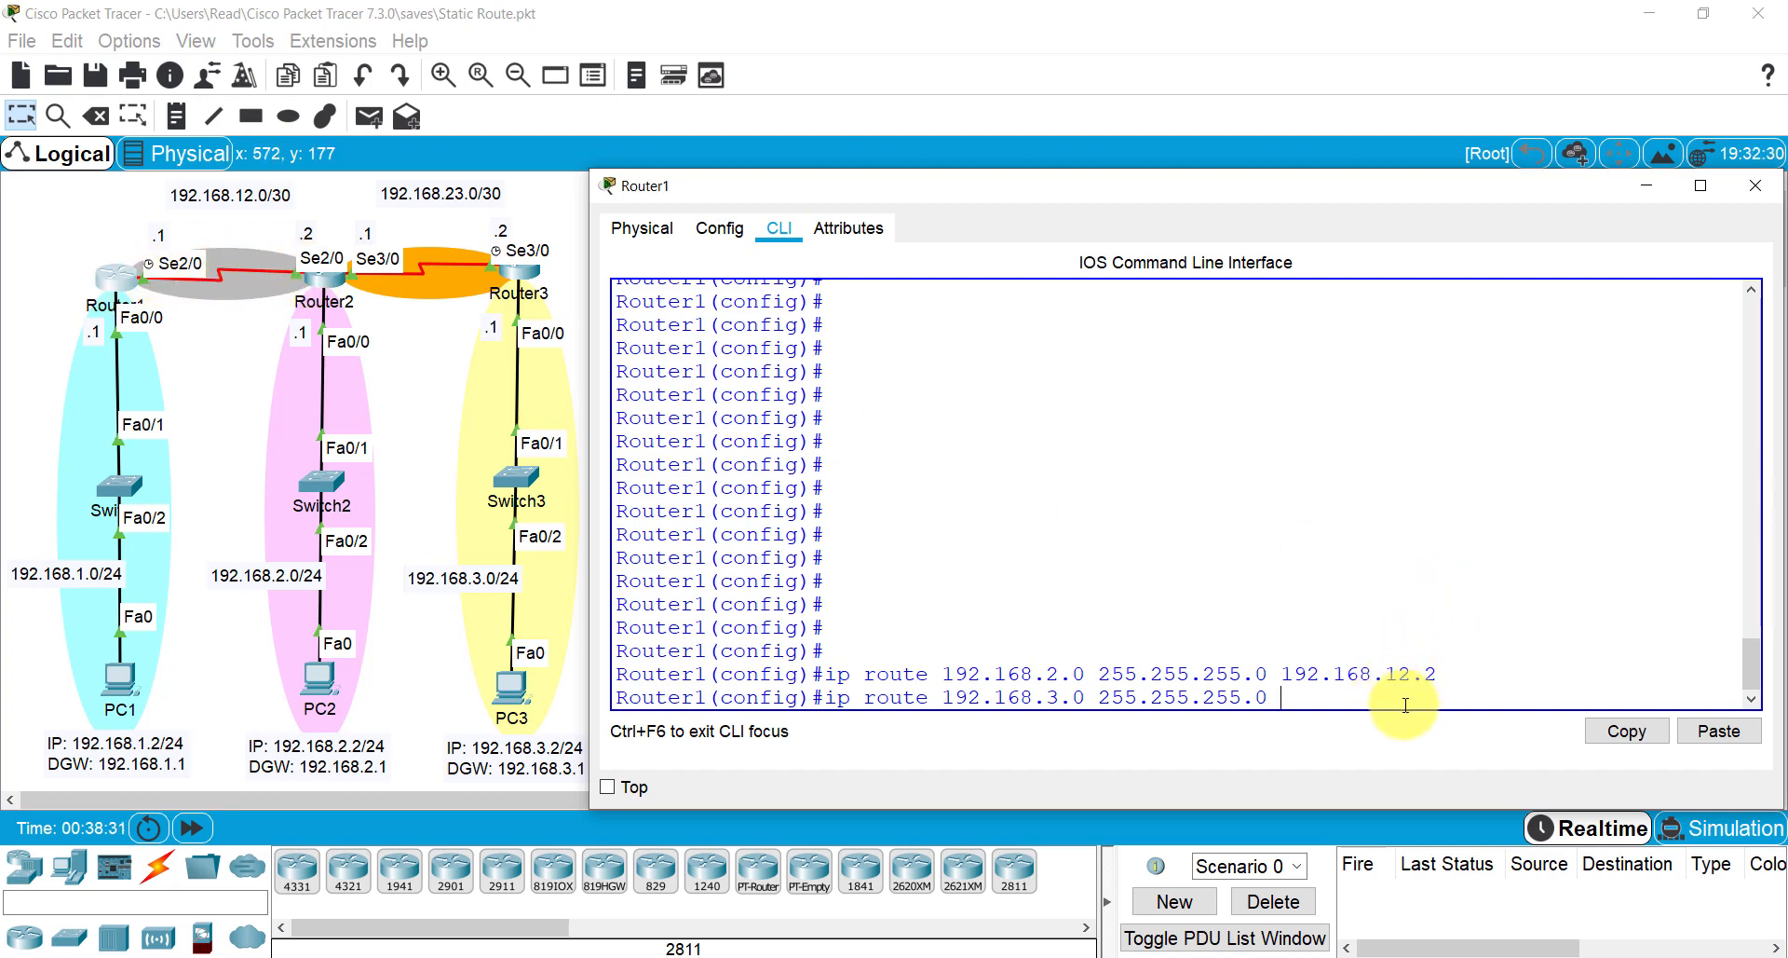
text(192.168.12.2)
key(Return)
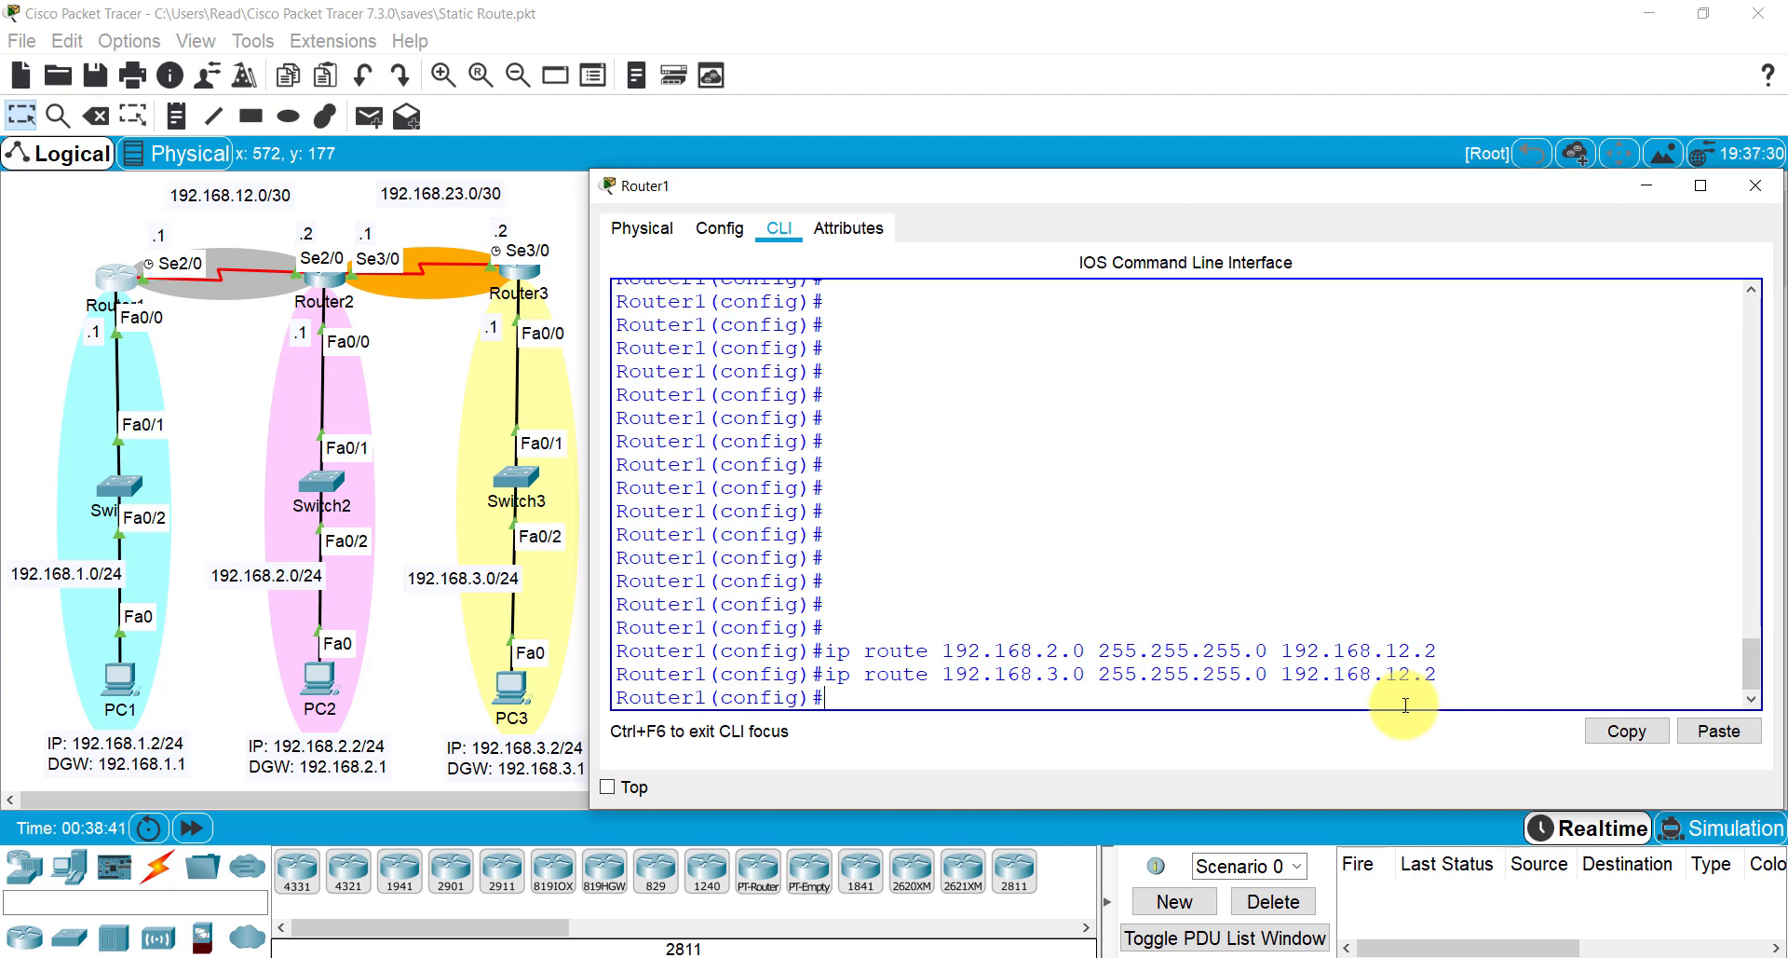
Step: Add a static route on Router1 to 192.168.23.0 with mask 255.255.255.252 and next hop 192.168.12.2
text(ip route 192.168.23.)
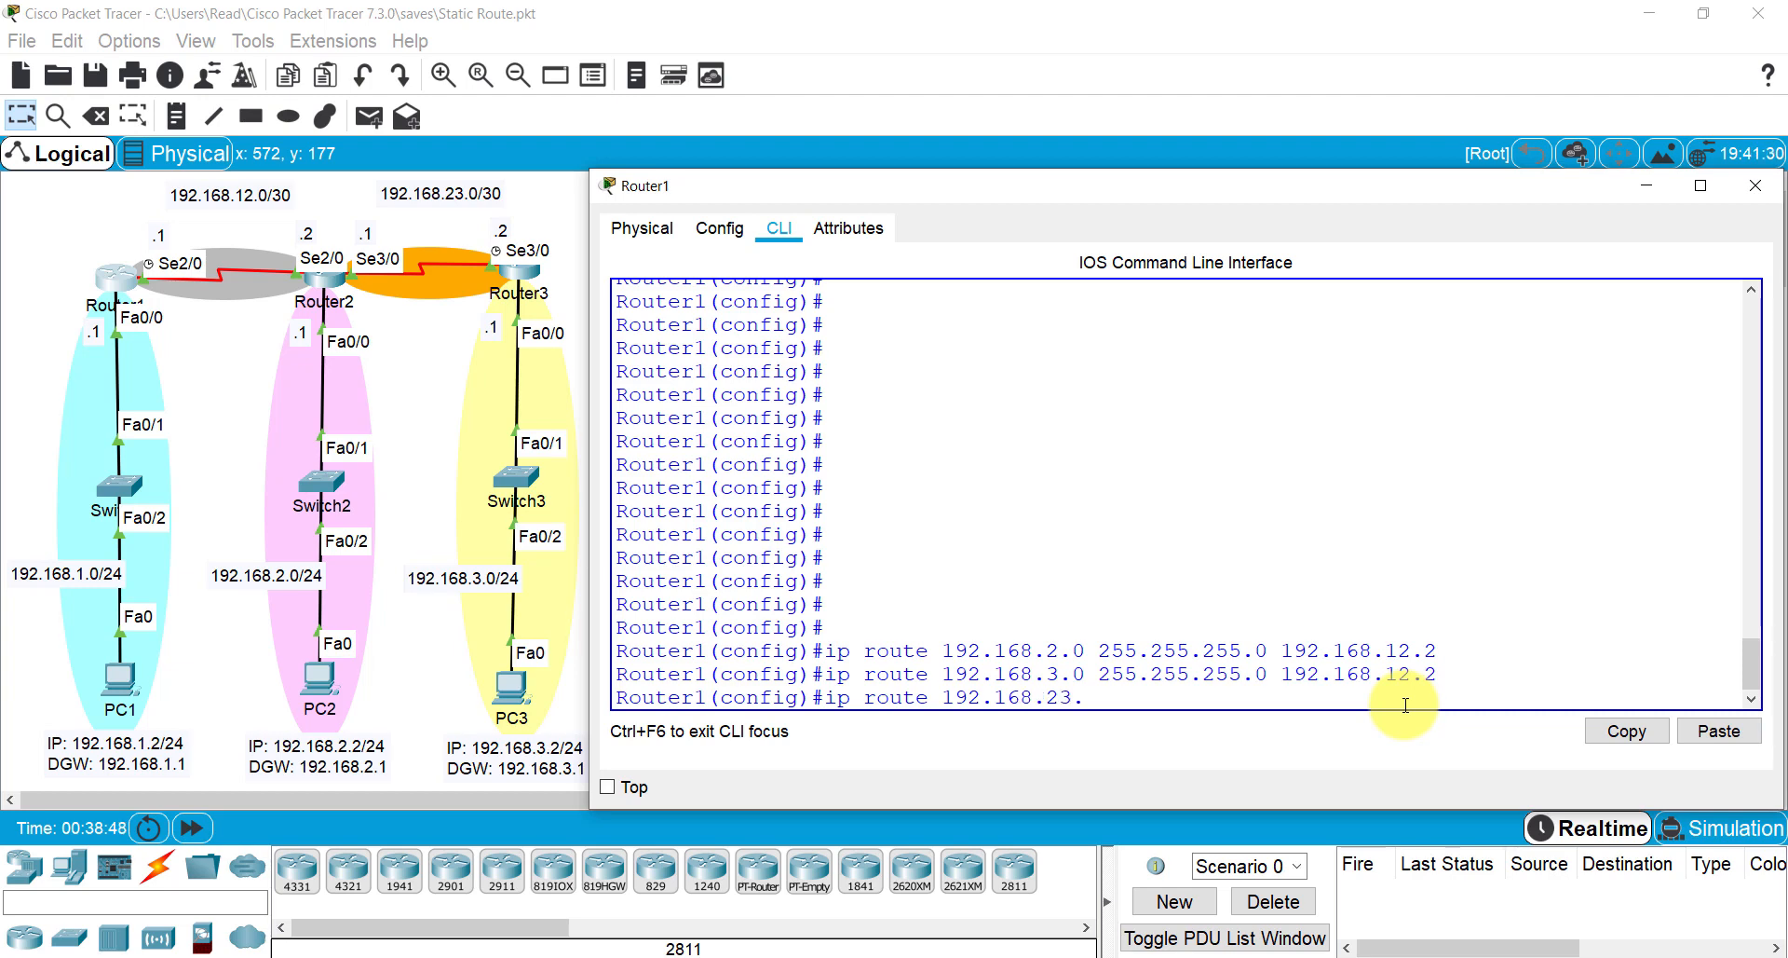
text(0 255.255.255.252 192.1)
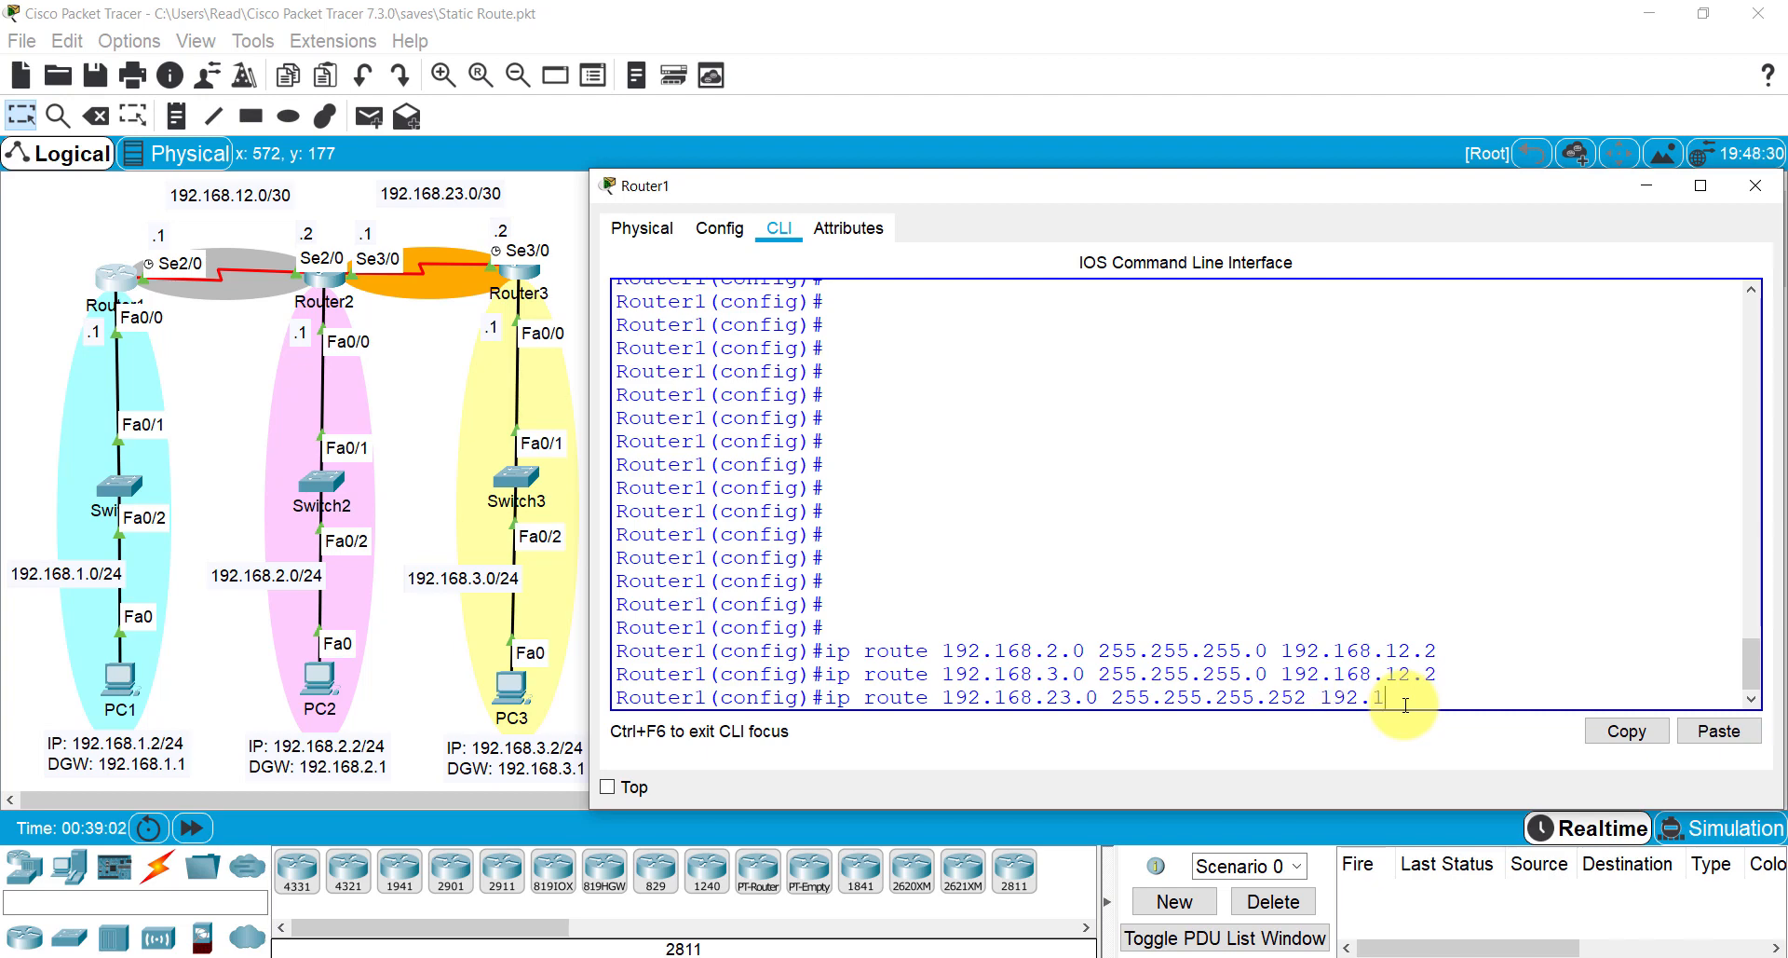
text(68.12.2)
key(Return)
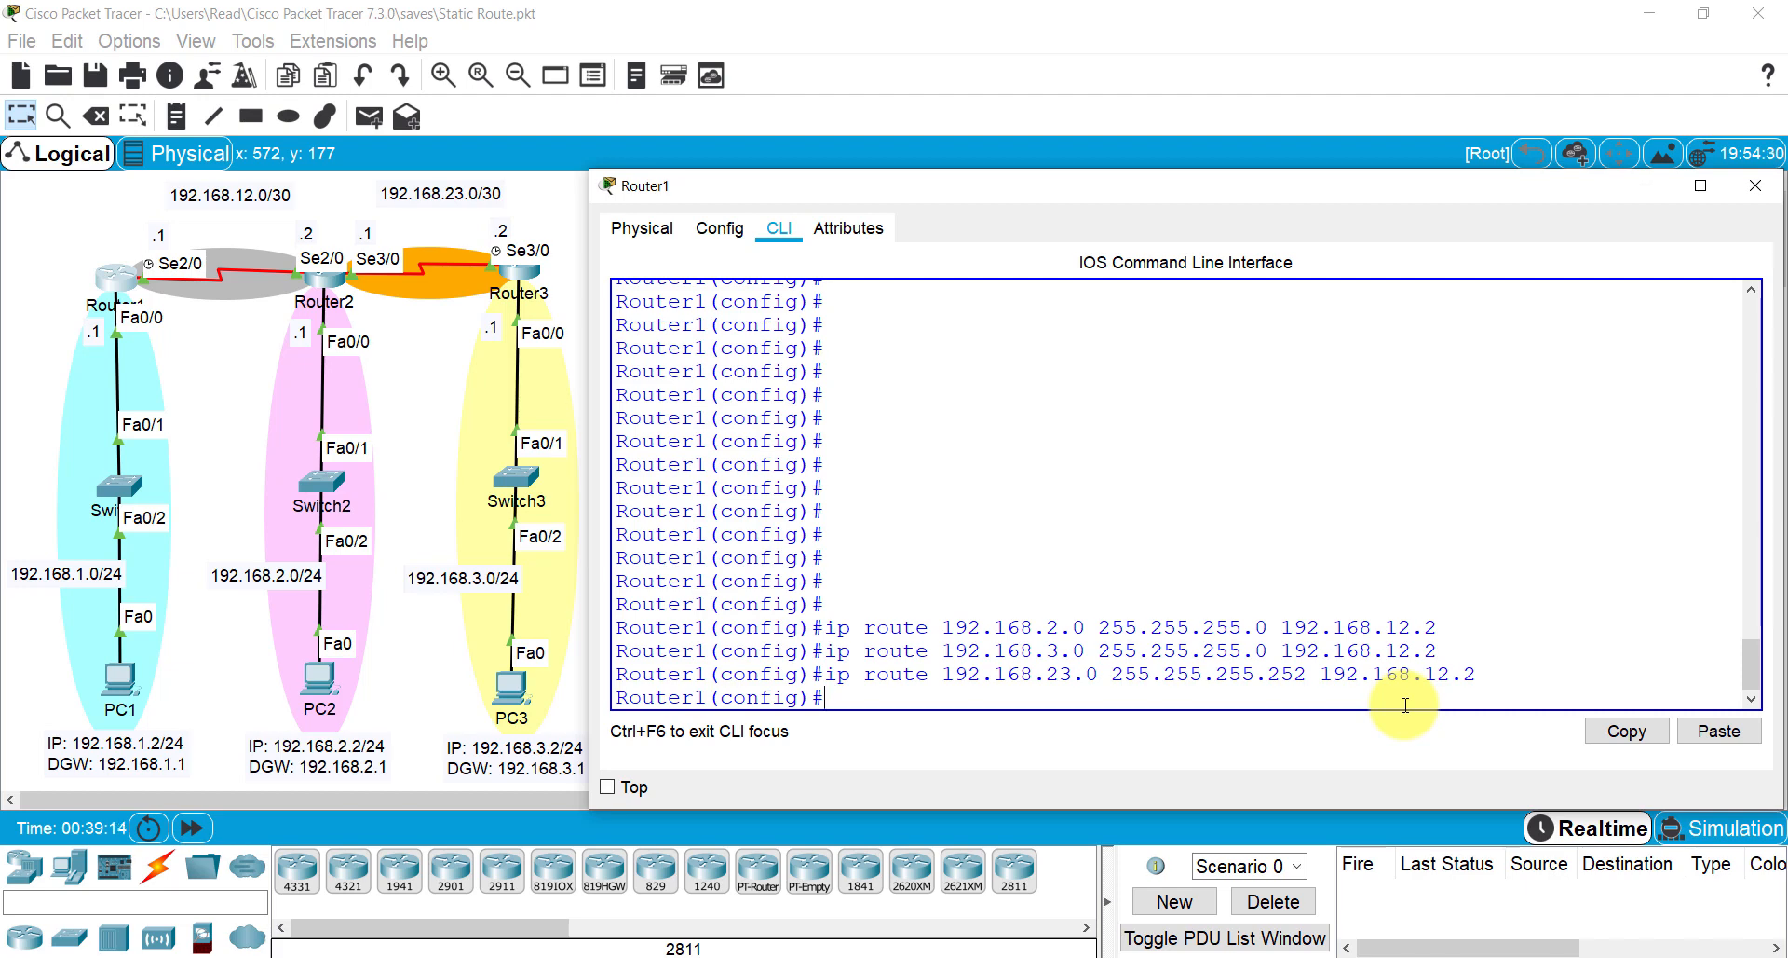
Step: Display Router1's routing table from configuration mode with do sh ip route and highlight its route entries
text(do sh ip route)
key(Return)
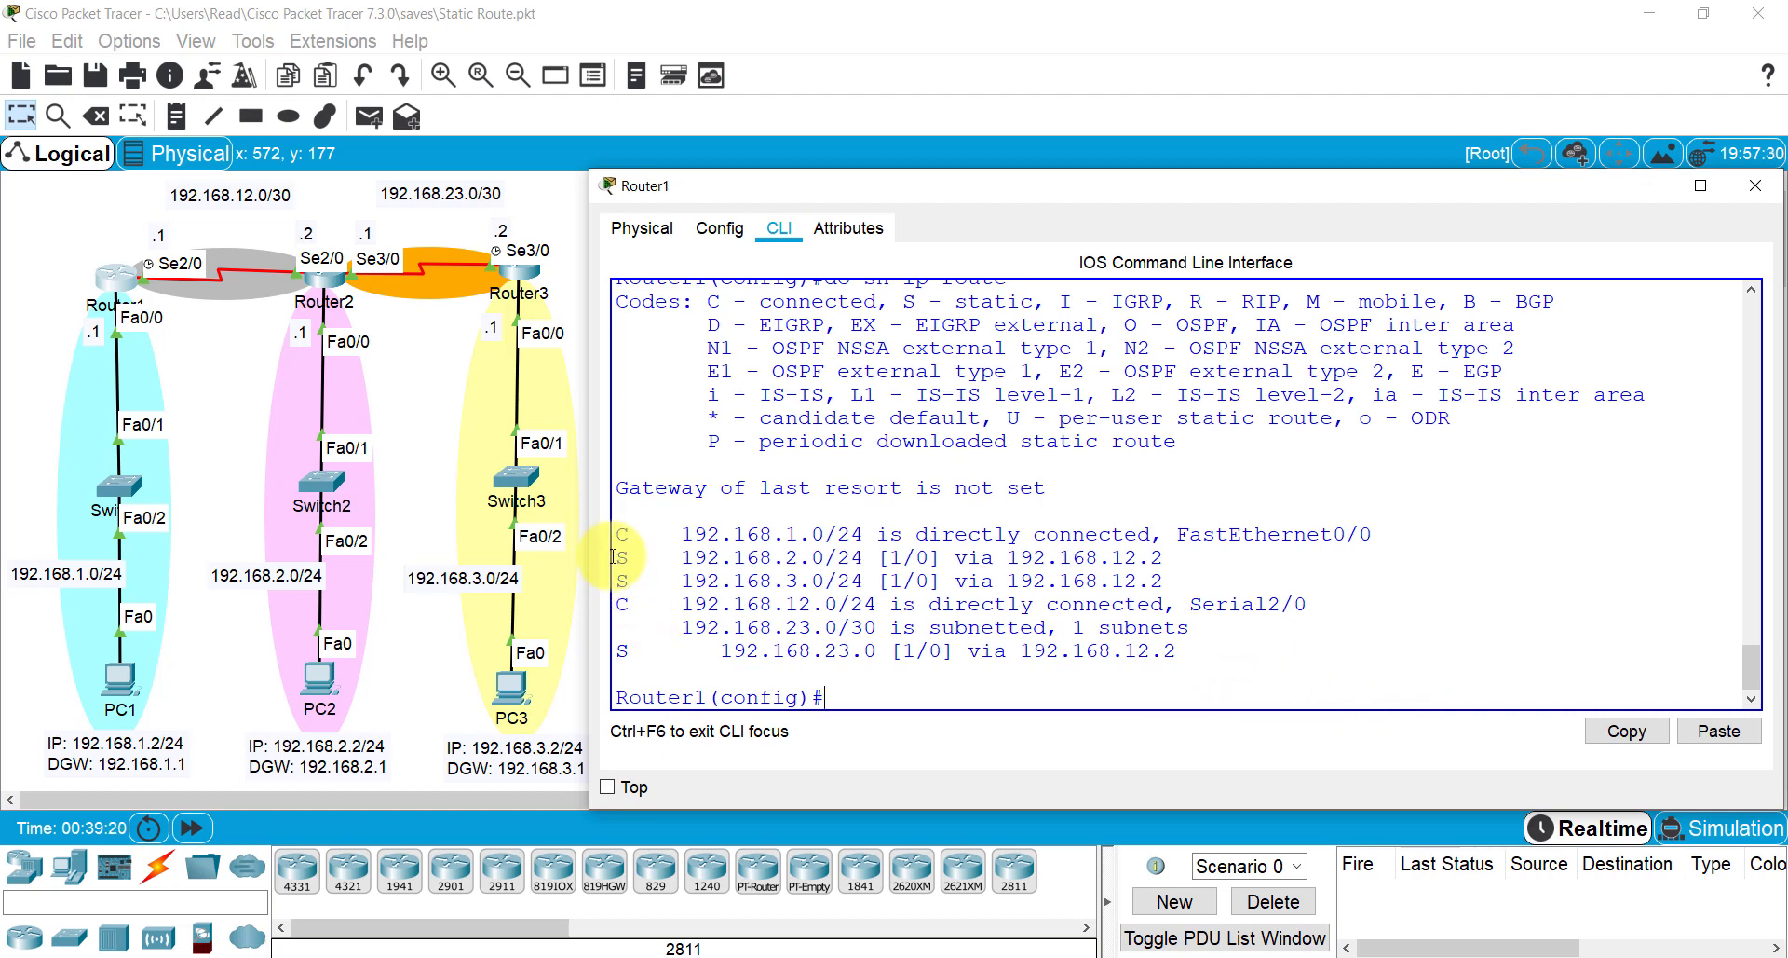
drag(621, 528, 1170, 682)
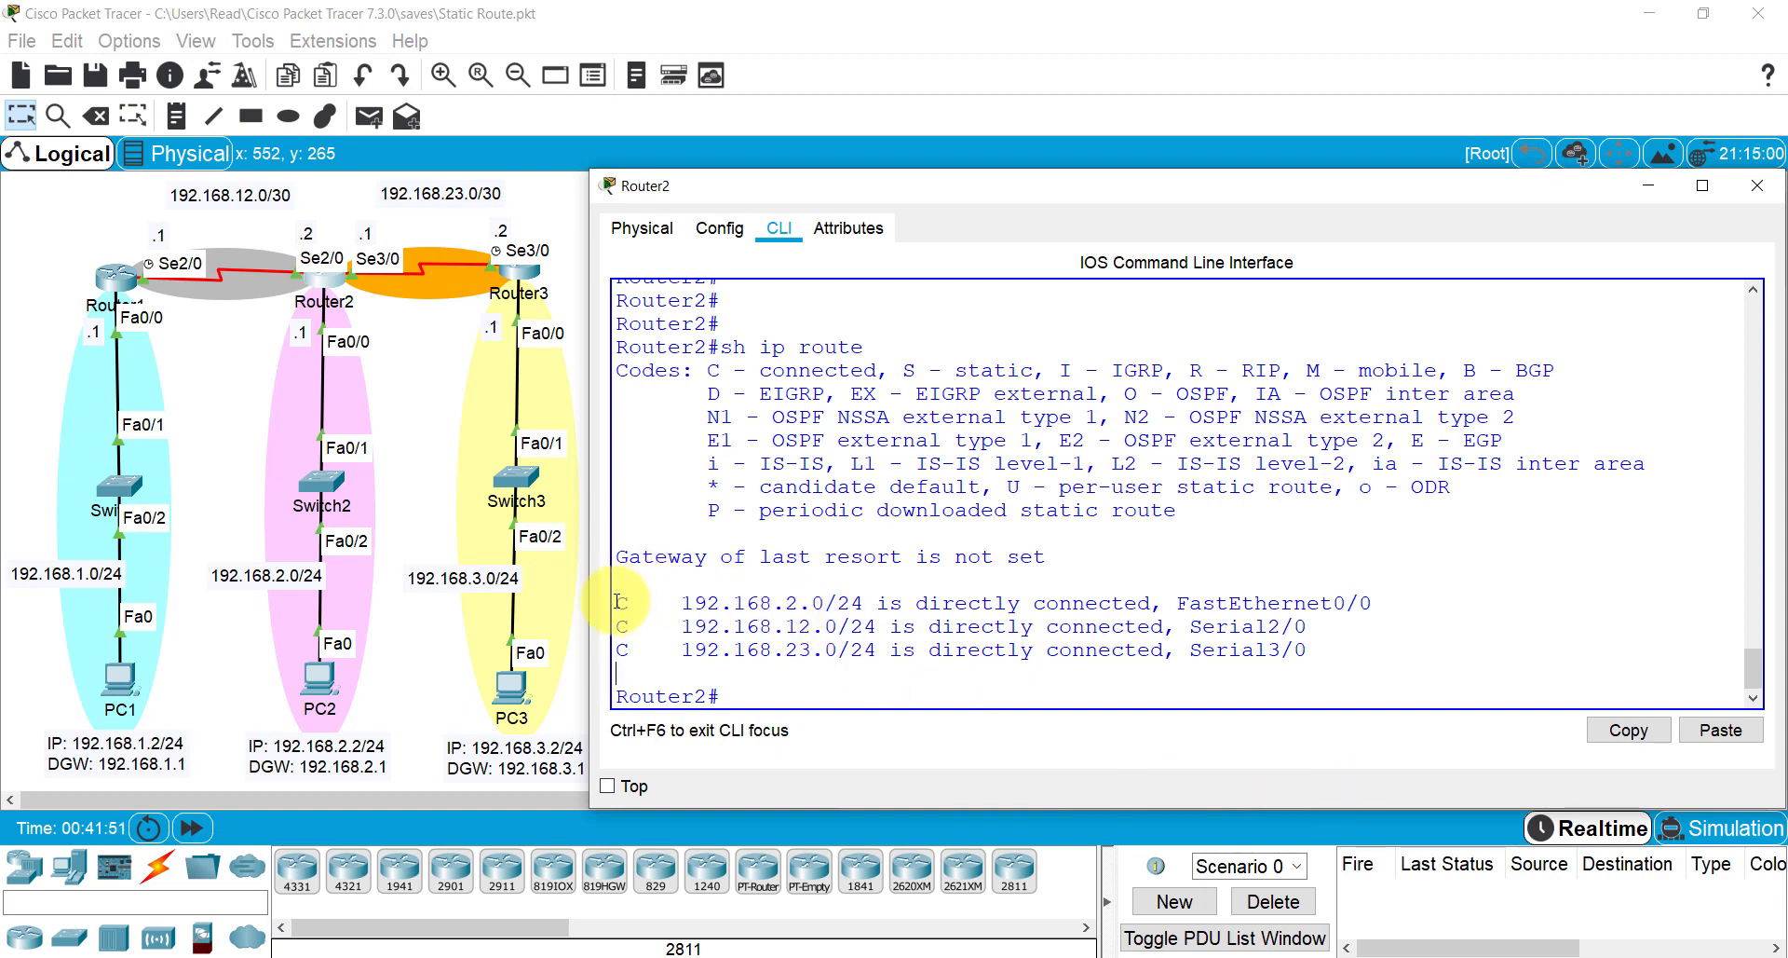
Step: Enter global configuration mode on Router2 and add a static route to 192.168.1.0 with mask 255.255.255.0 and next hop 192.168.12.1
drag(620, 601, 942, 667)
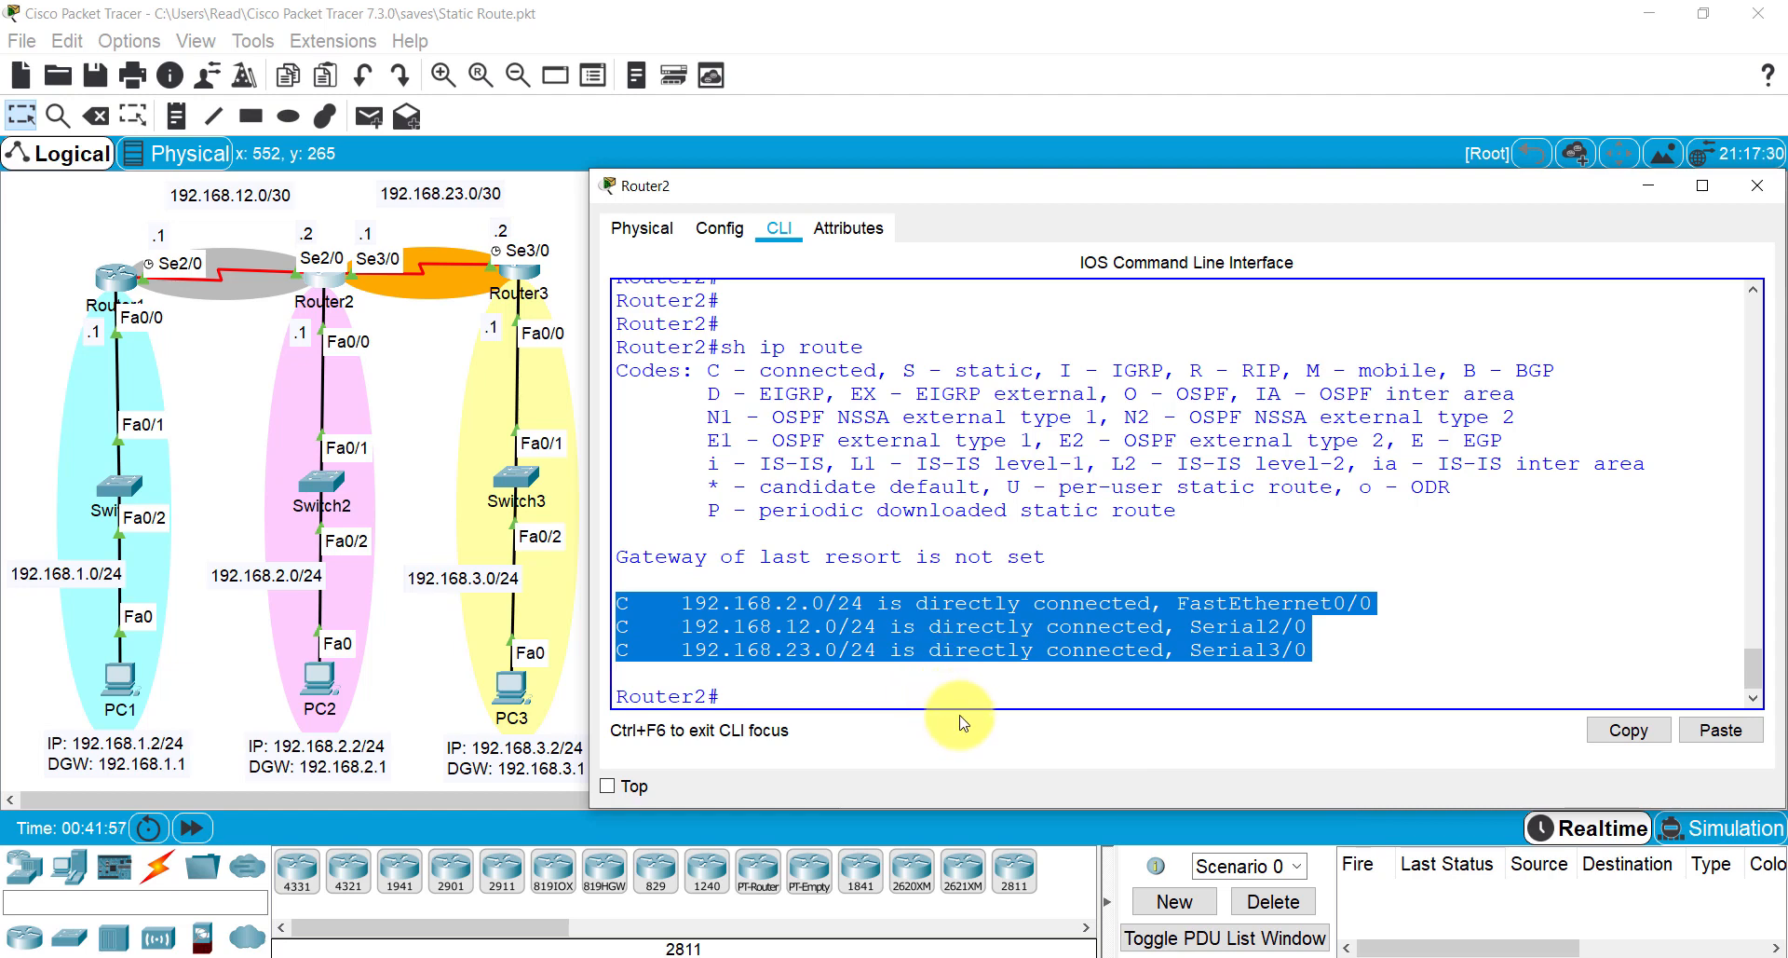
click(962, 704)
text(co)
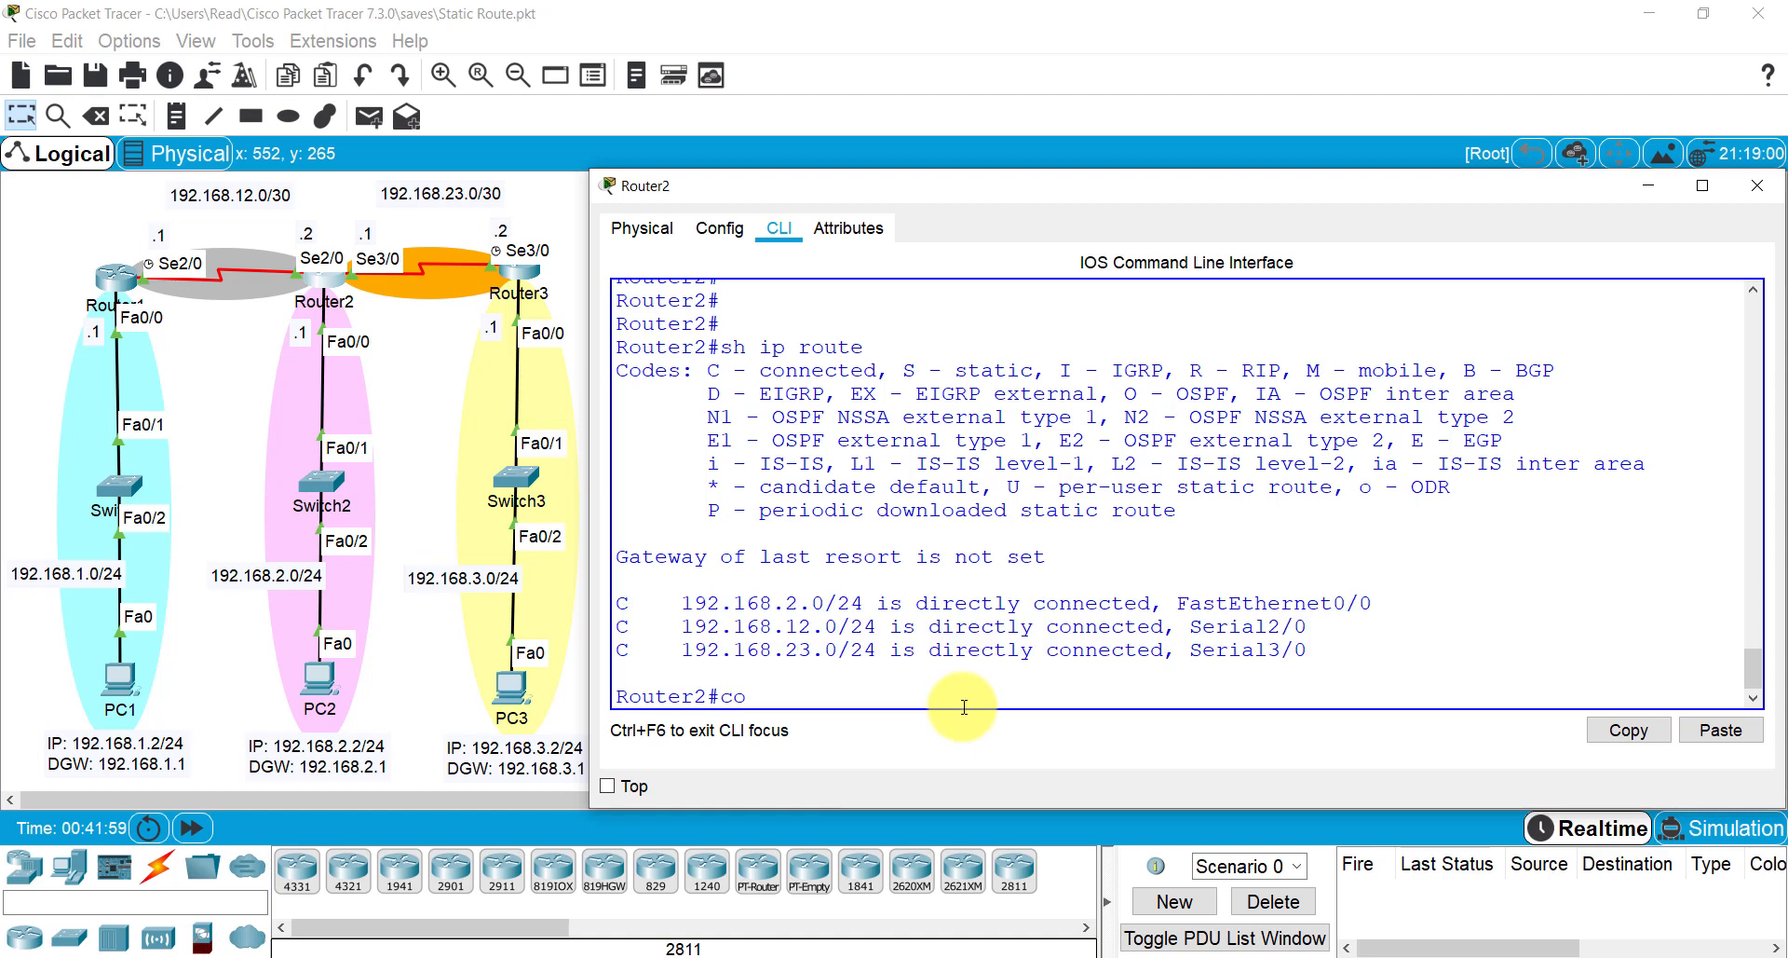
text(nf t)
key(Return)
text(ig)#i)
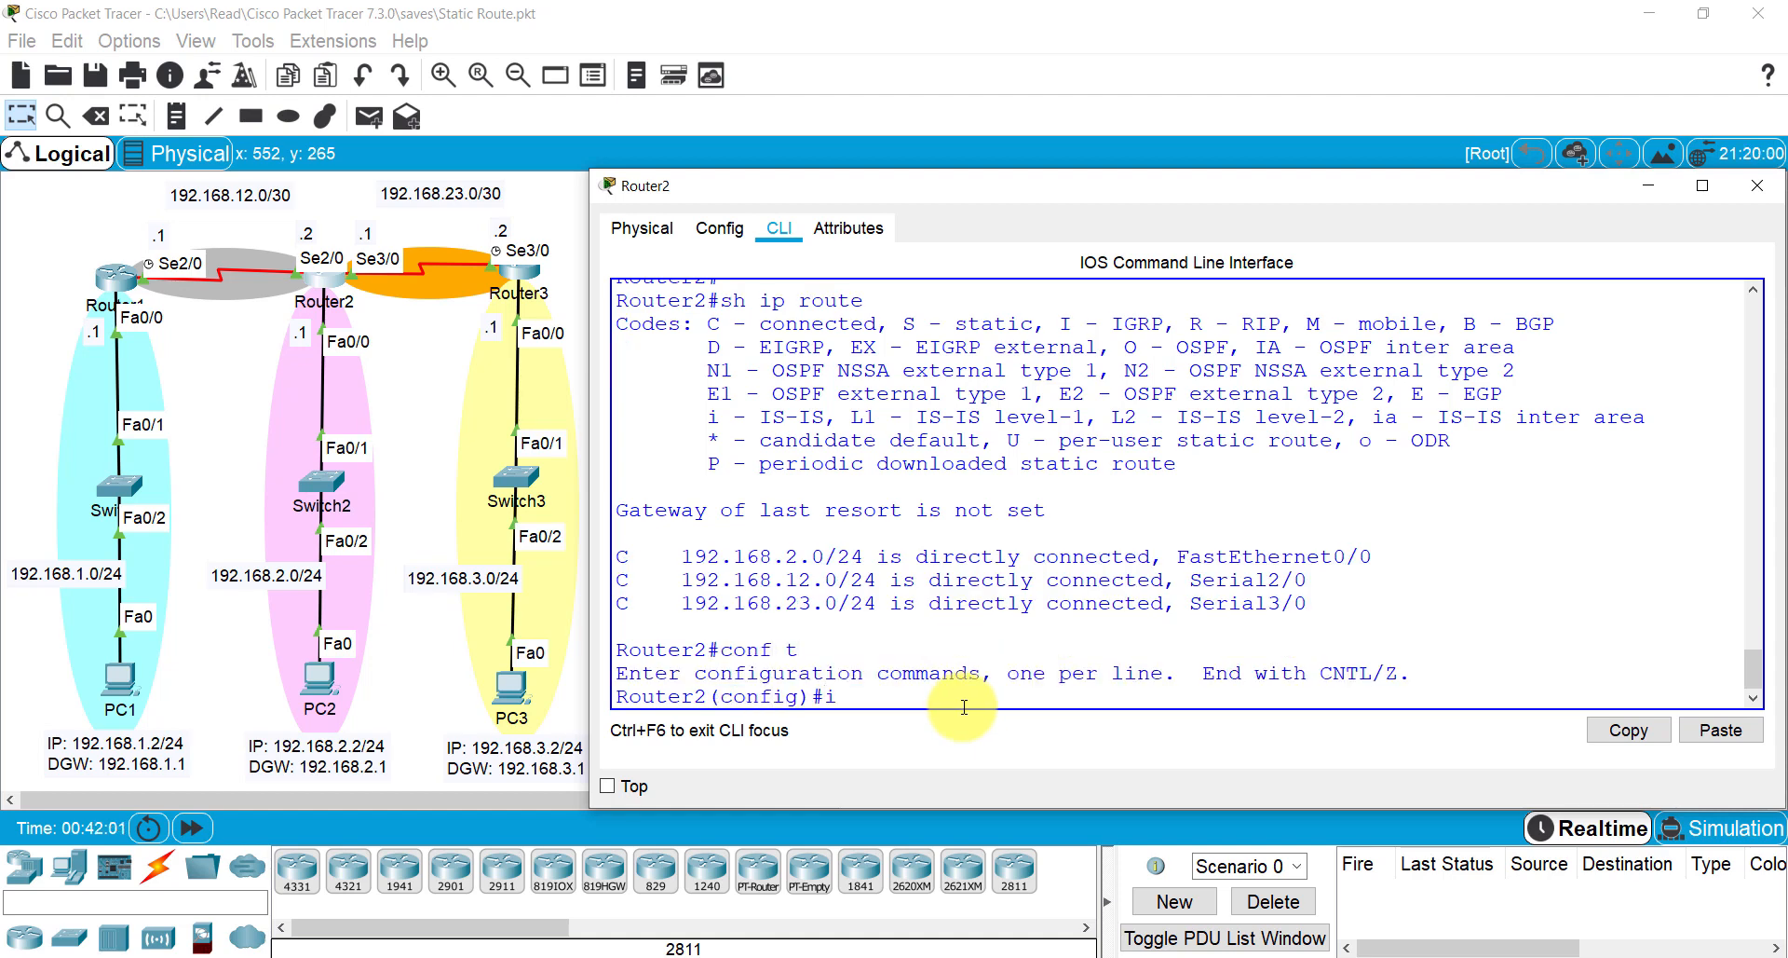
text(p route 192.168.1.0 255.255.255)
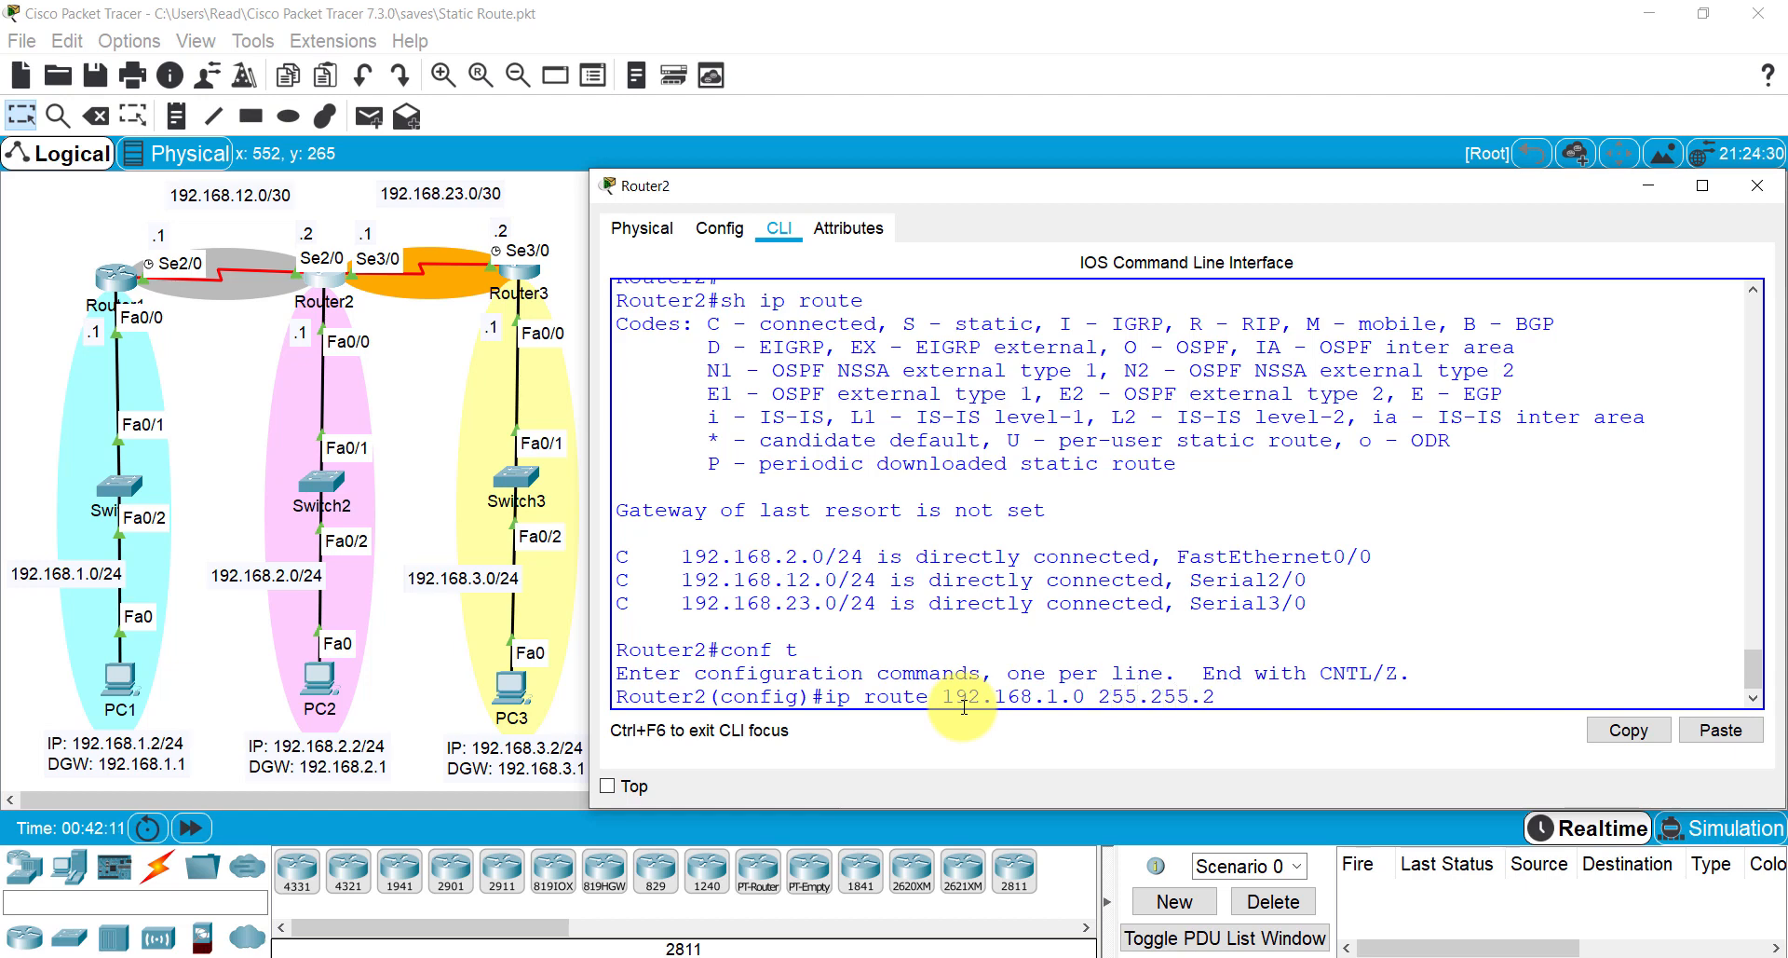
text(.0)
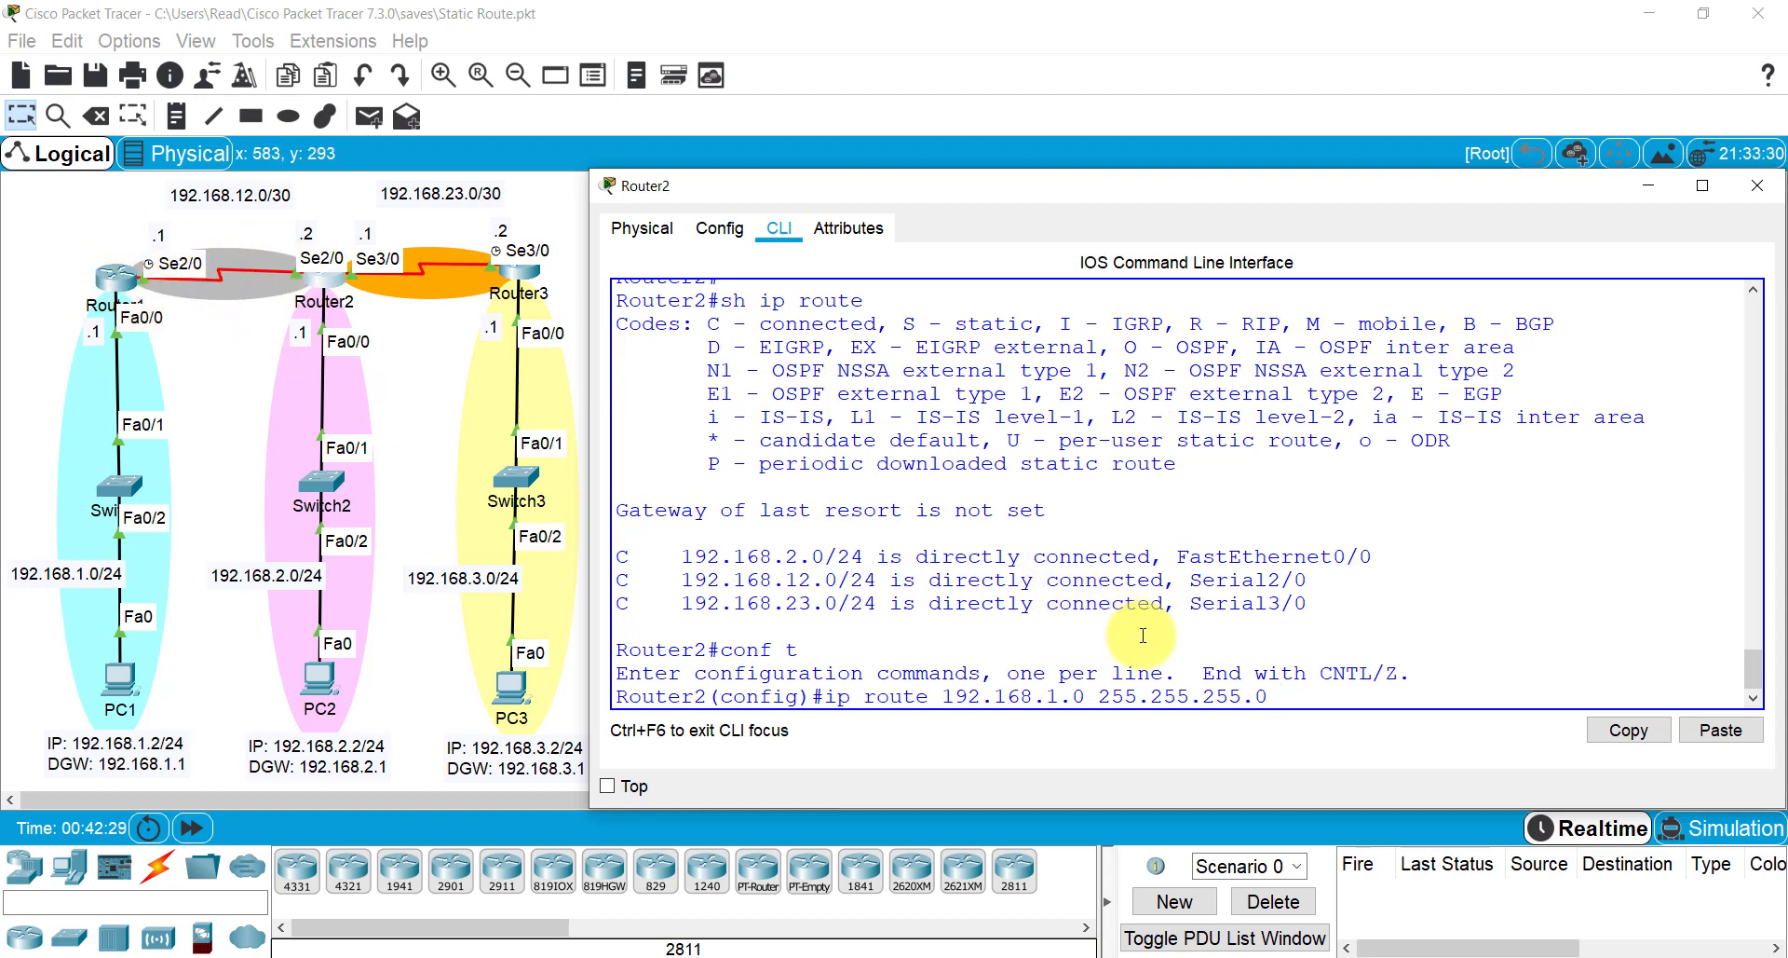
text(192.16)
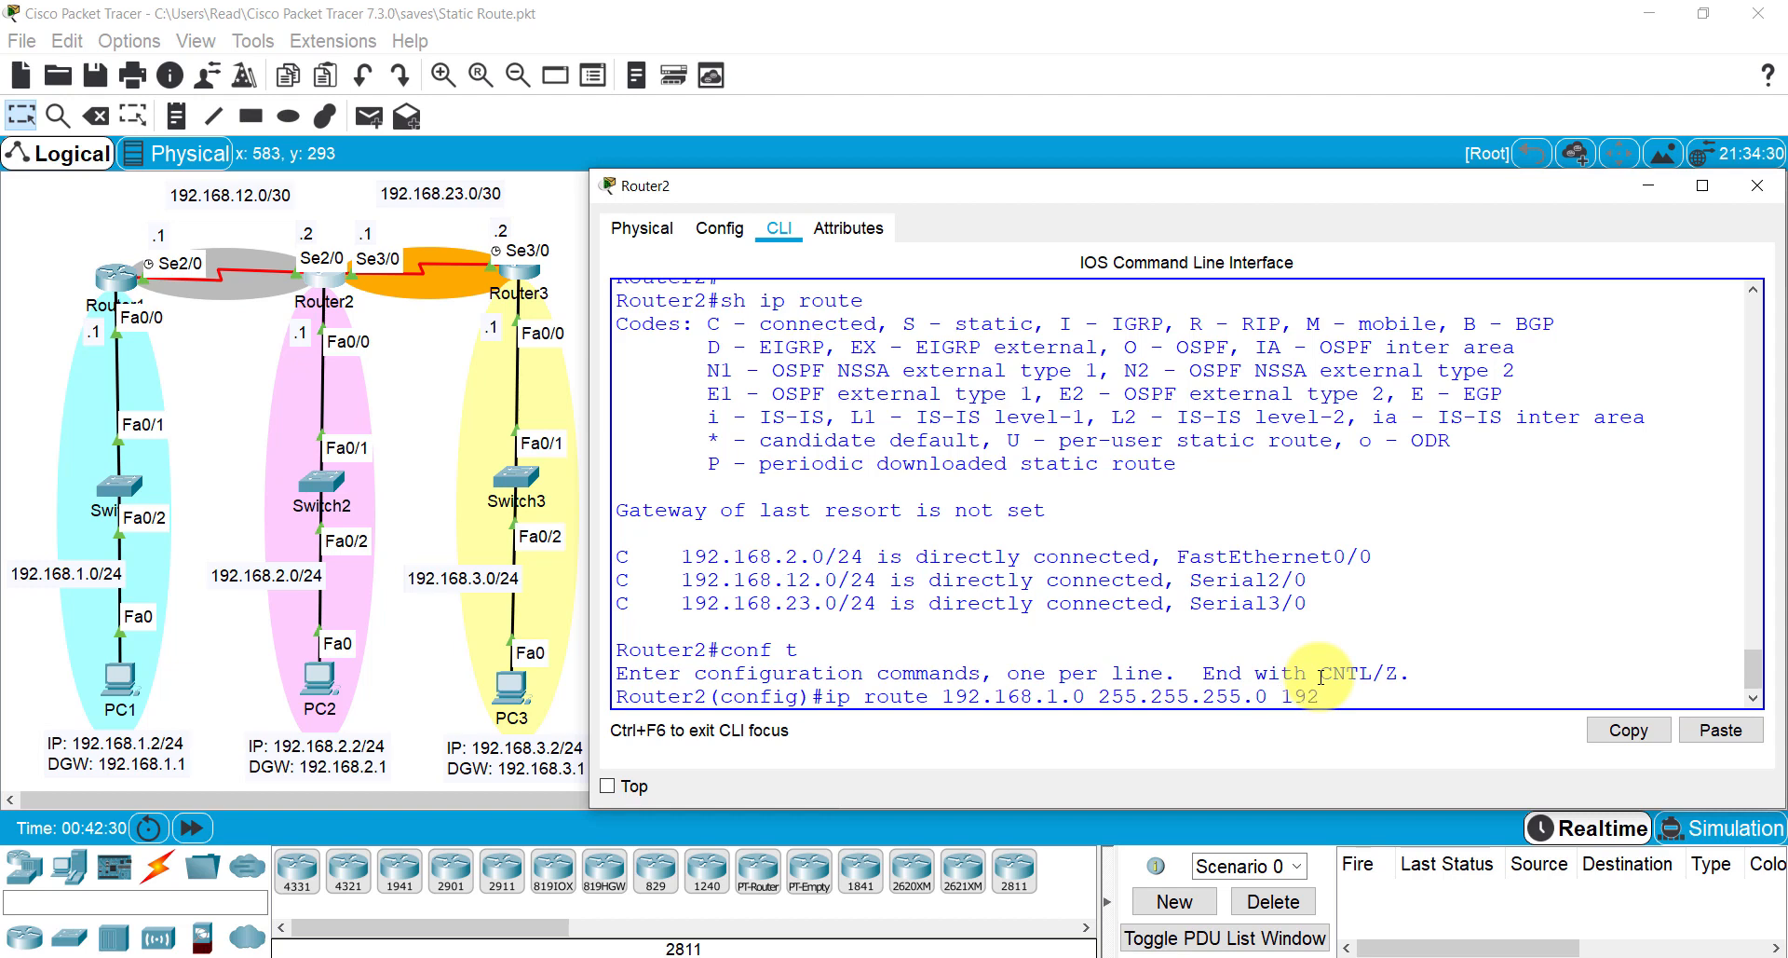
text(8.12.1)
key(Return)
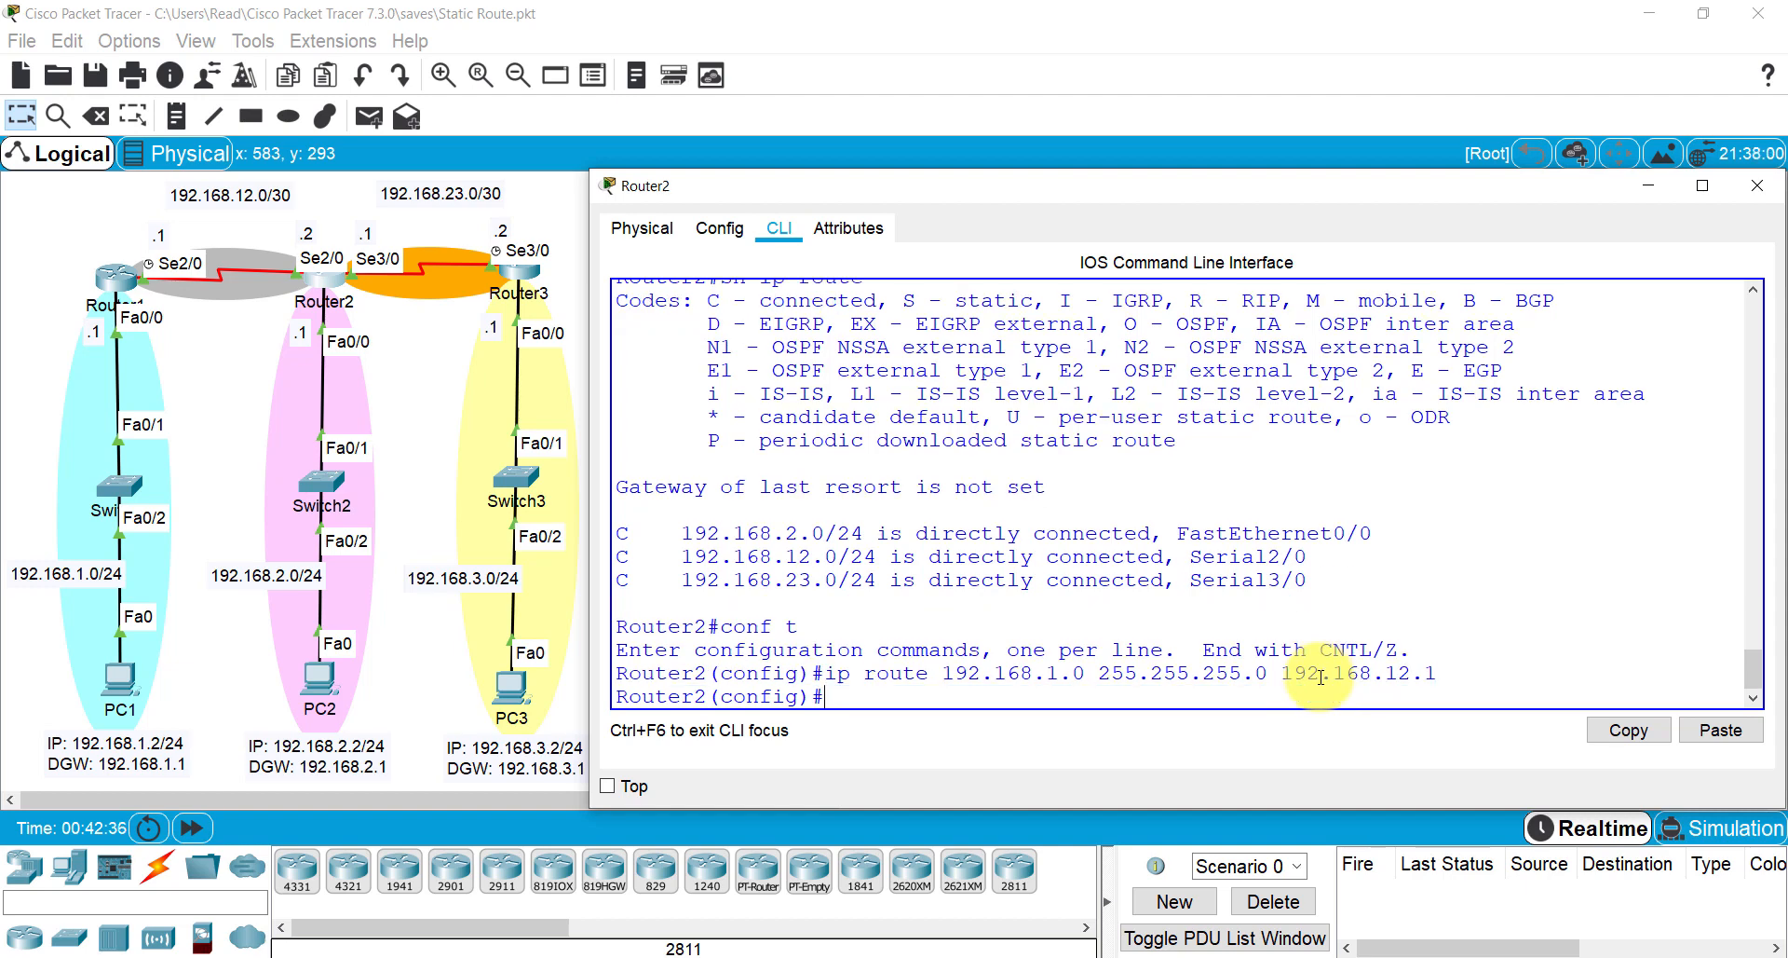
Step: Add a static route on Router2 to 192.168.3.0 with mask 255.255.255.0 and next hop 192.168.23.2
text(ip route 192.168.3)
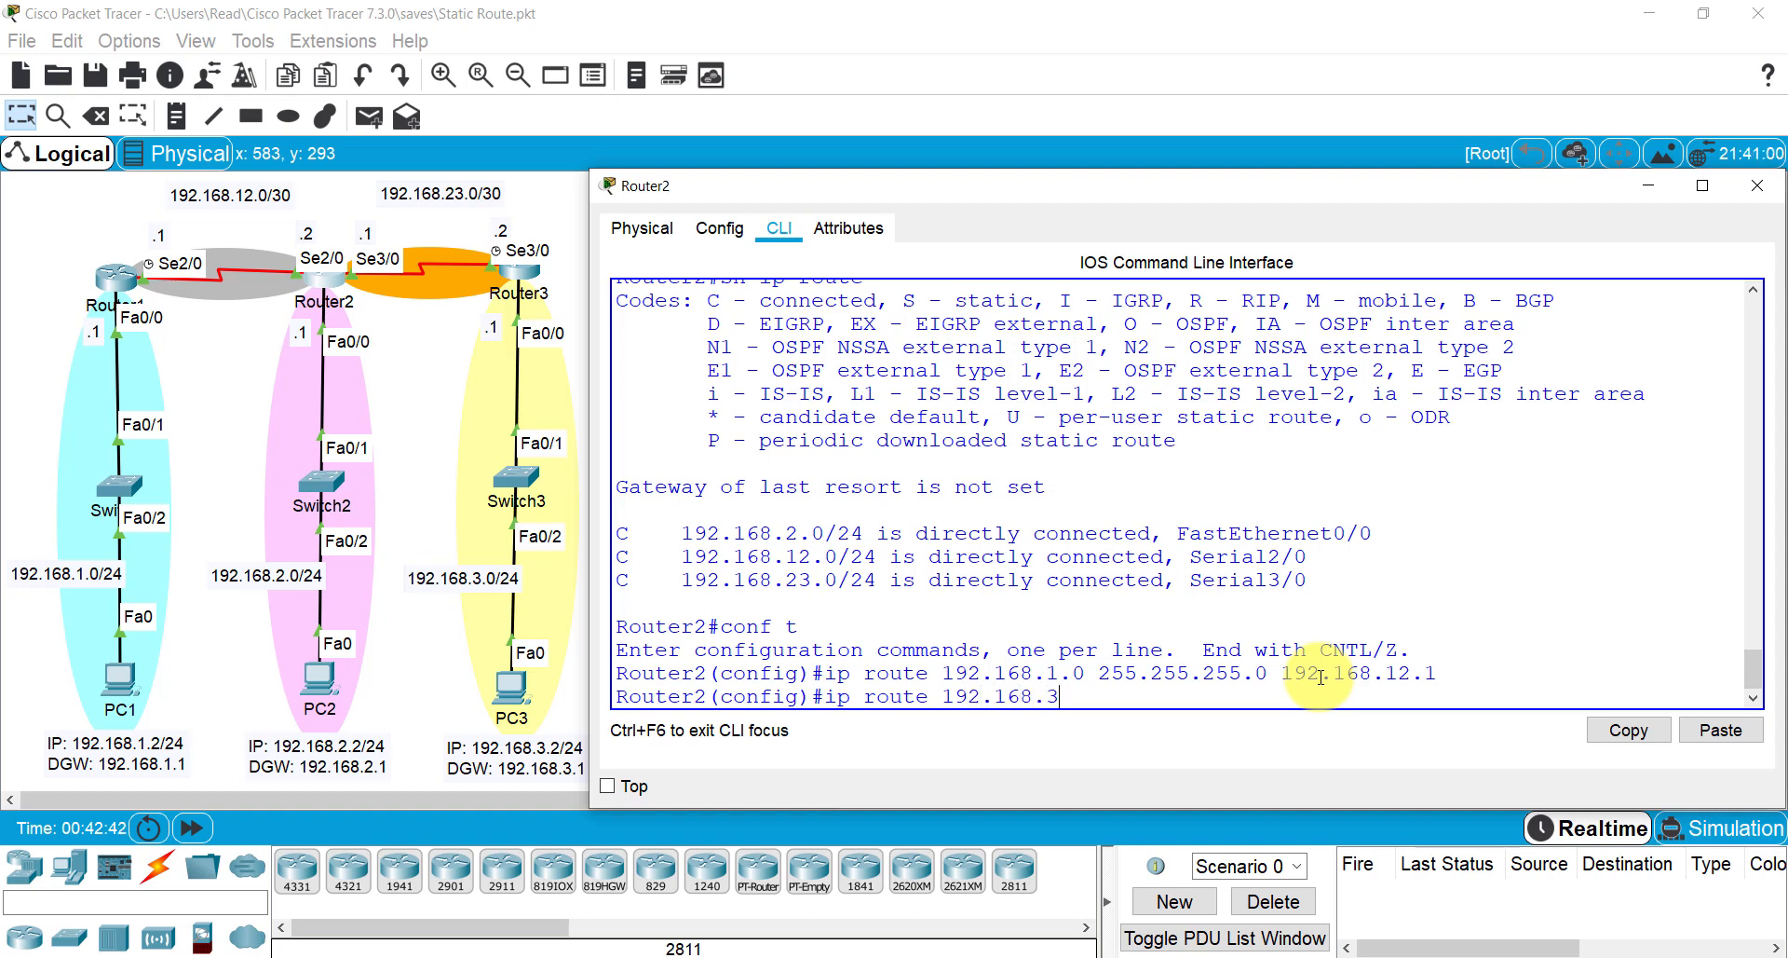
text(.0 255.255.255.0)
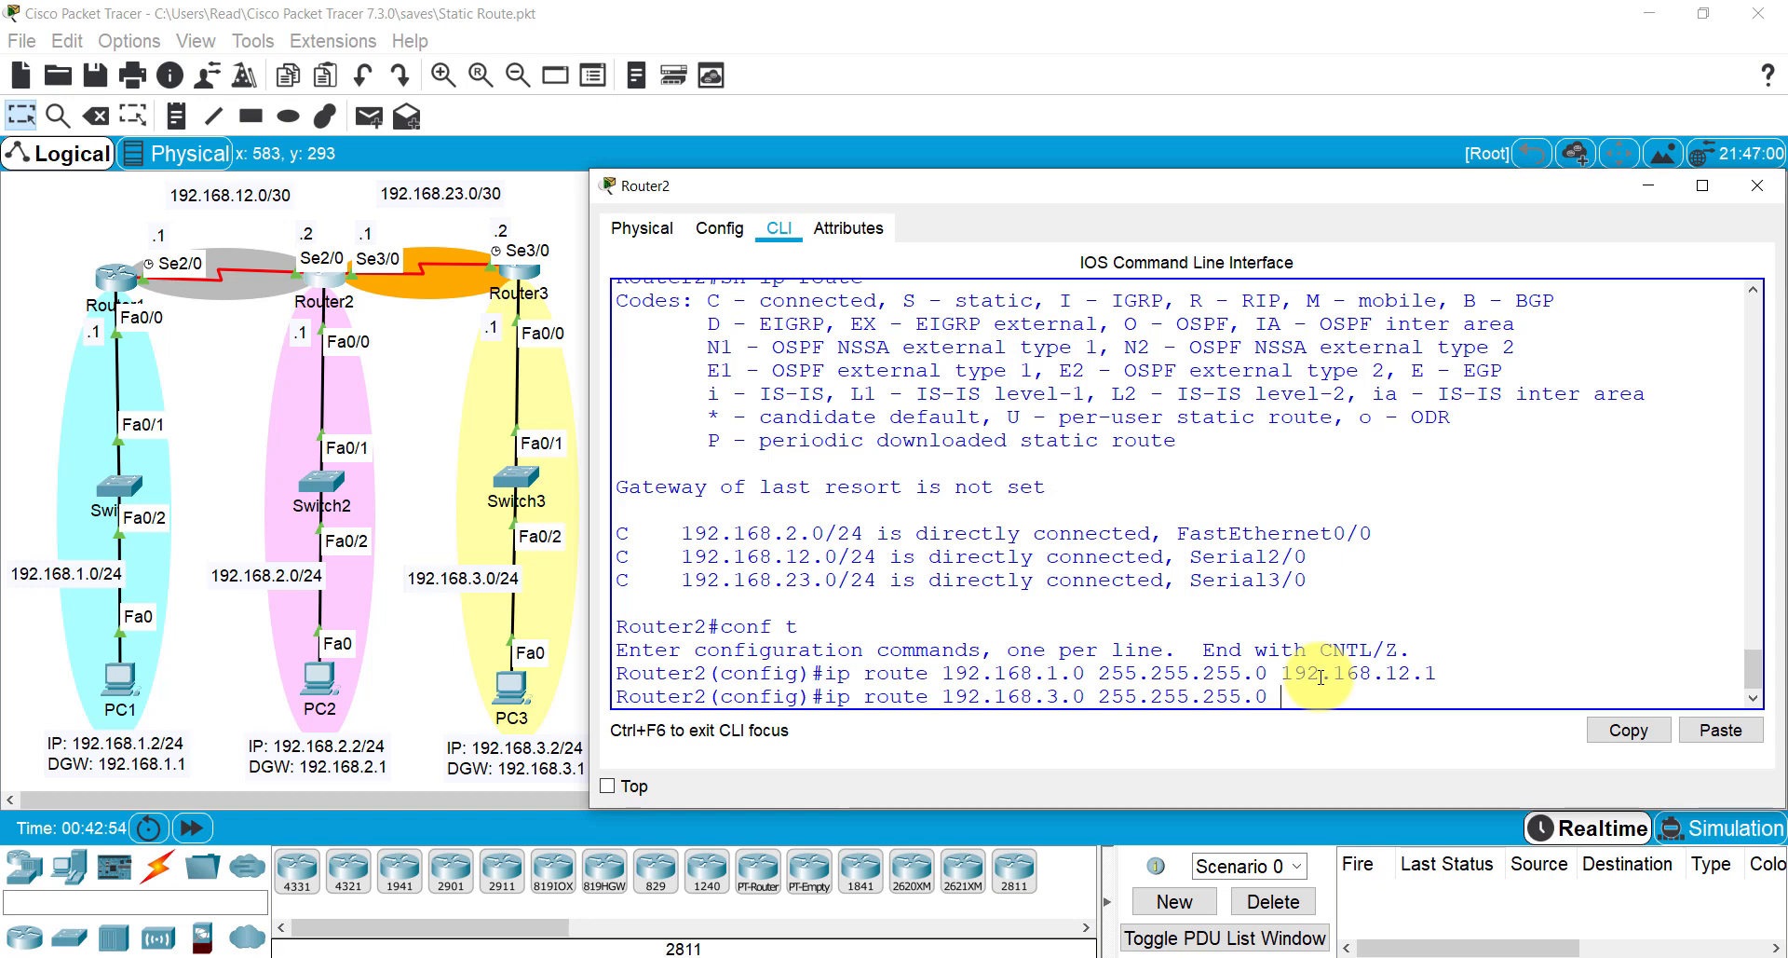
text(192.)
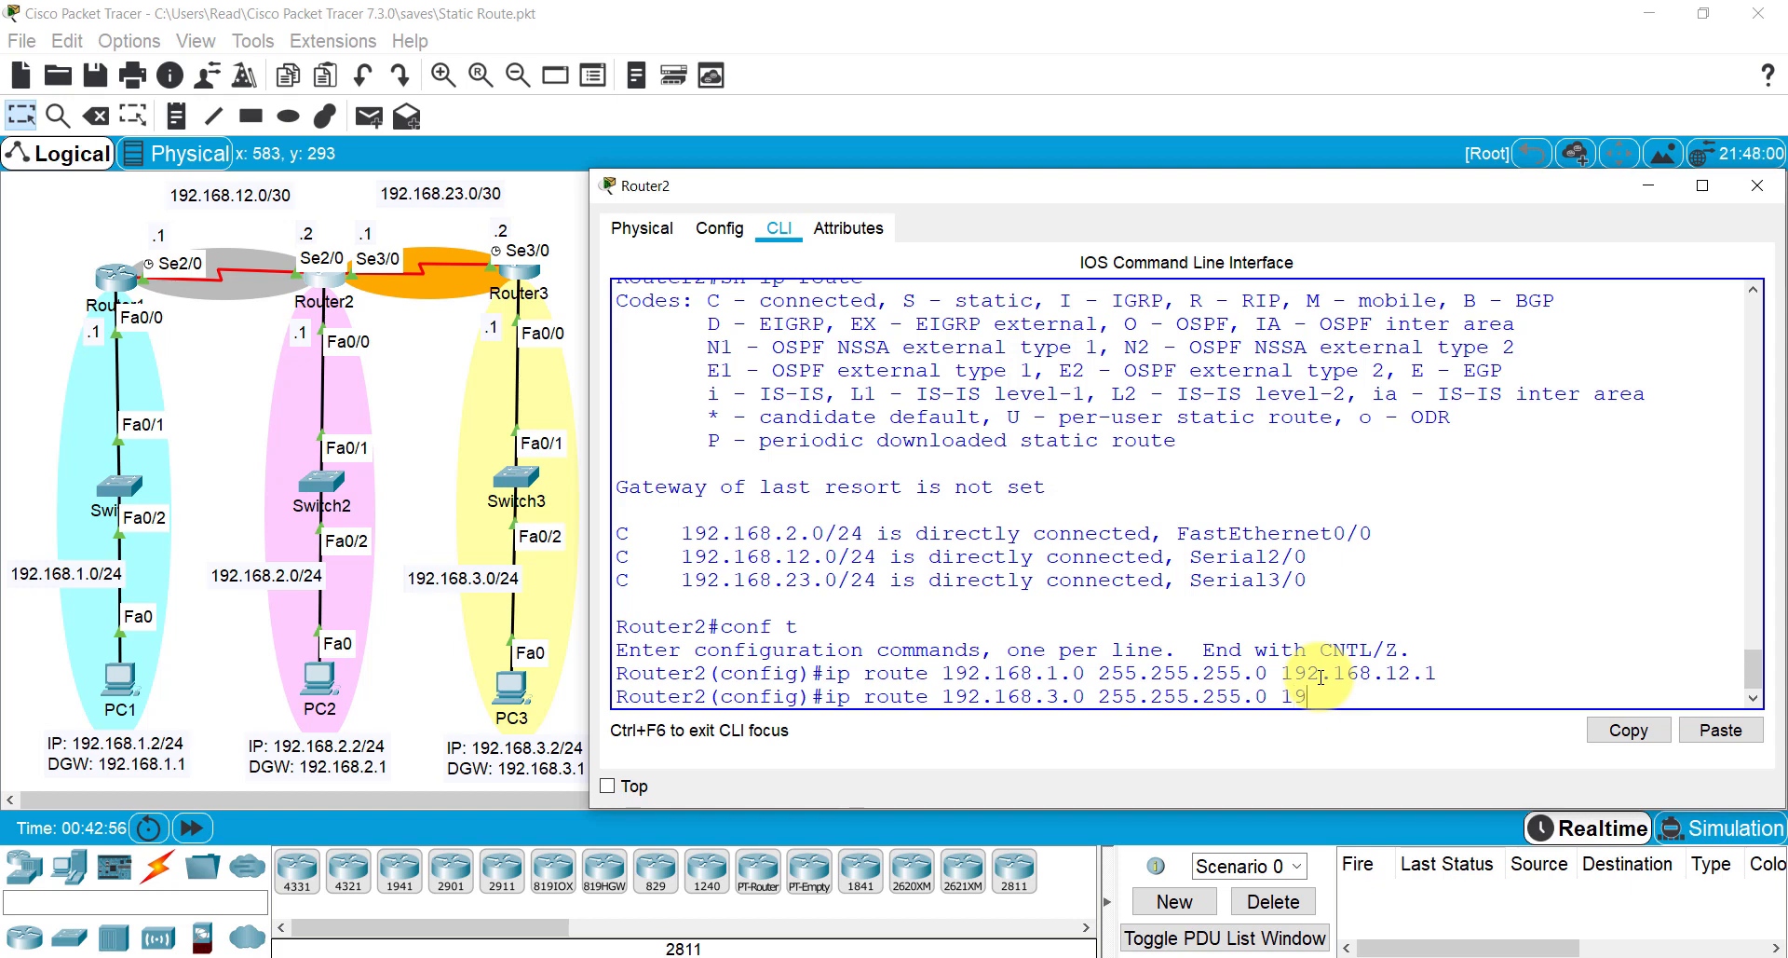
text(168.23.2)
key(Return)
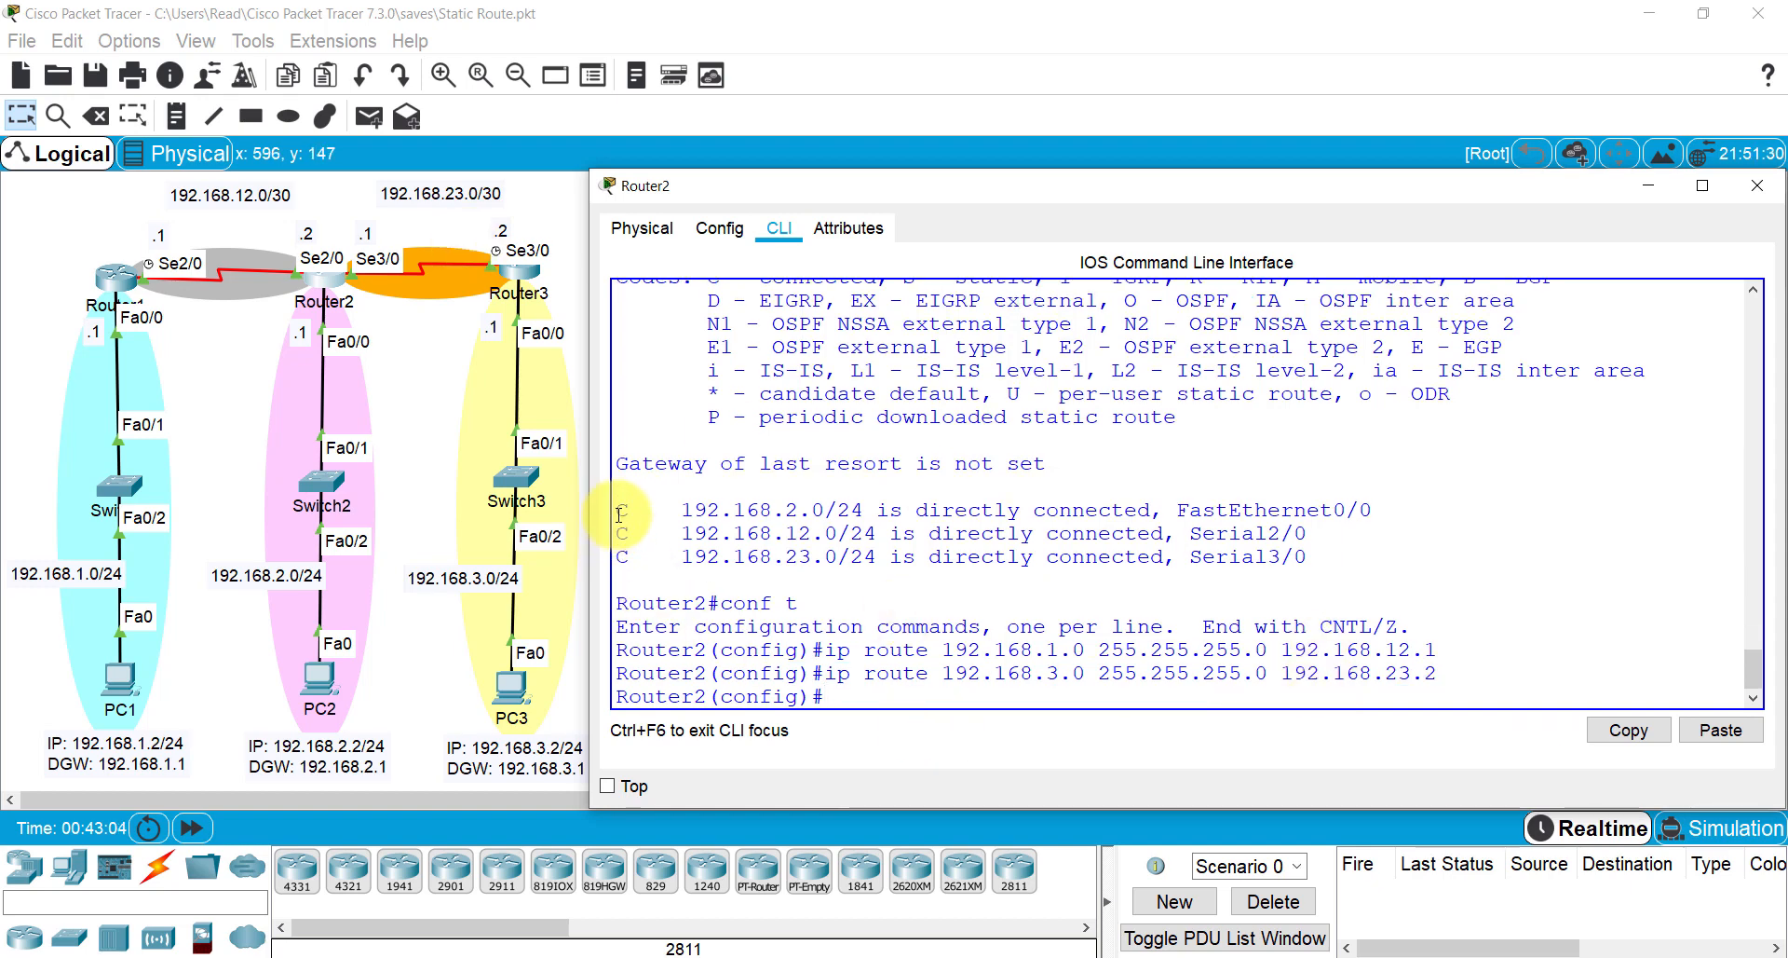
Step: Review Router2's connected networks and new static routes, displaying its routing table from configuration mode with do sh ip route
drag(620, 514, 1326, 559)
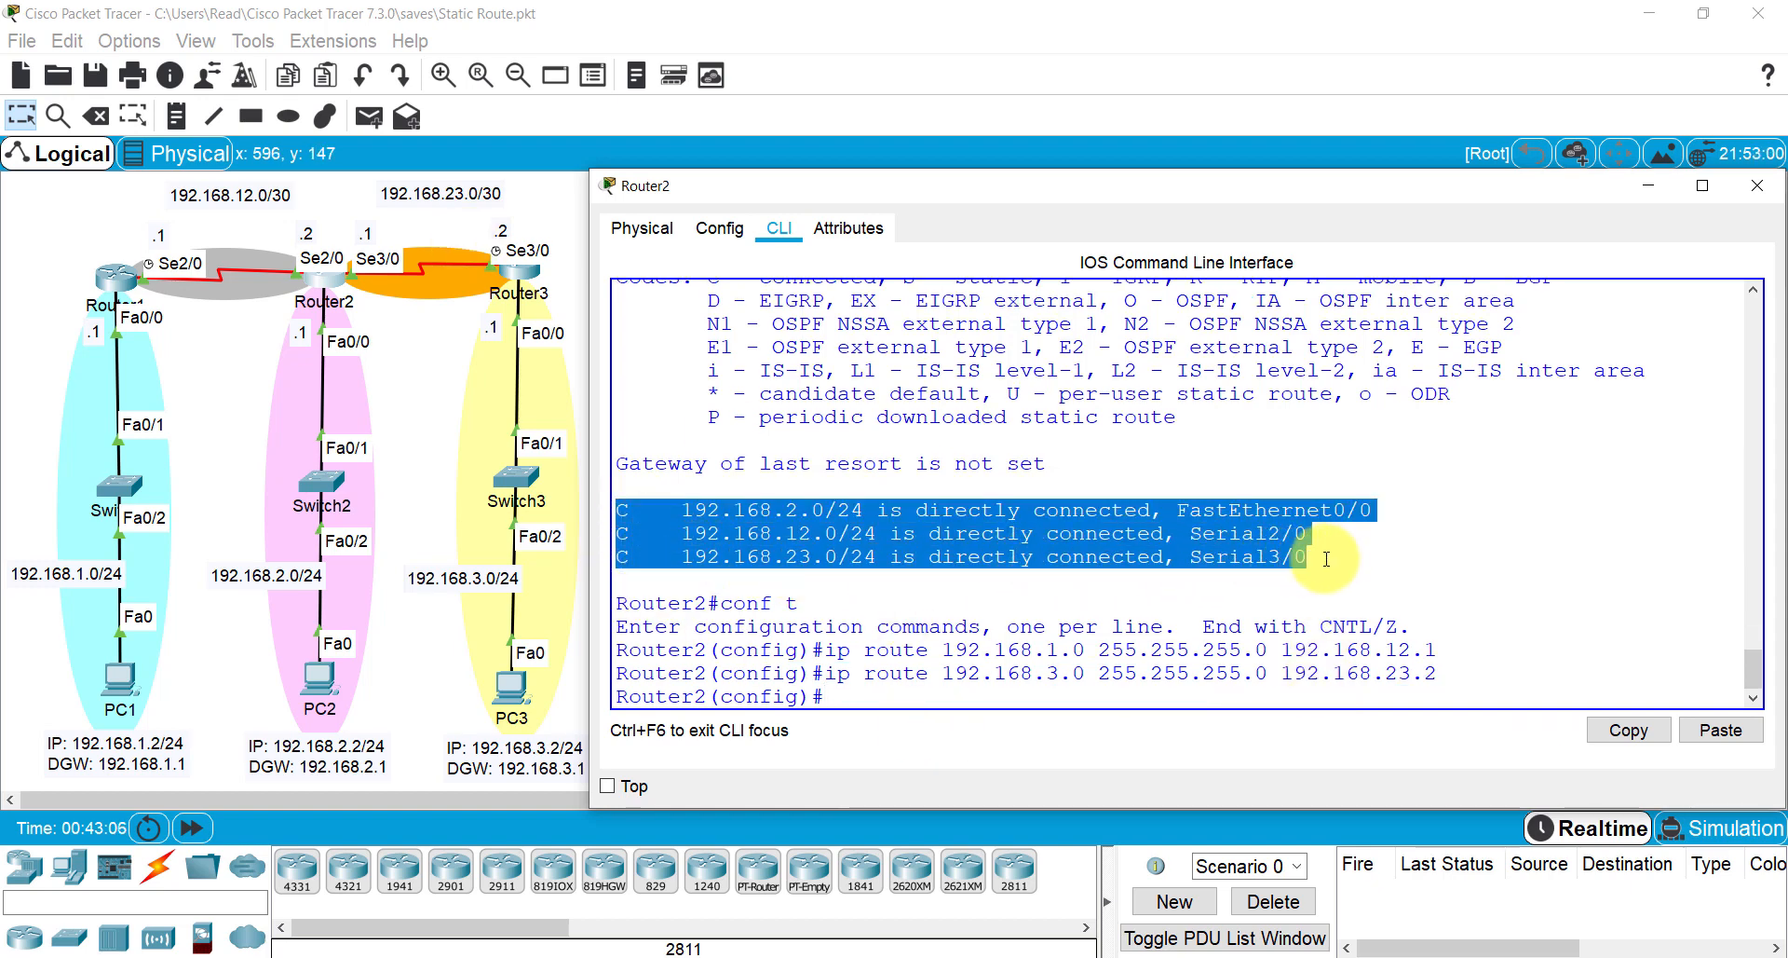
drag(619, 650, 1481, 676)
click(1414, 703)
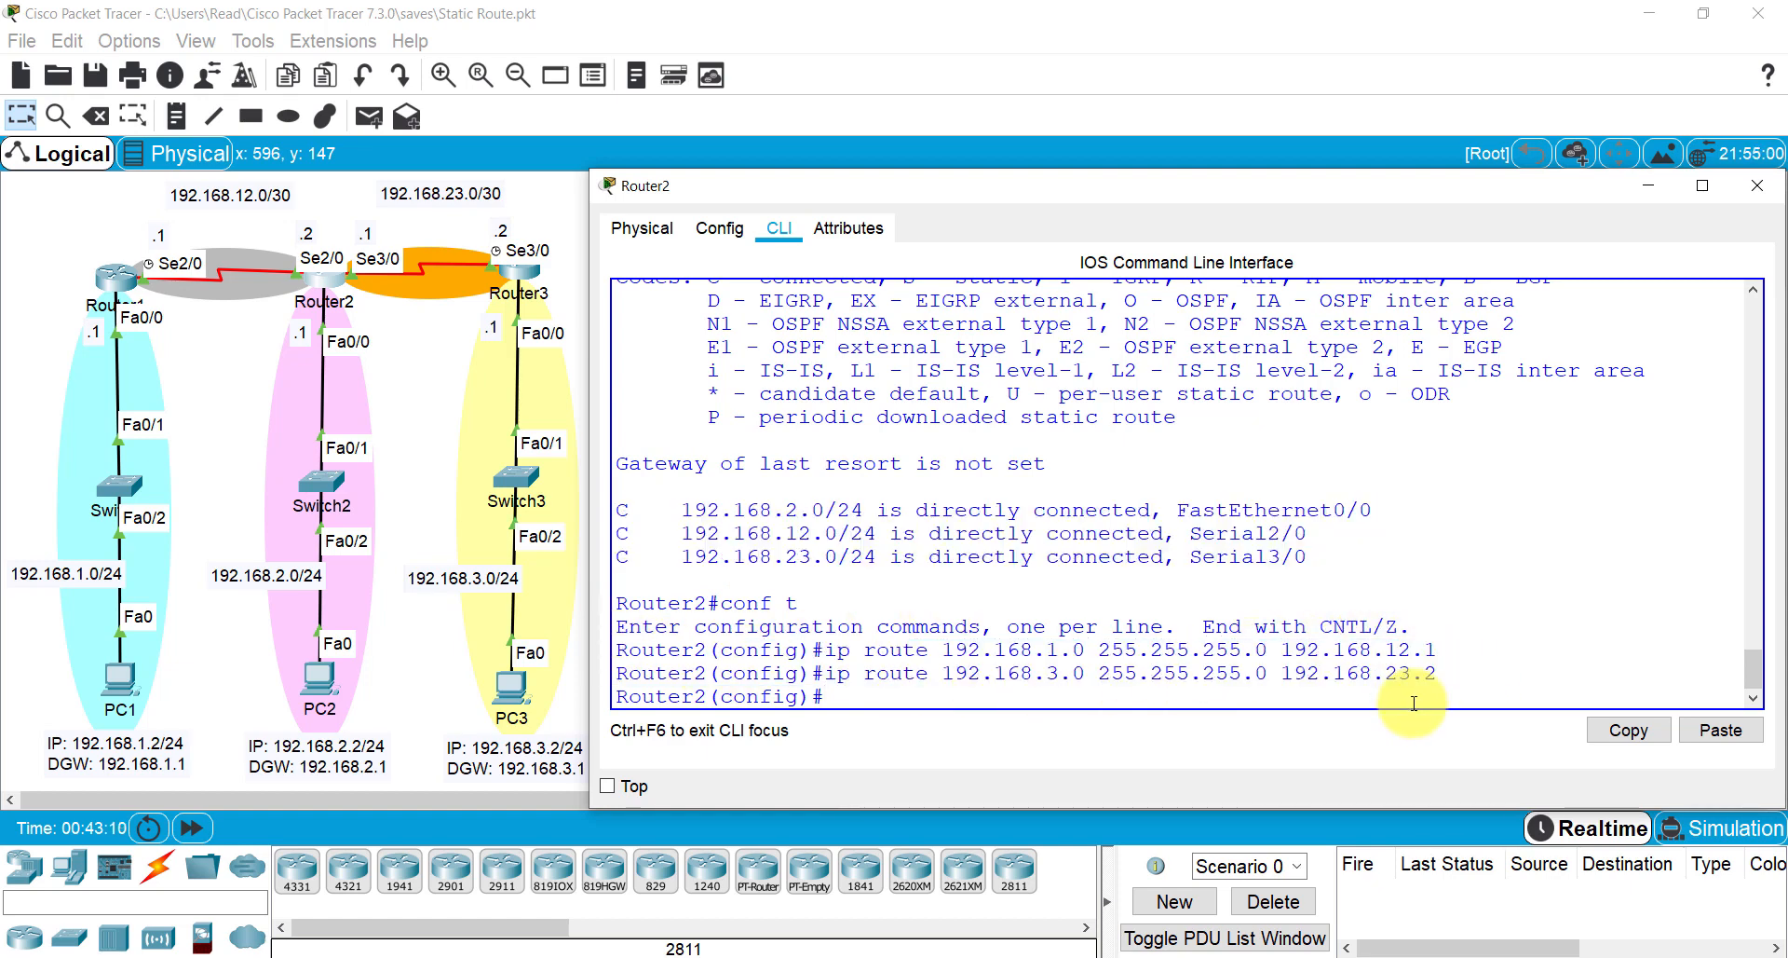
text(do sh ip route)
key(Return)
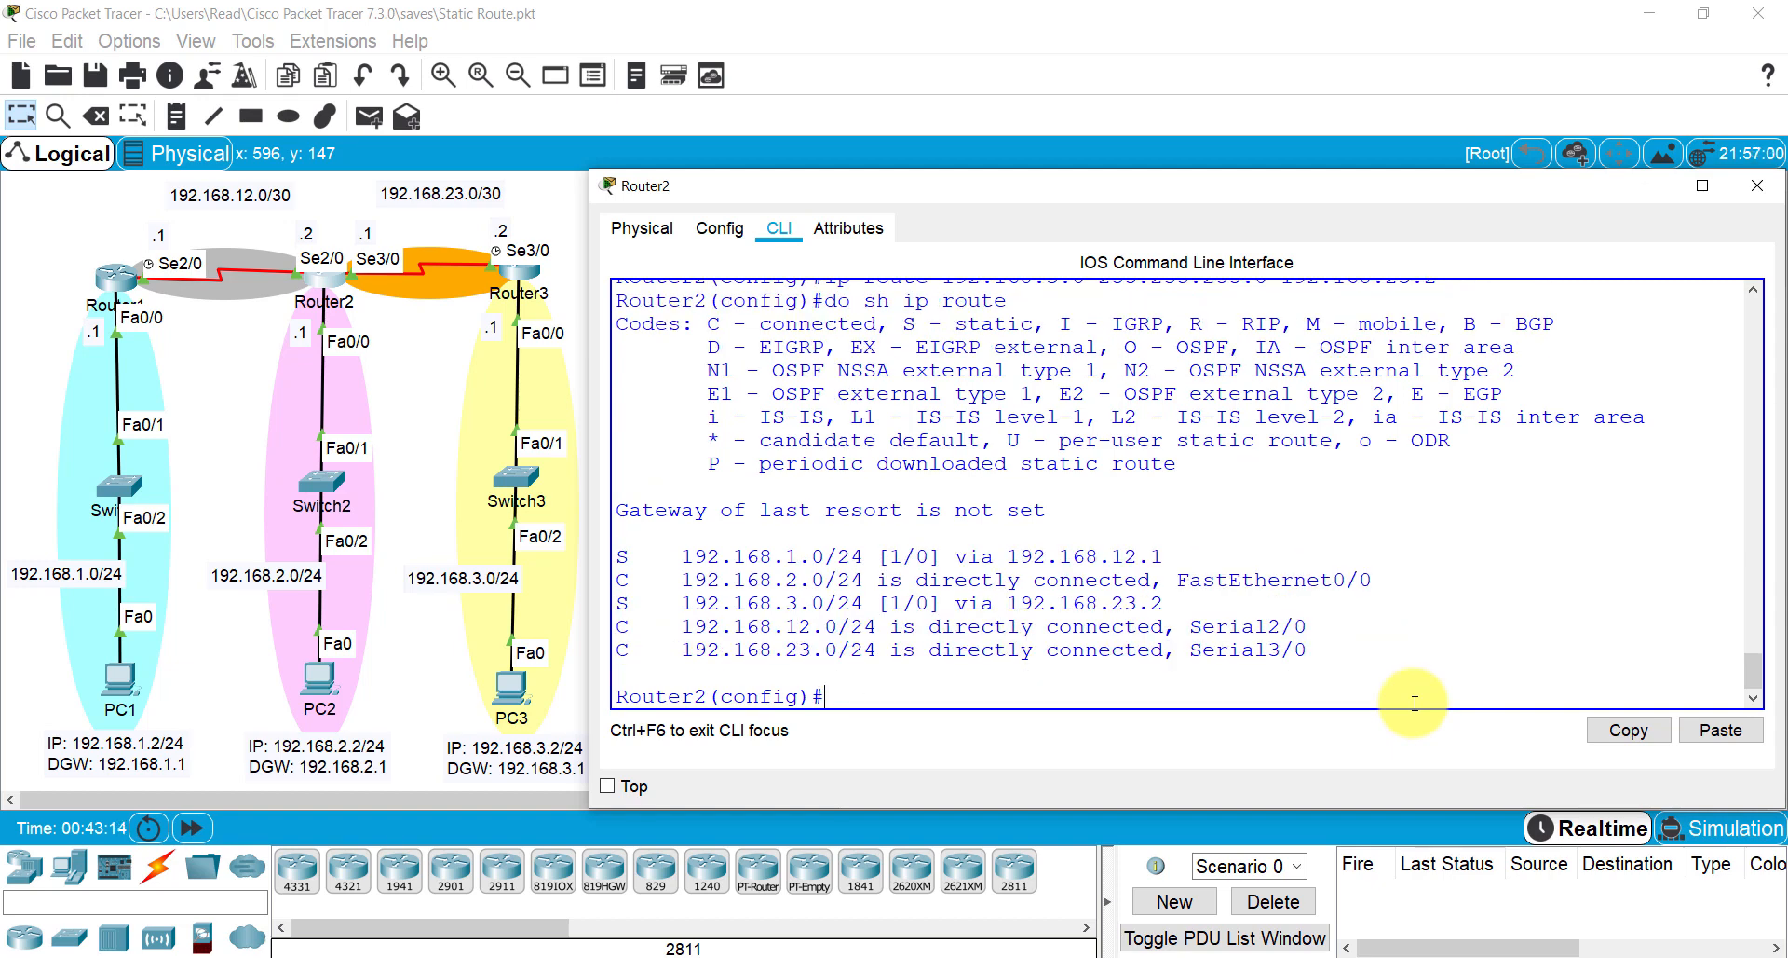
drag(618, 556, 1272, 649)
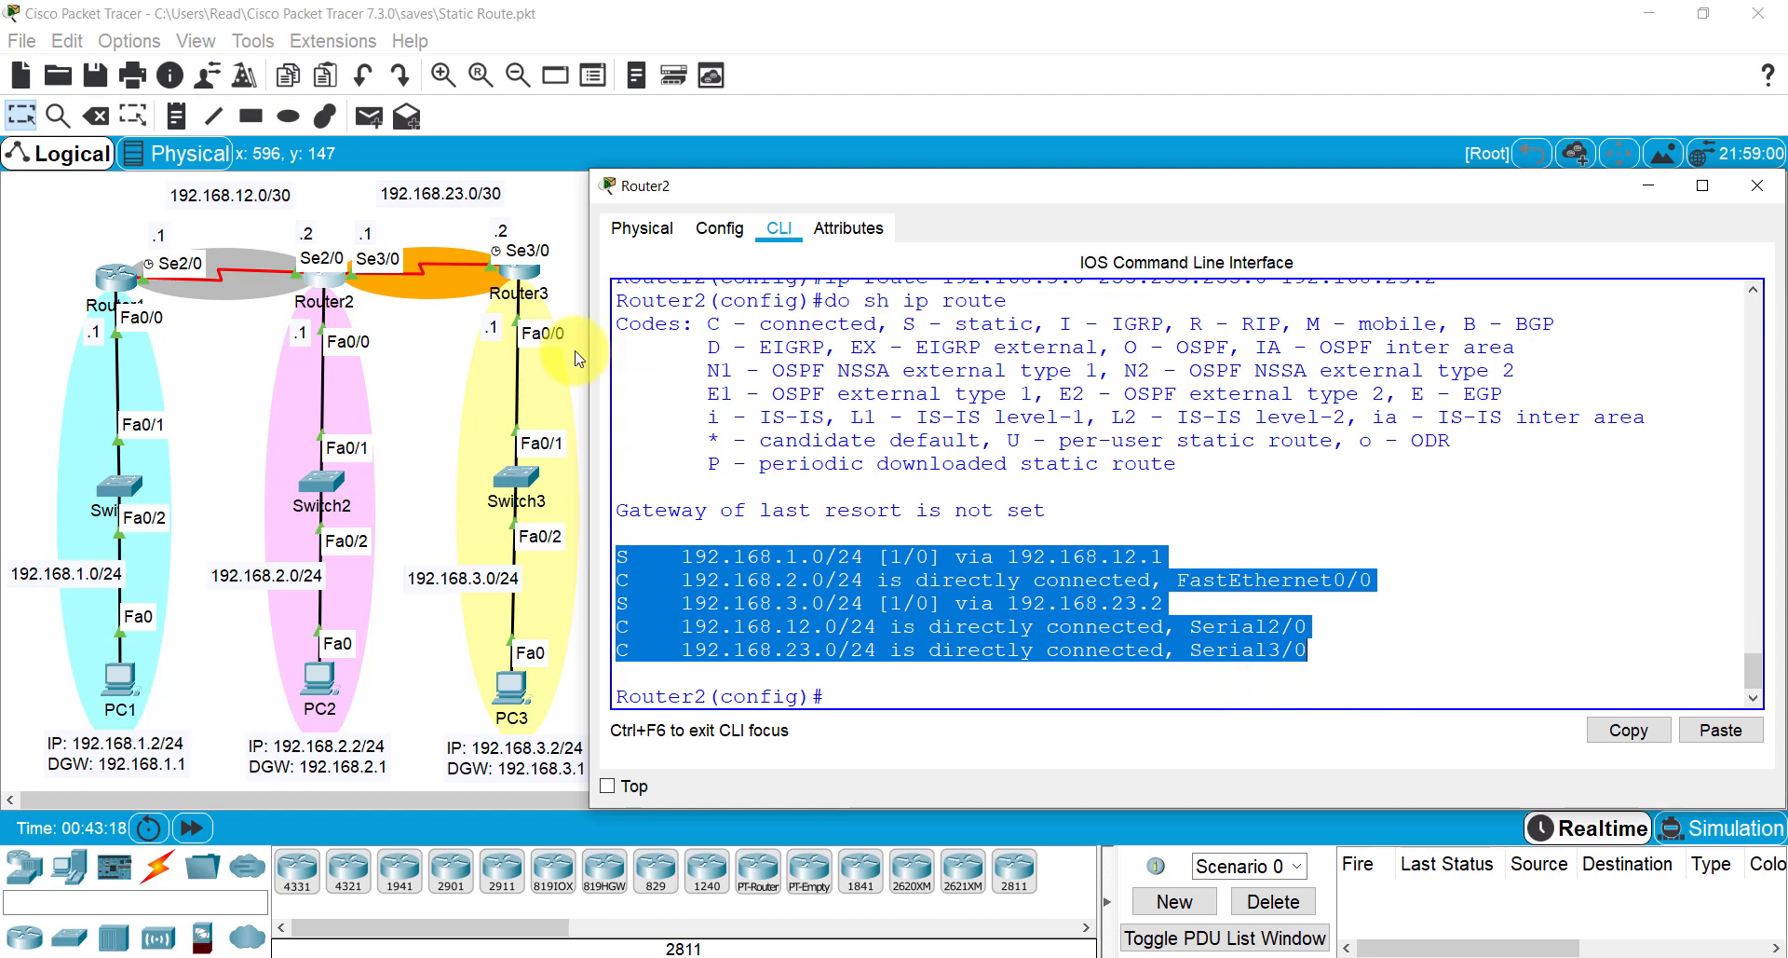
Step: Open Router3's command line and enter privileged EXEC mode with en
click(515, 268)
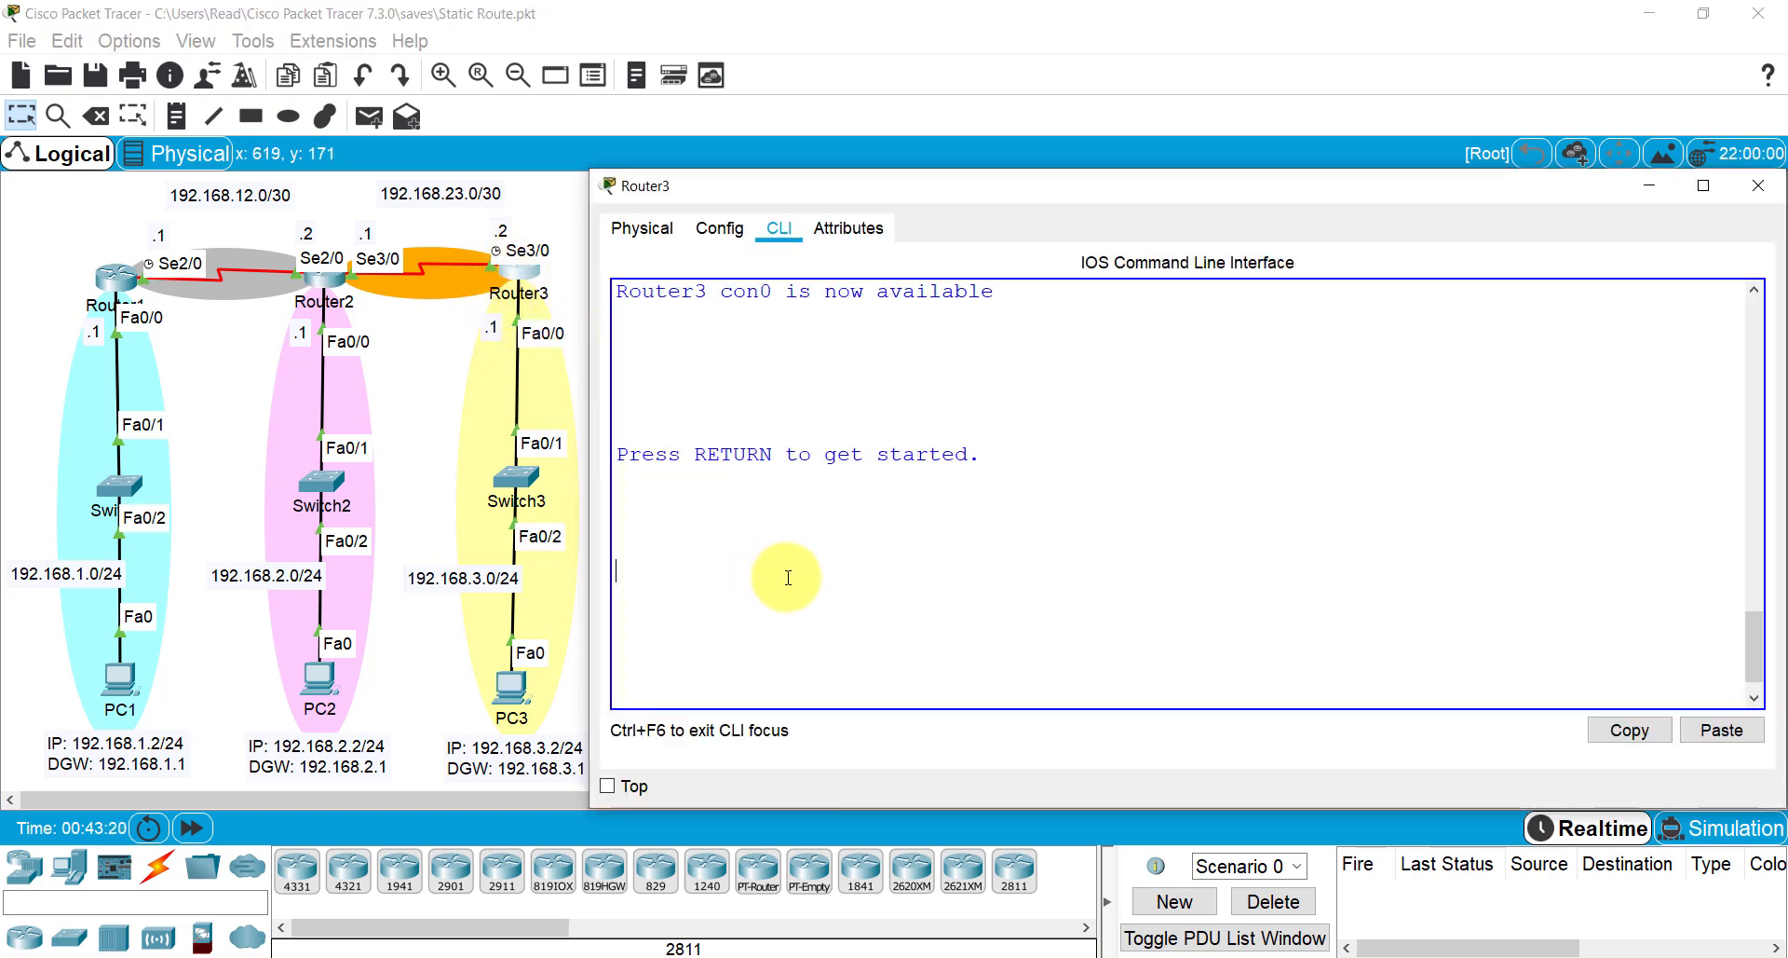
key(Return)
key(Return)
key(Return)
text(en)
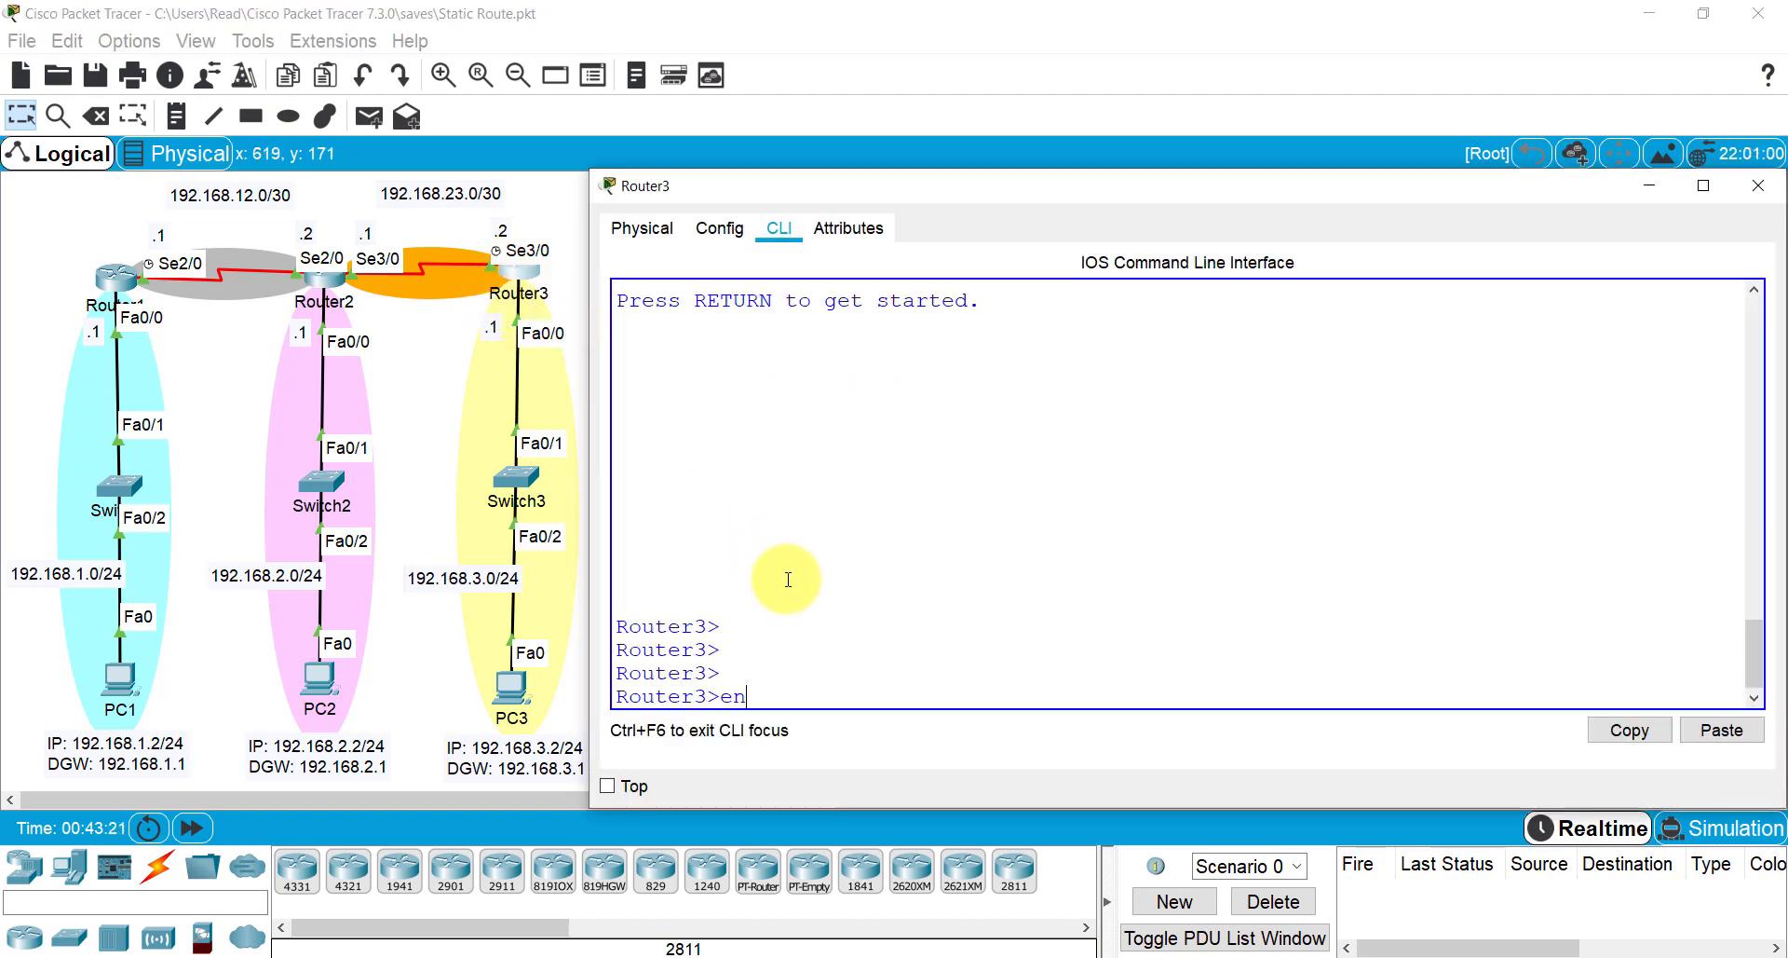
key(Return)
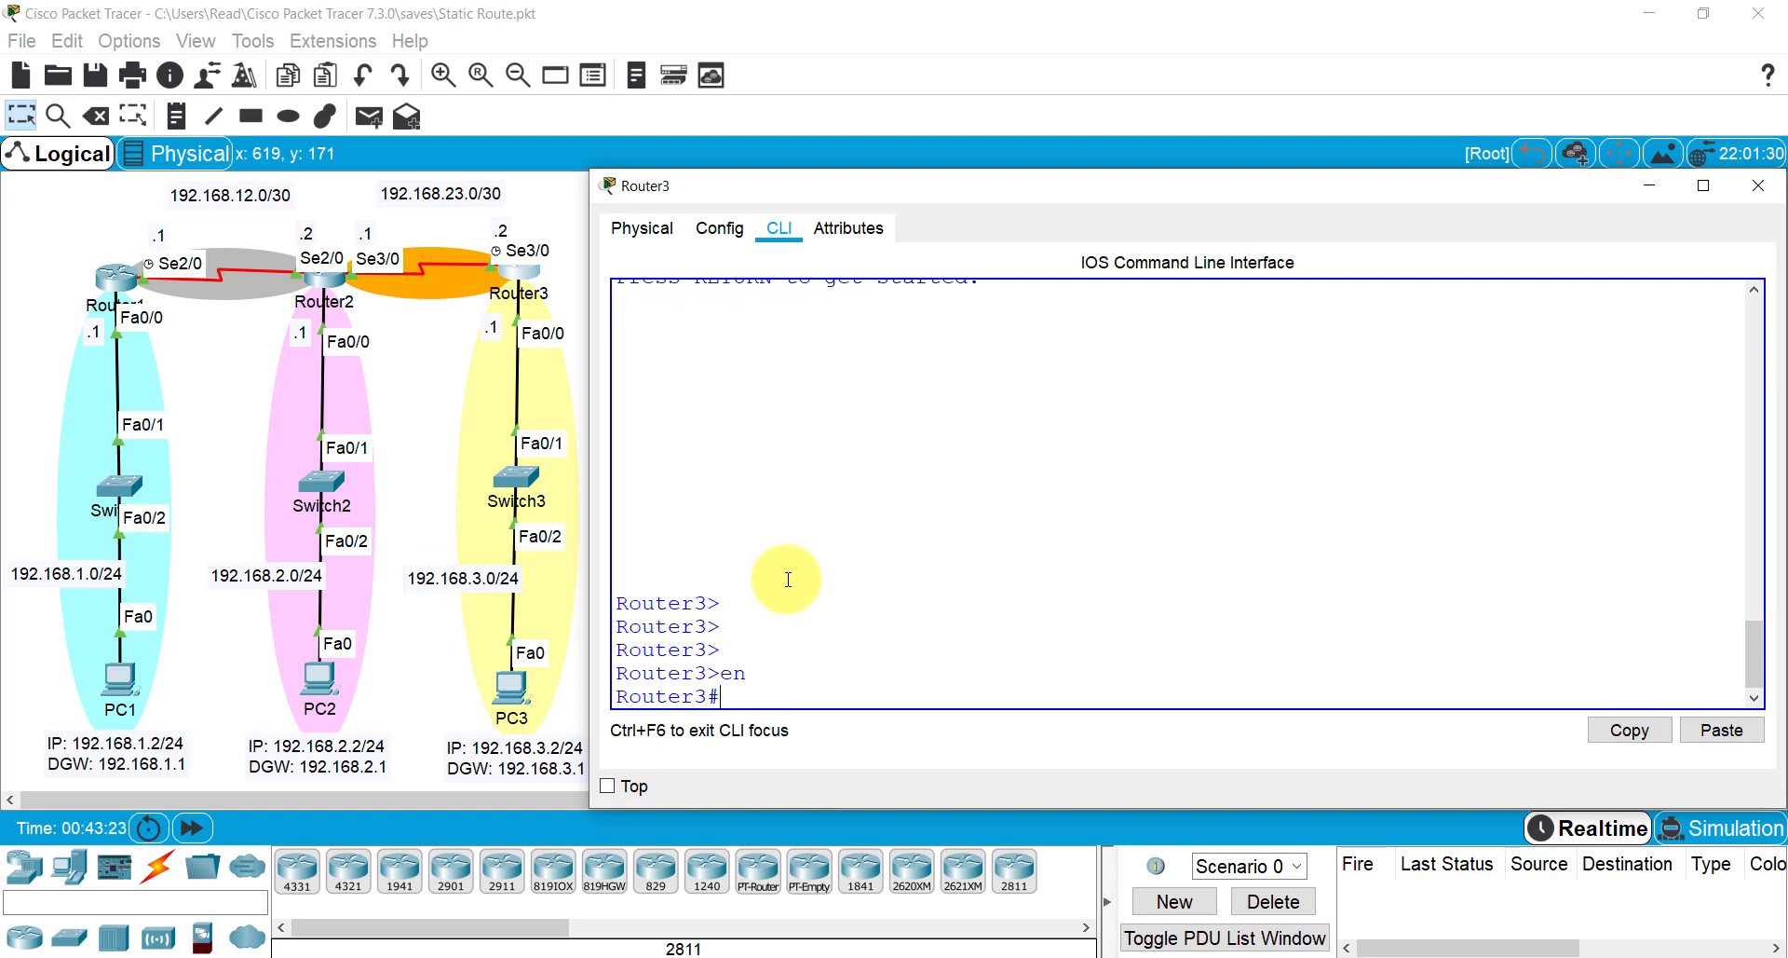
Step: Display Router3's routing table with sh ip route and highlight its directly connected networks
text(sh ip route)
key(Return)
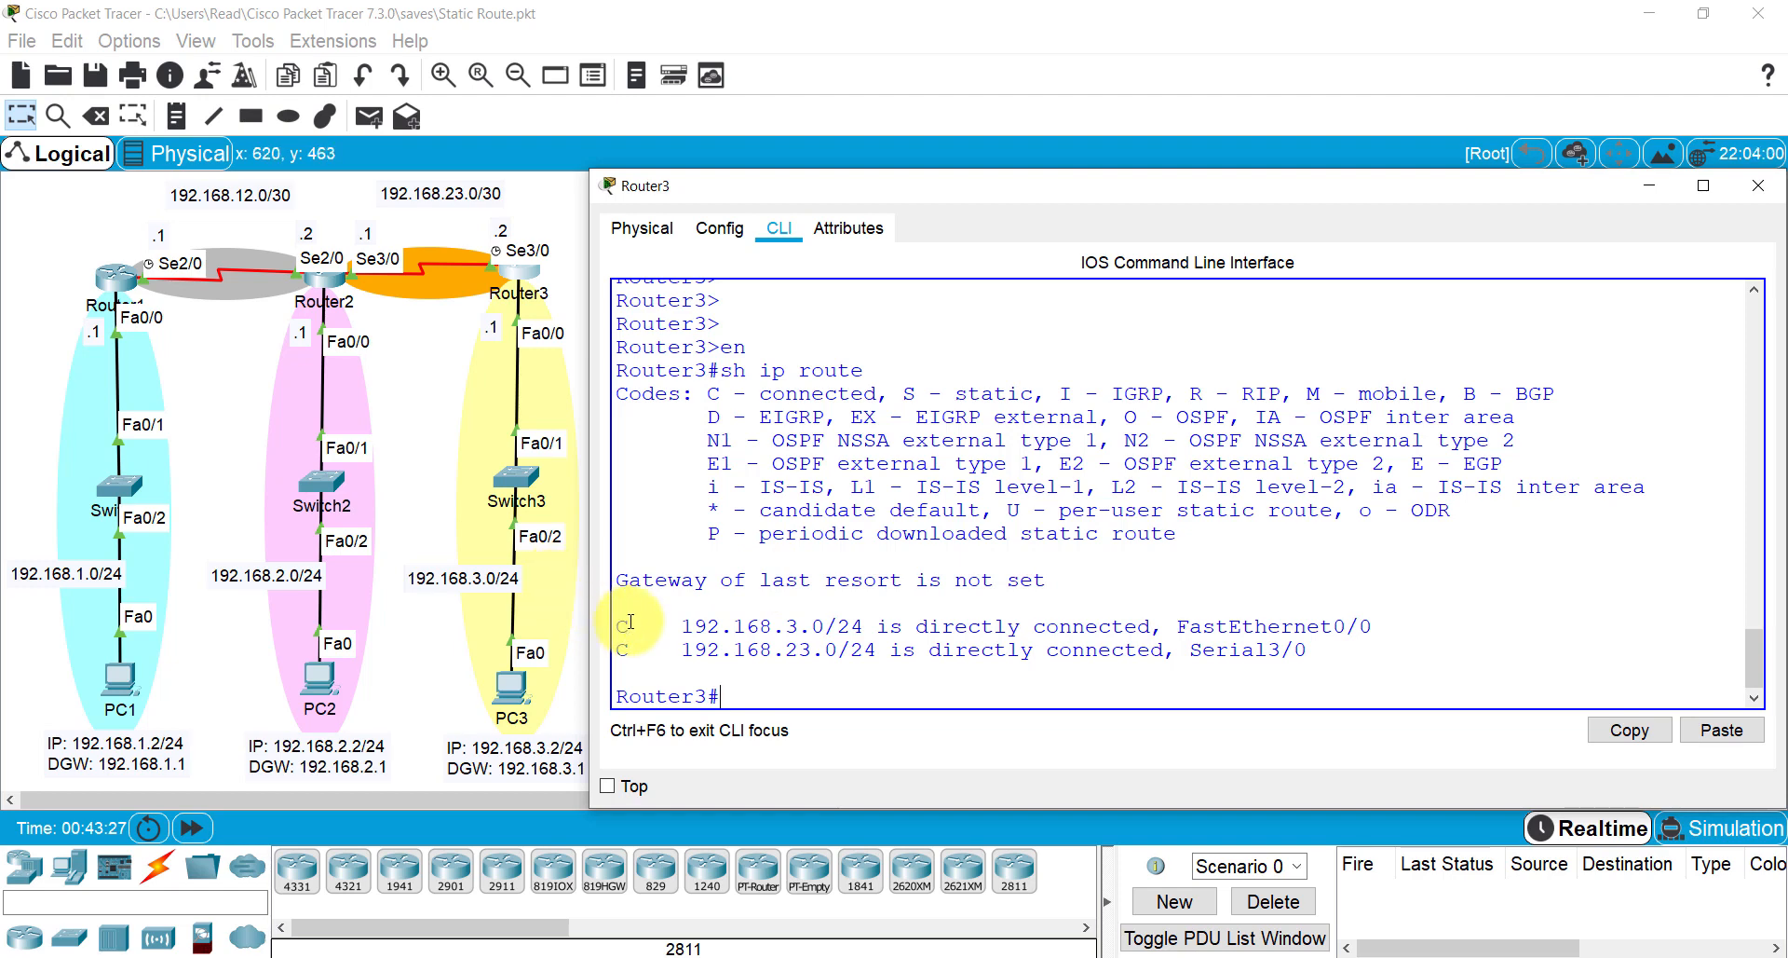
drag(619, 625, 1245, 662)
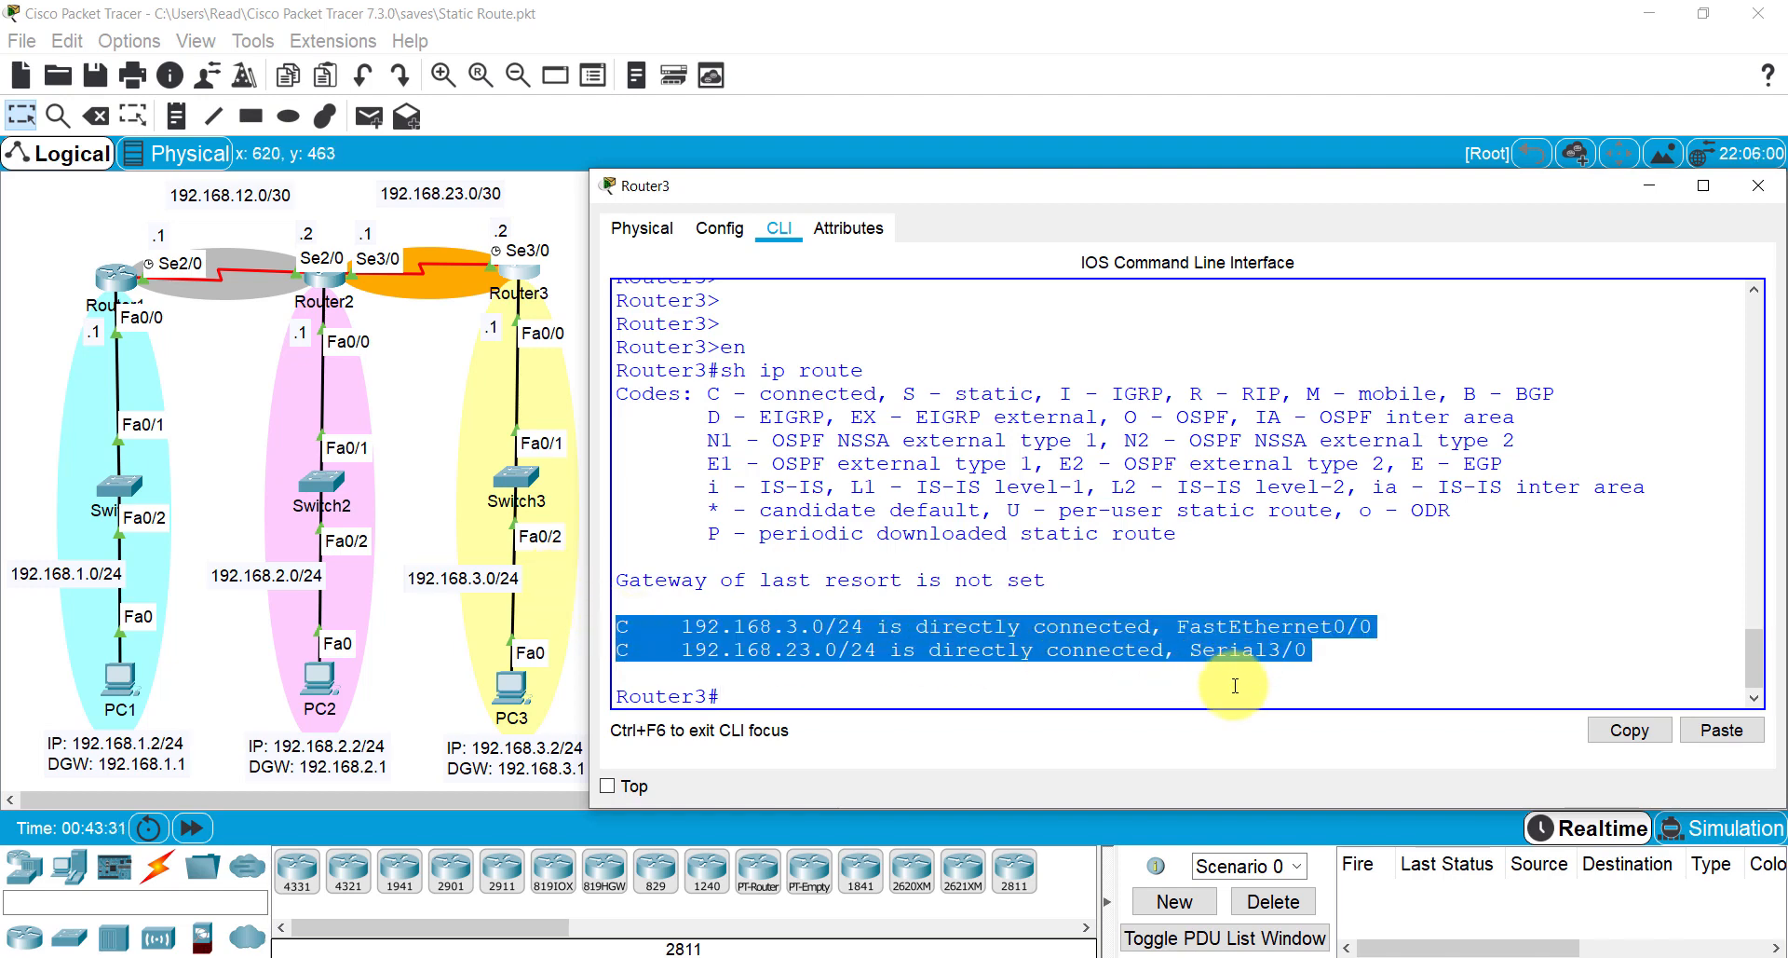
click(1238, 682)
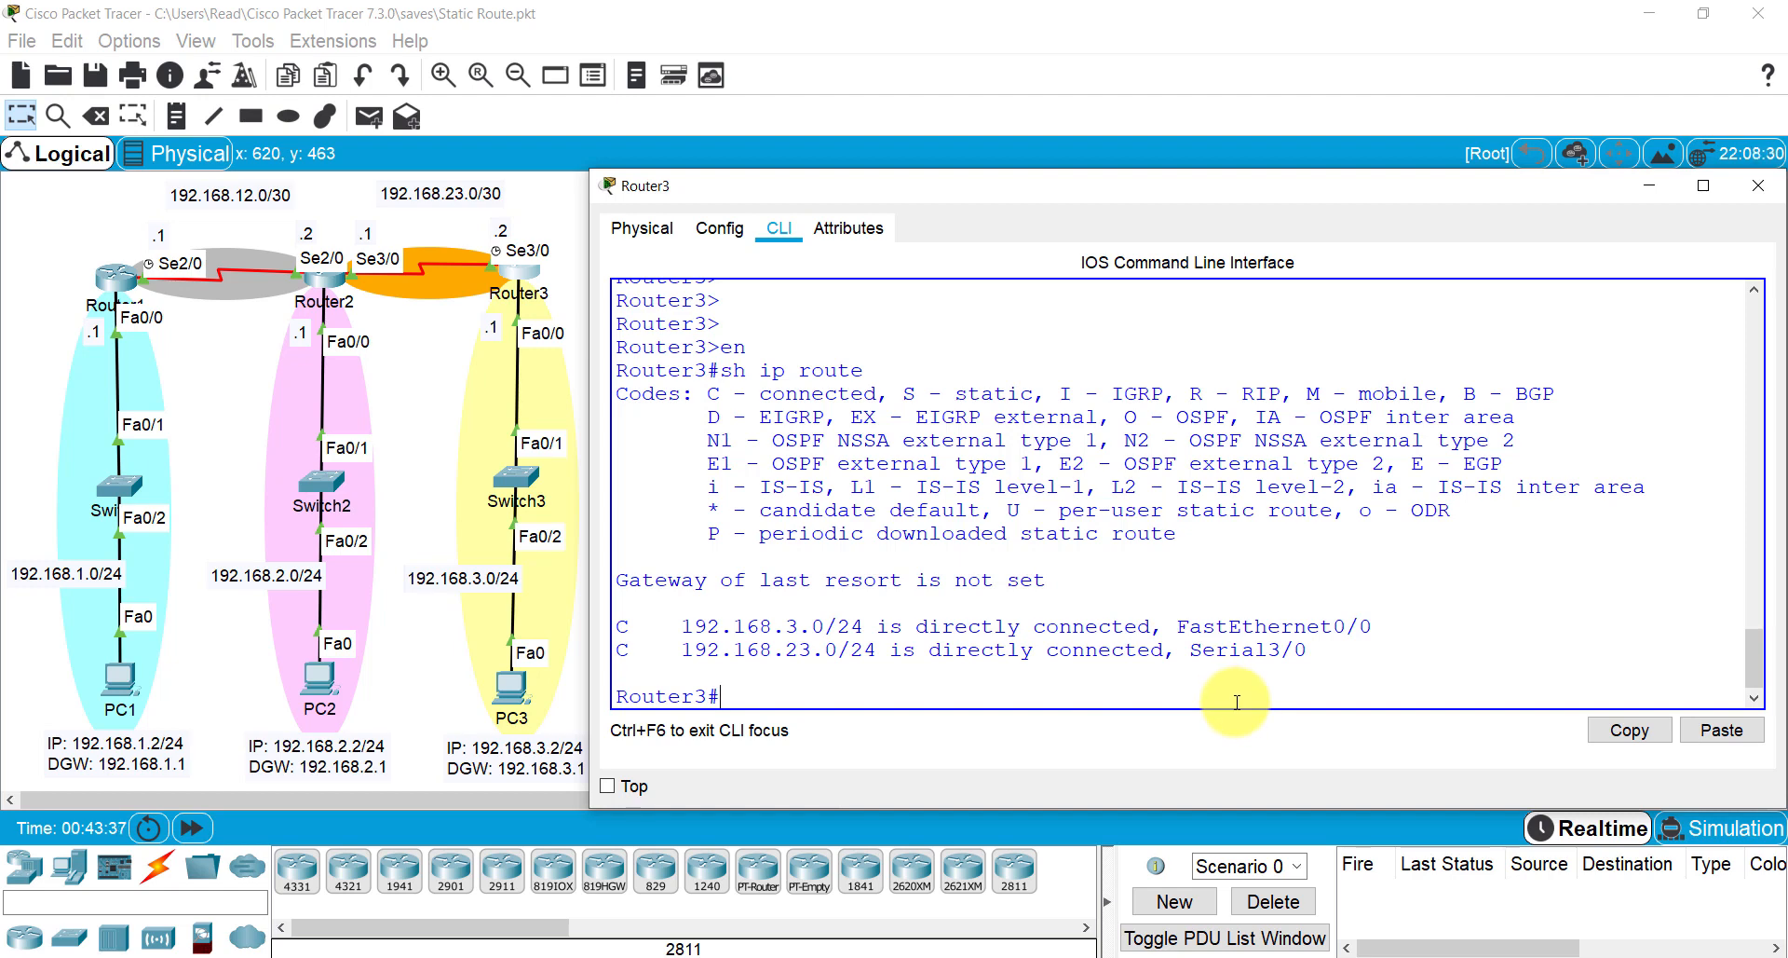
Step: Enter global configuration mode on Router3 and add a static route to 192.168.1.0 with mask 255.255.255.0 and next hop 192.168.23.1
text(conf t)
key(Return)
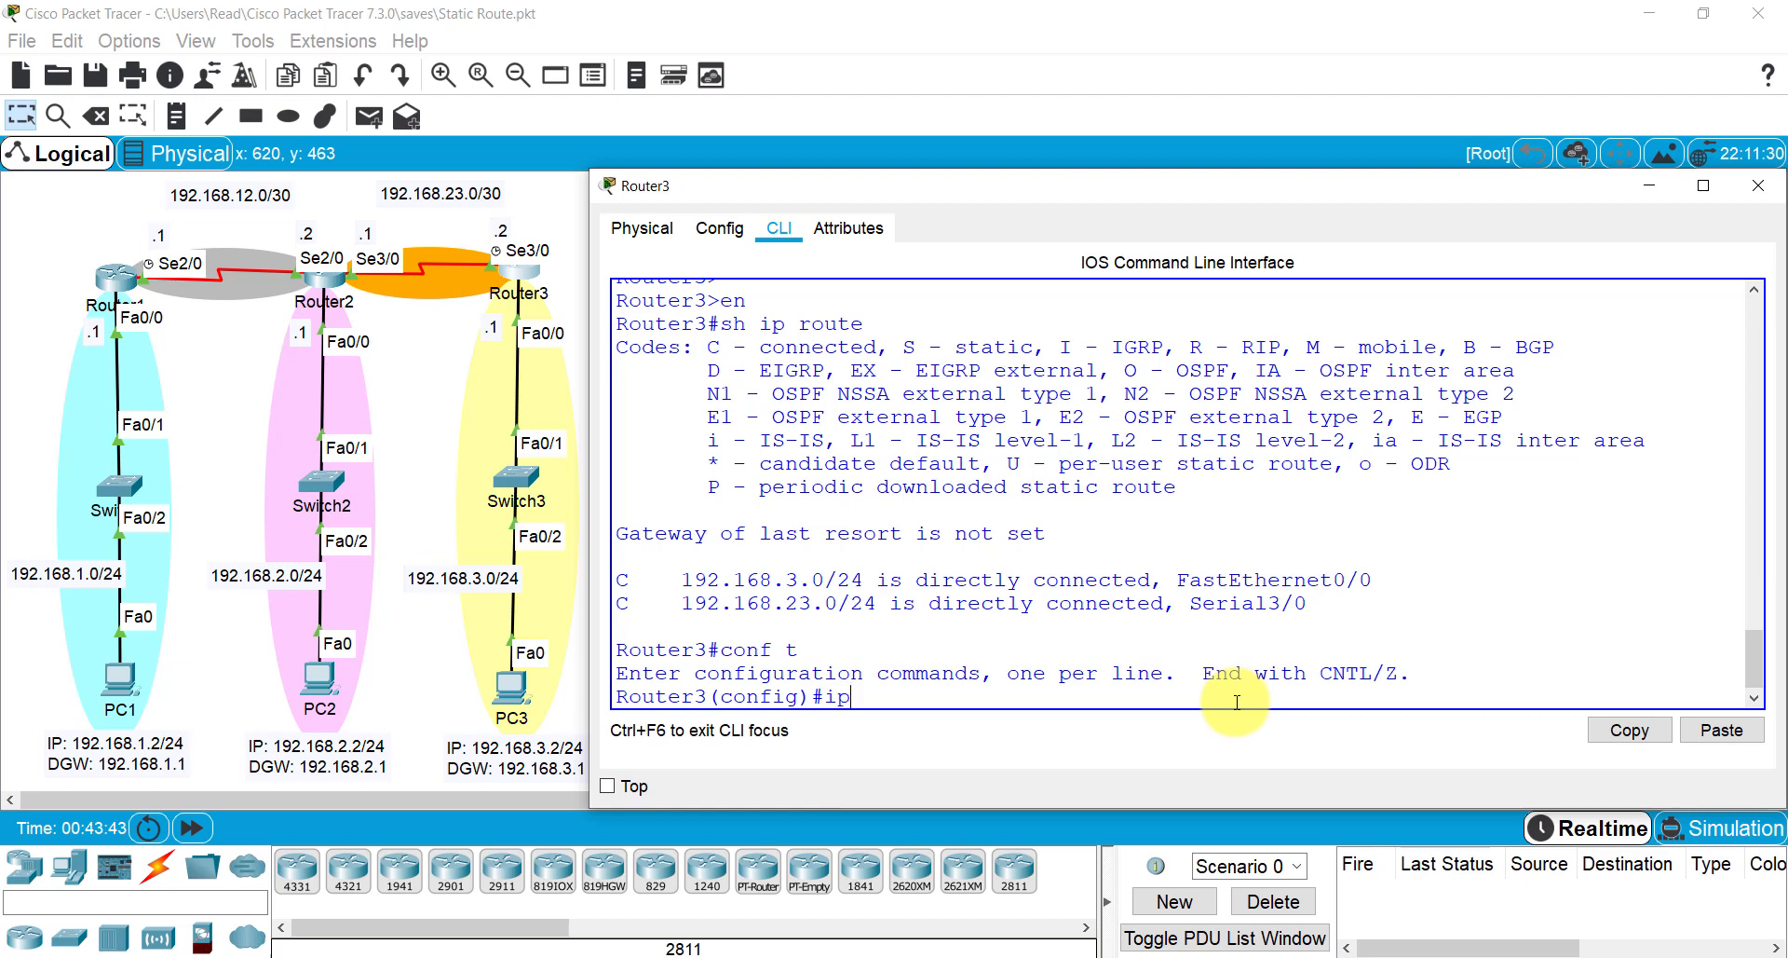
text(ip route 192)
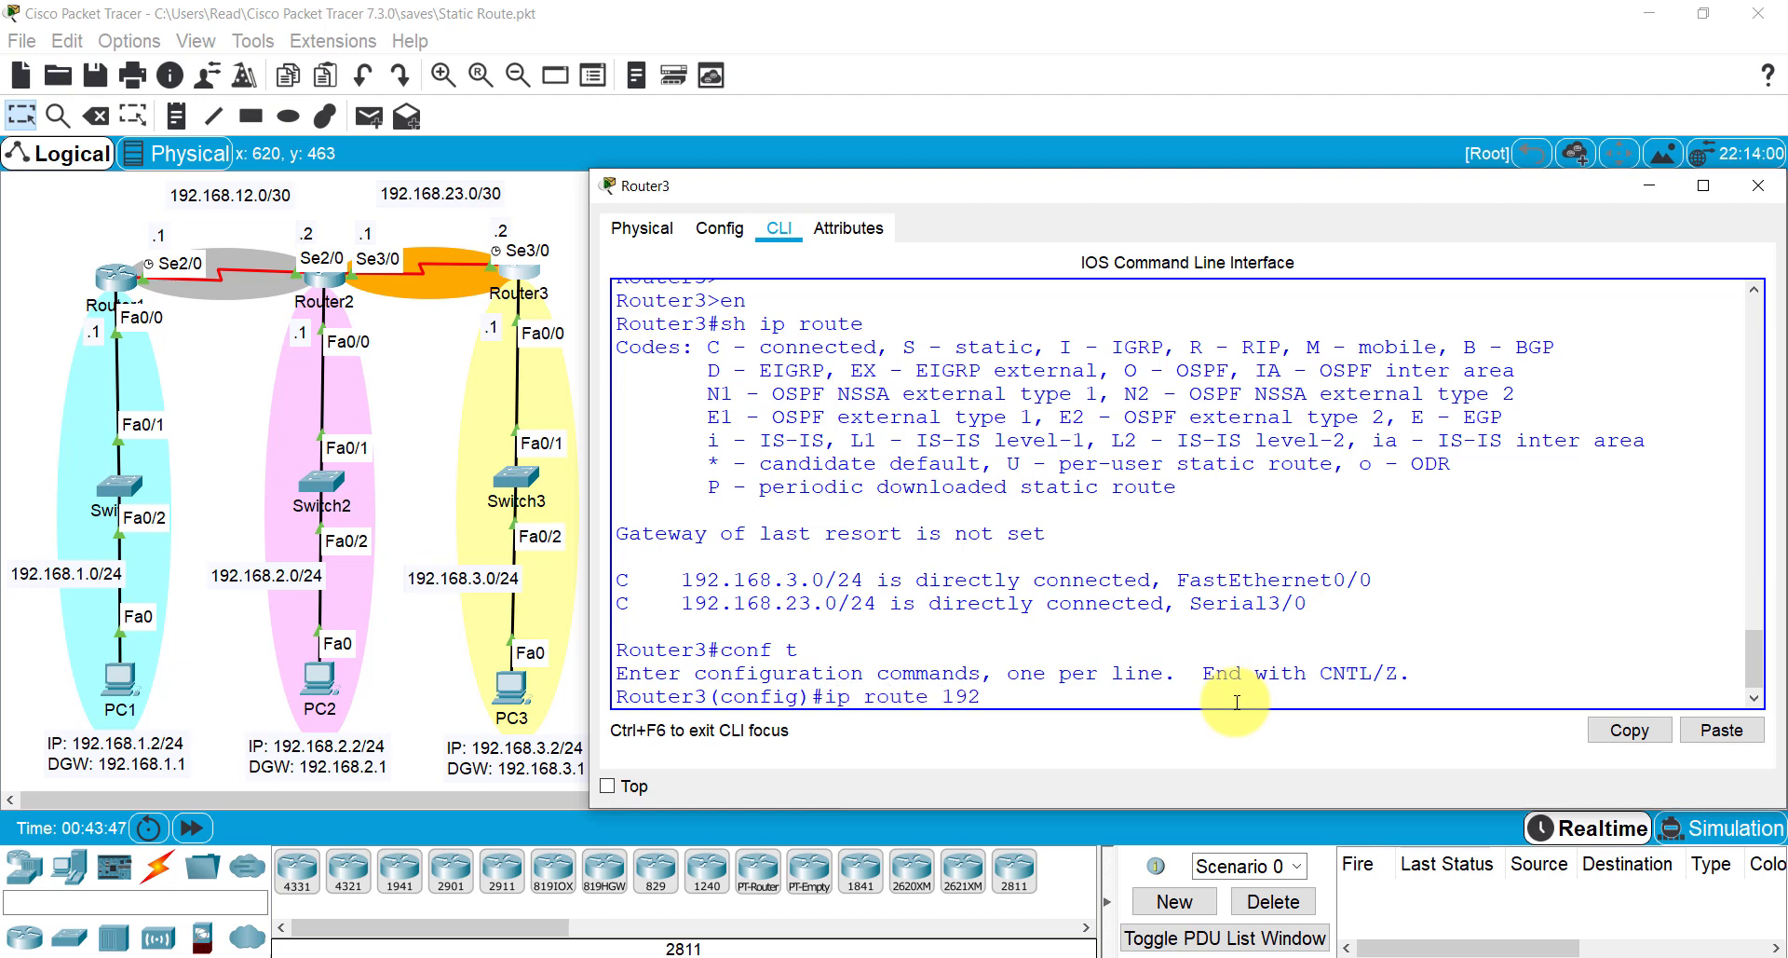
text(.168.1.0 255.255.255.)
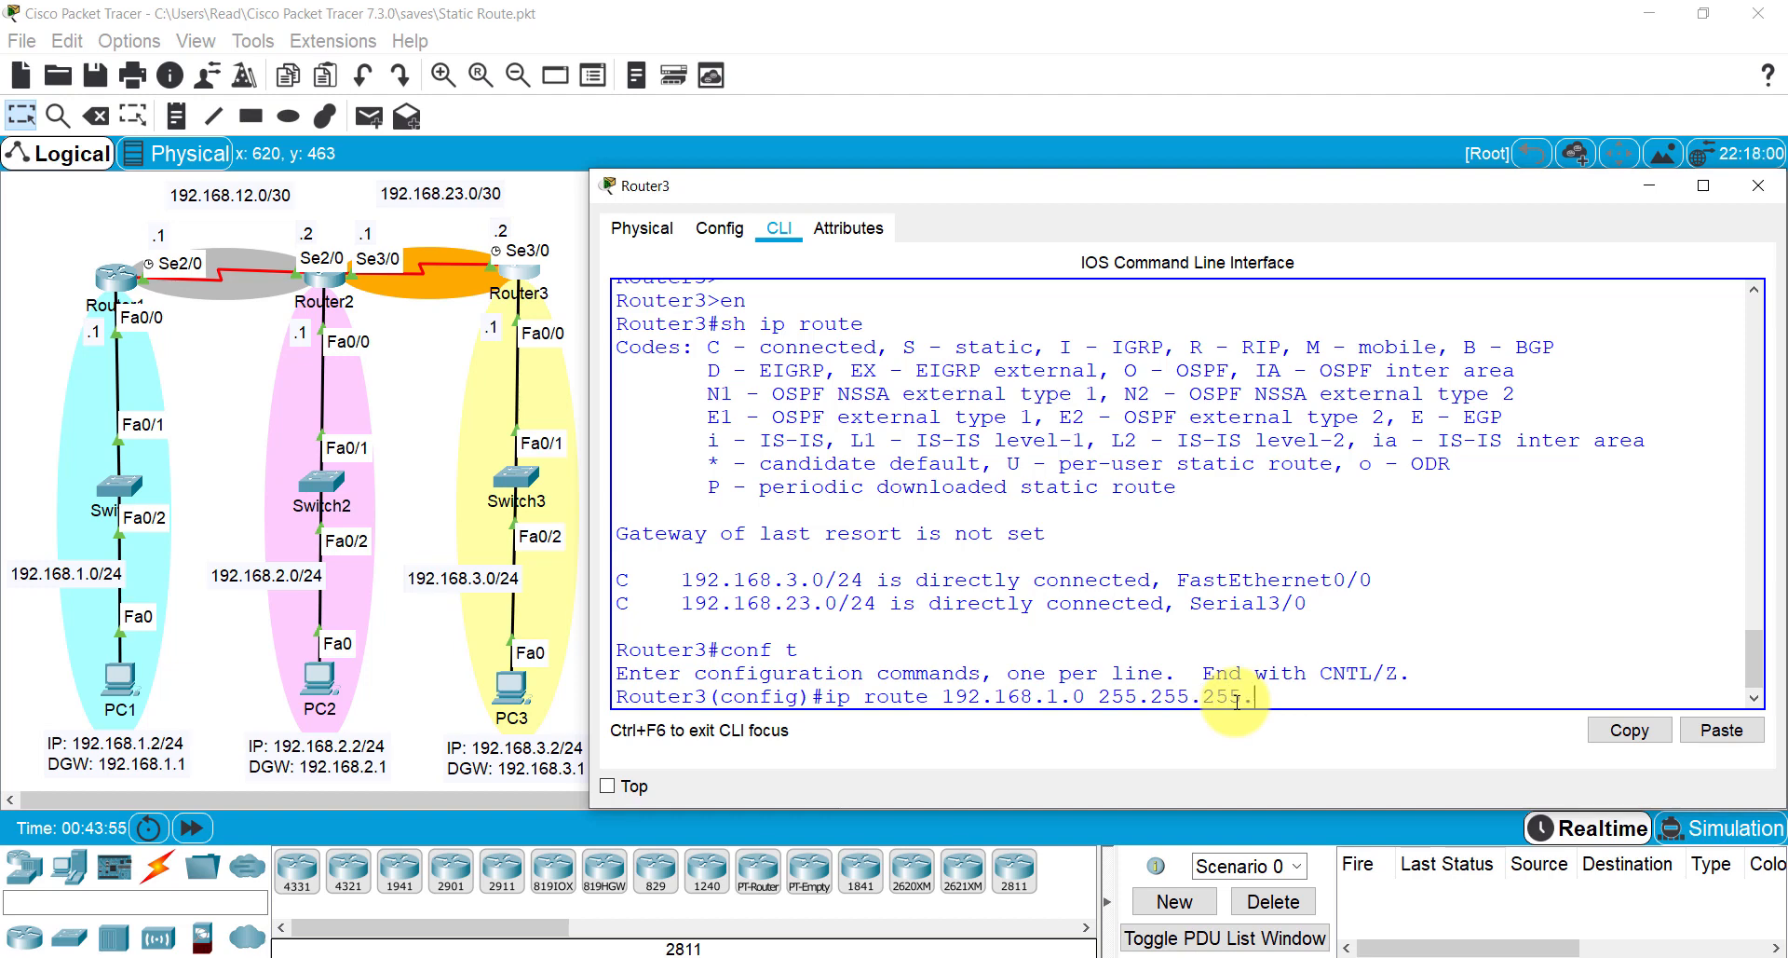
text(0 19)
text(2.168.23.1)
key(Return)
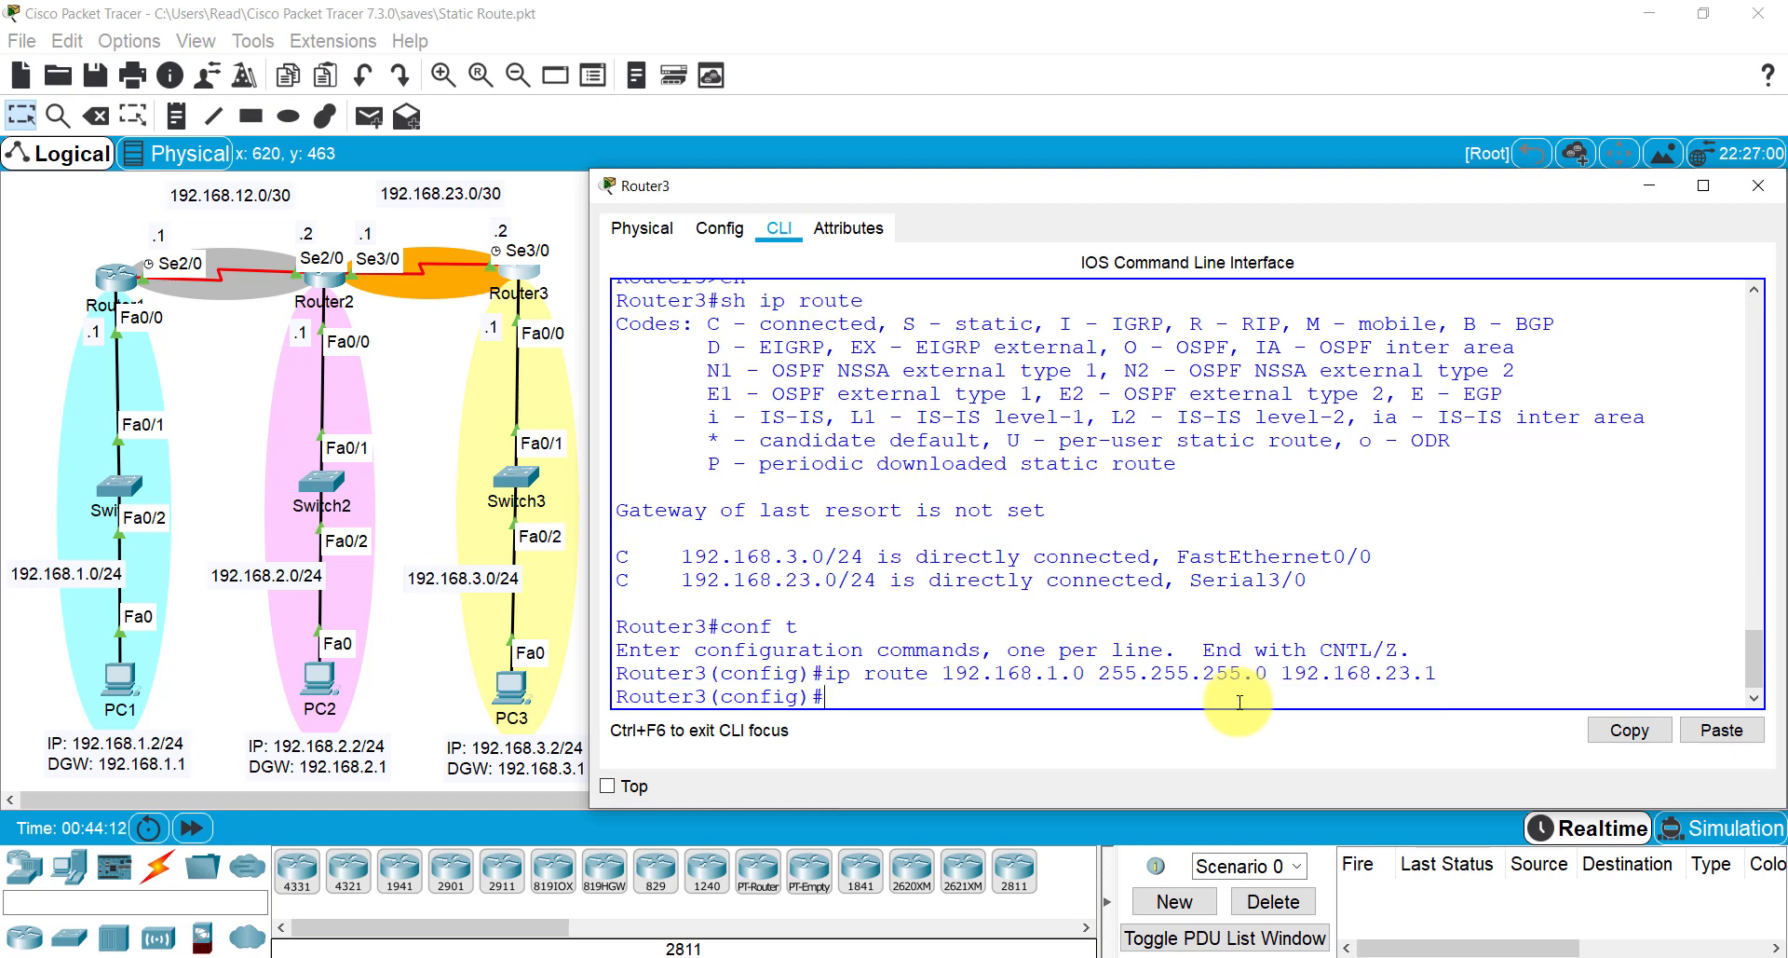
Step: Add a static route on Router3 to 192.168.2.0 with mask 255.255.255.0 and next hop 192.168.23.1
text(ip route 192.168.2.0 )
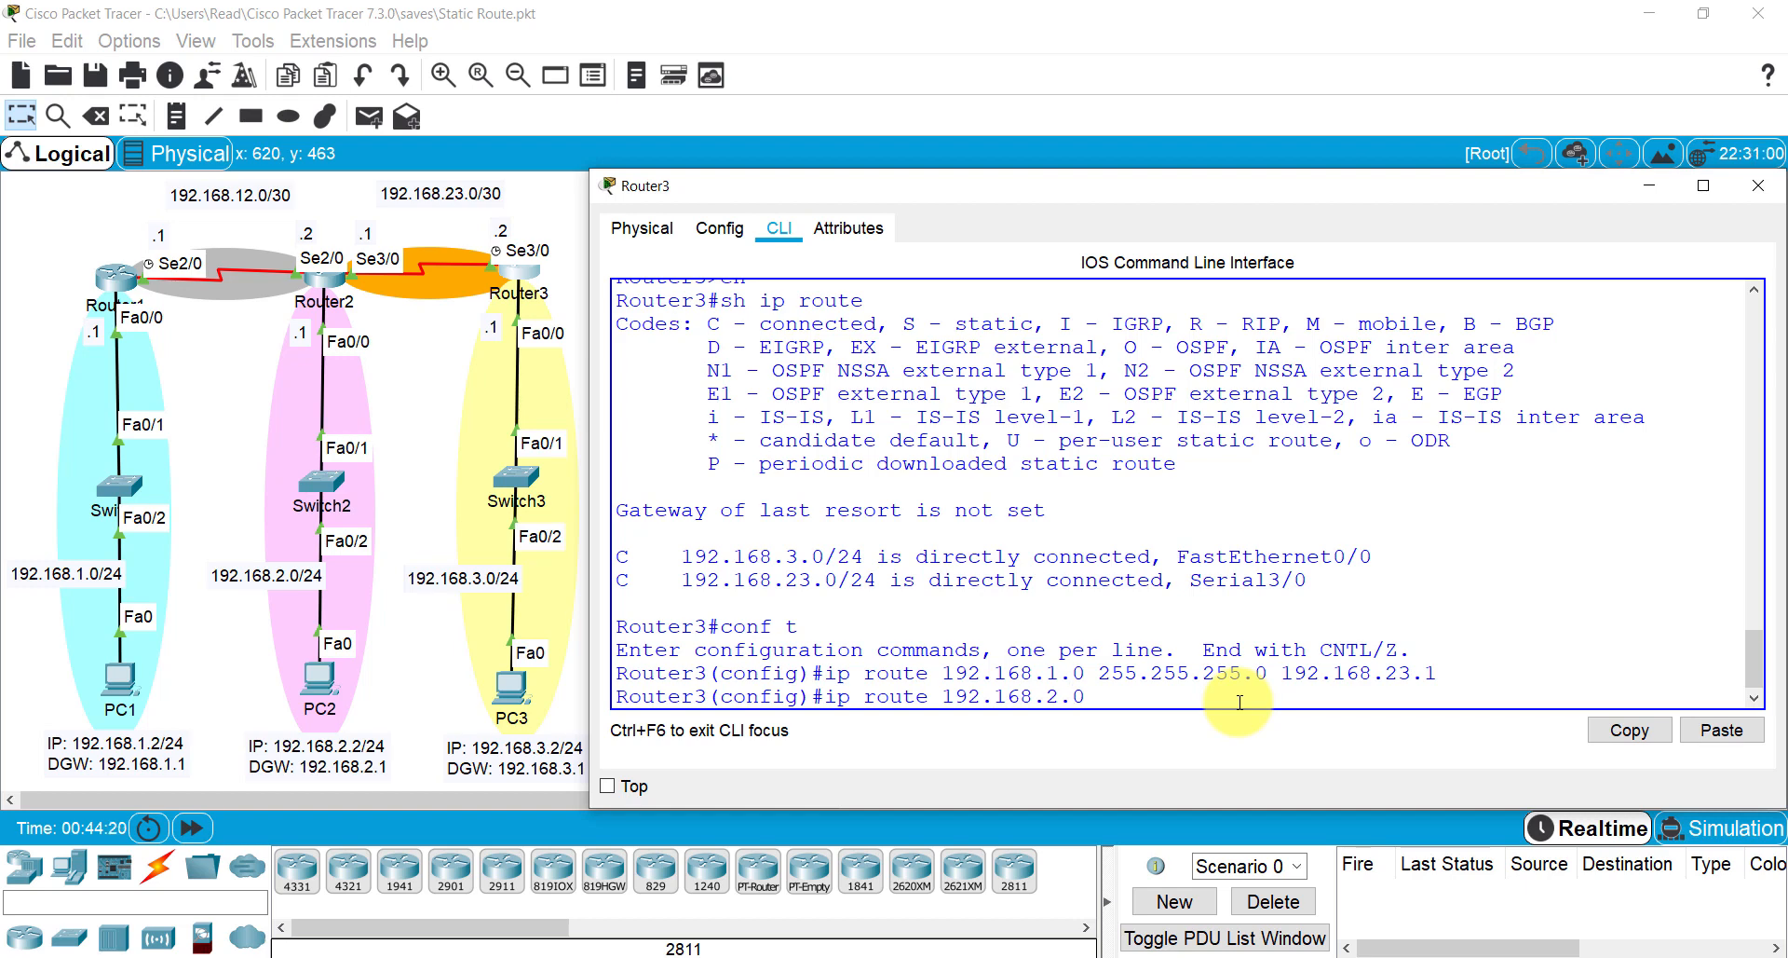
text(255.255.255.0 192.168.23)
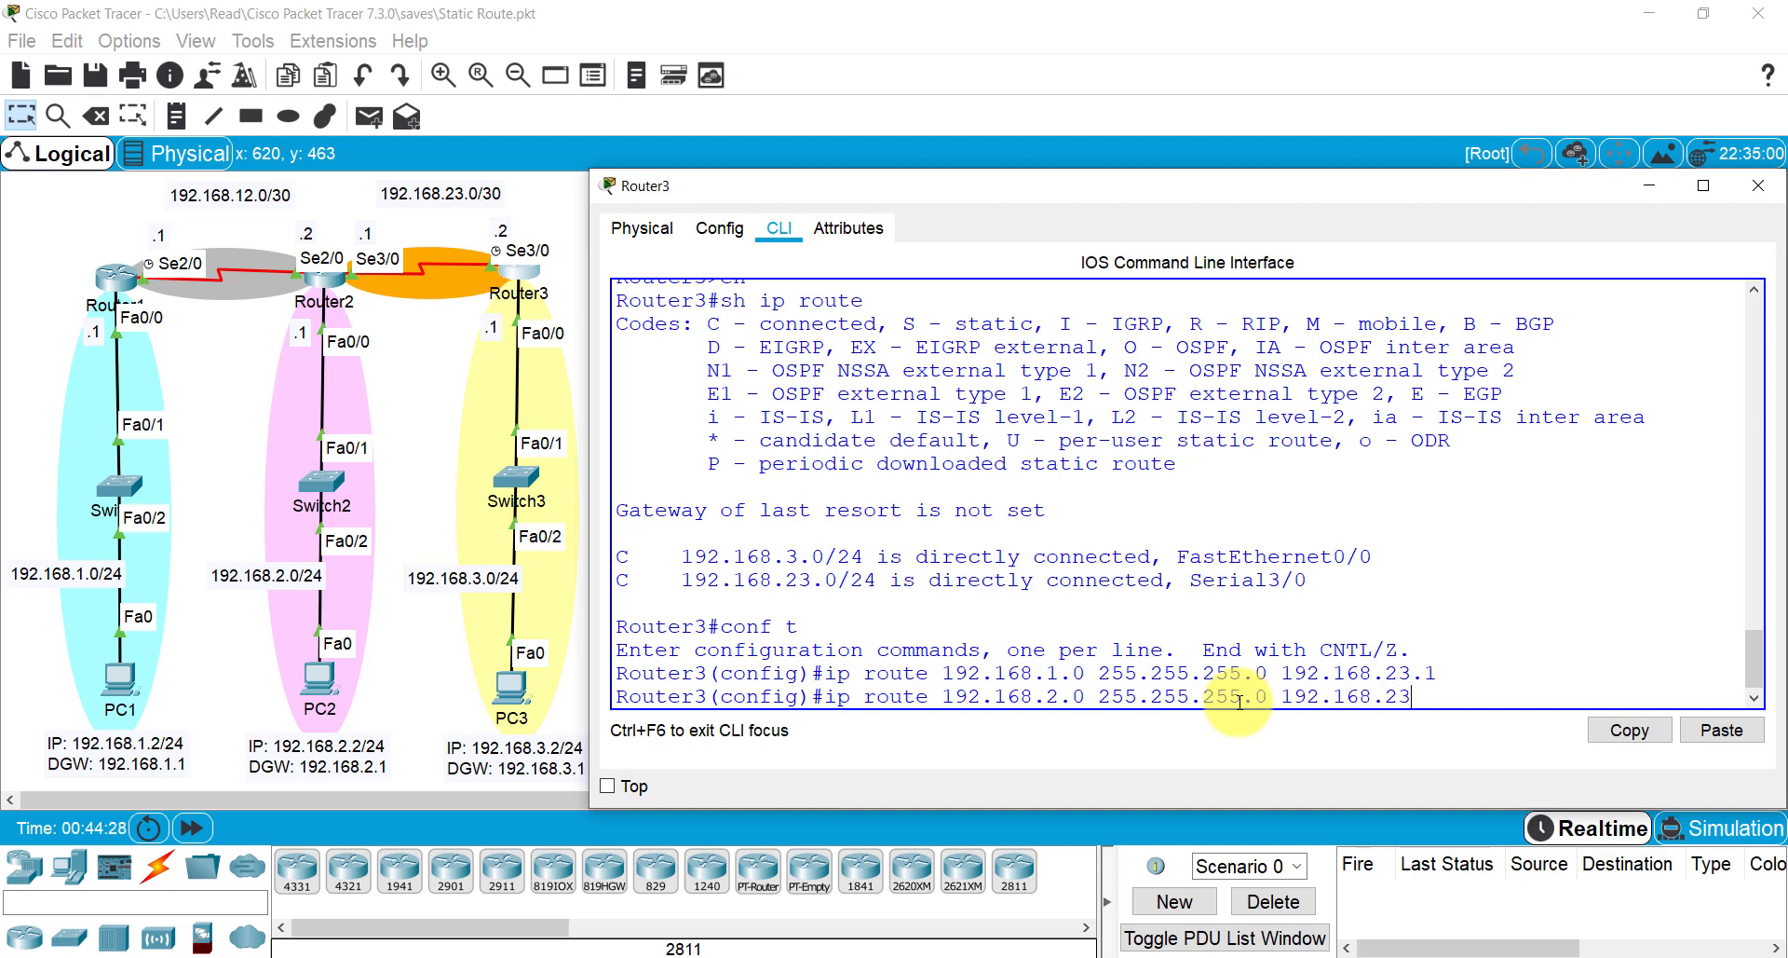
text(.1)
key(Return)
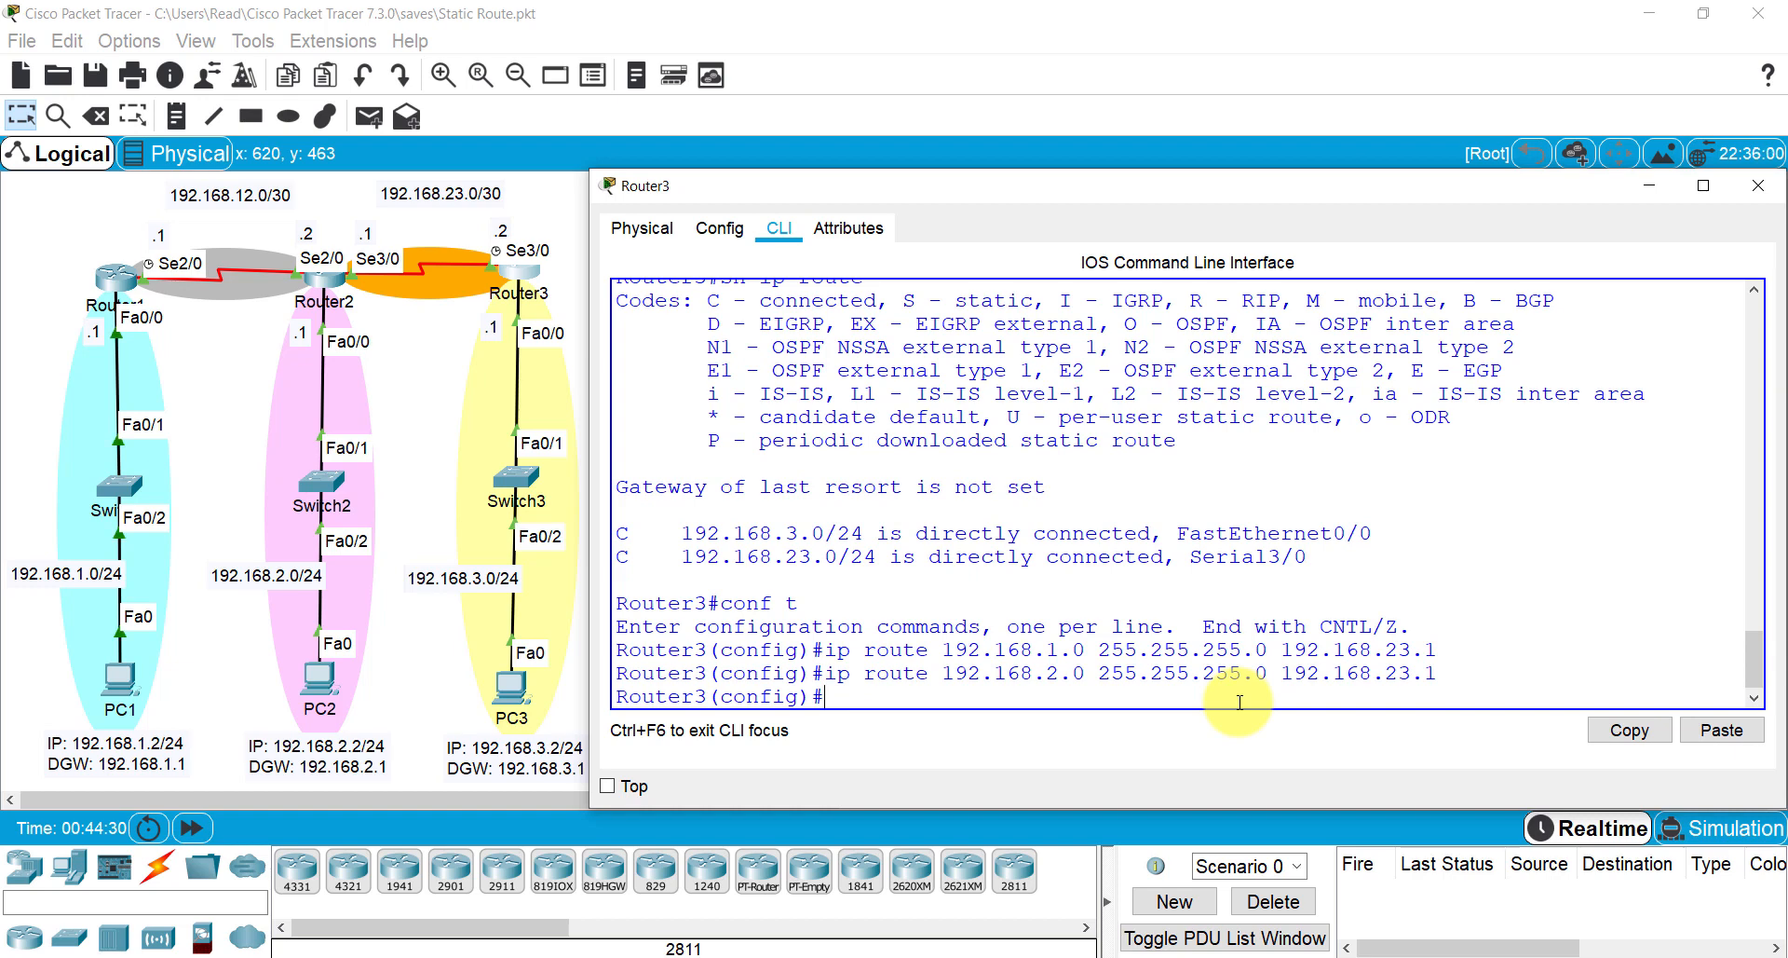
Step: Add a static route on Router3 to 192.168.12.0 with mask 255.255.255.252 and next hop 192.168.23.1
text(ip route 192)
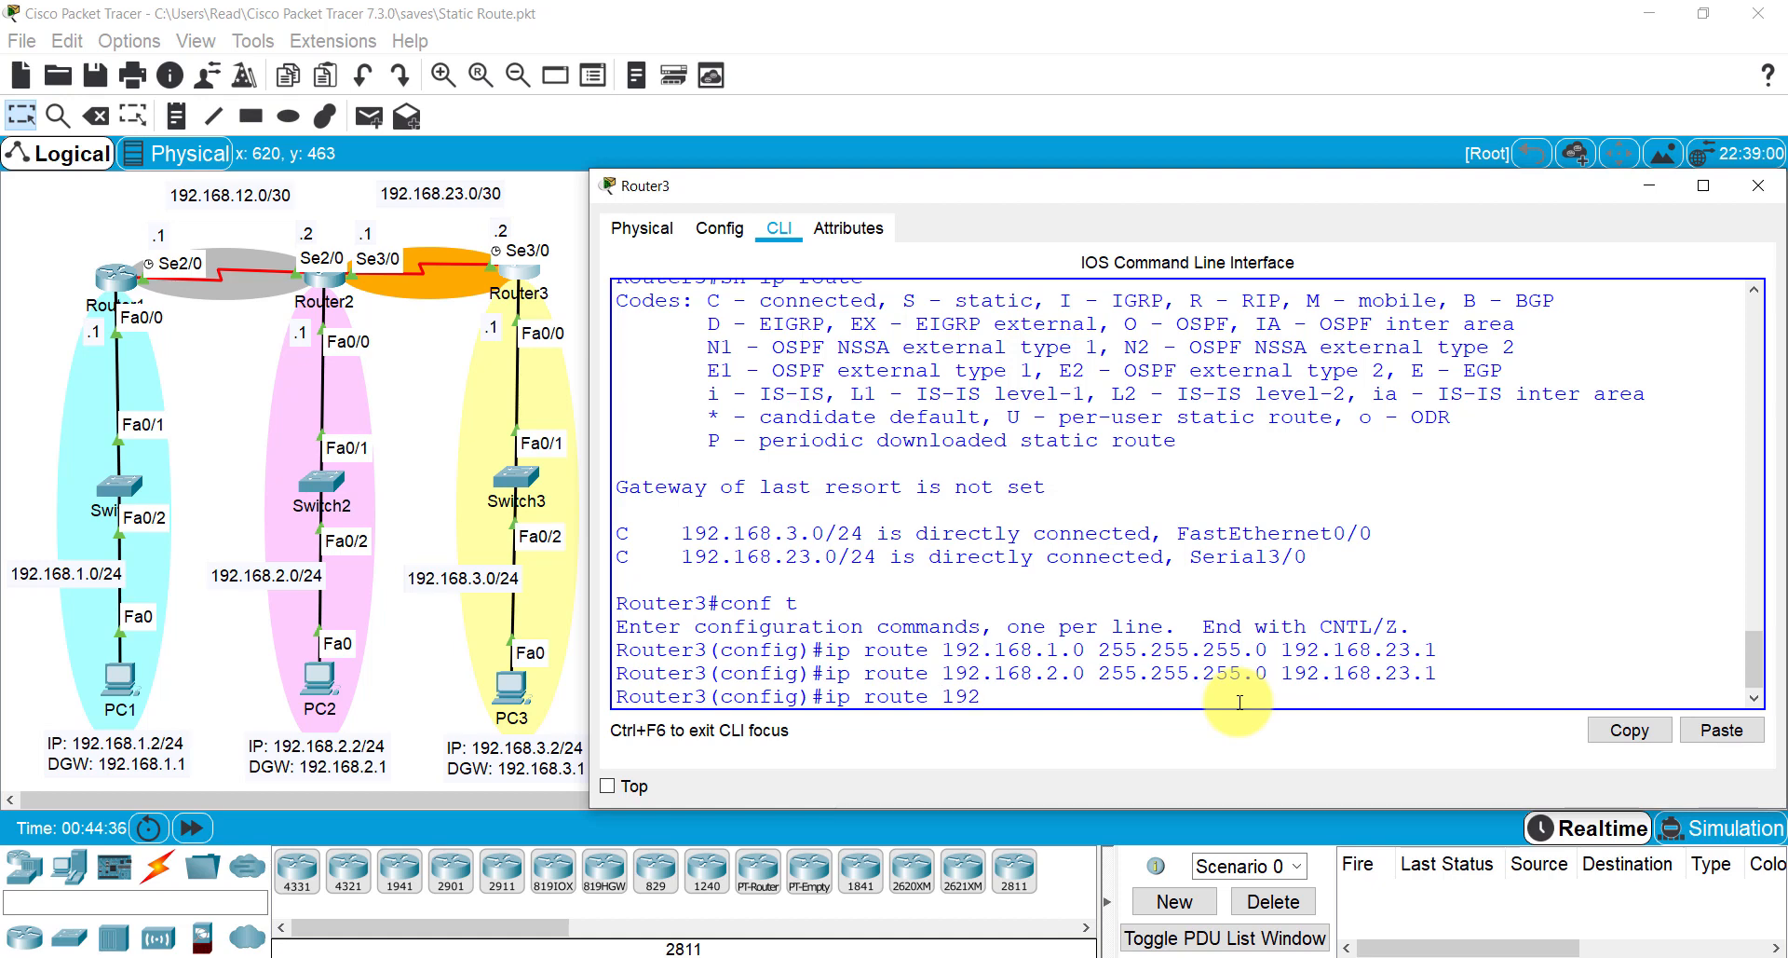
text(.168.12.0 255.255.255.)
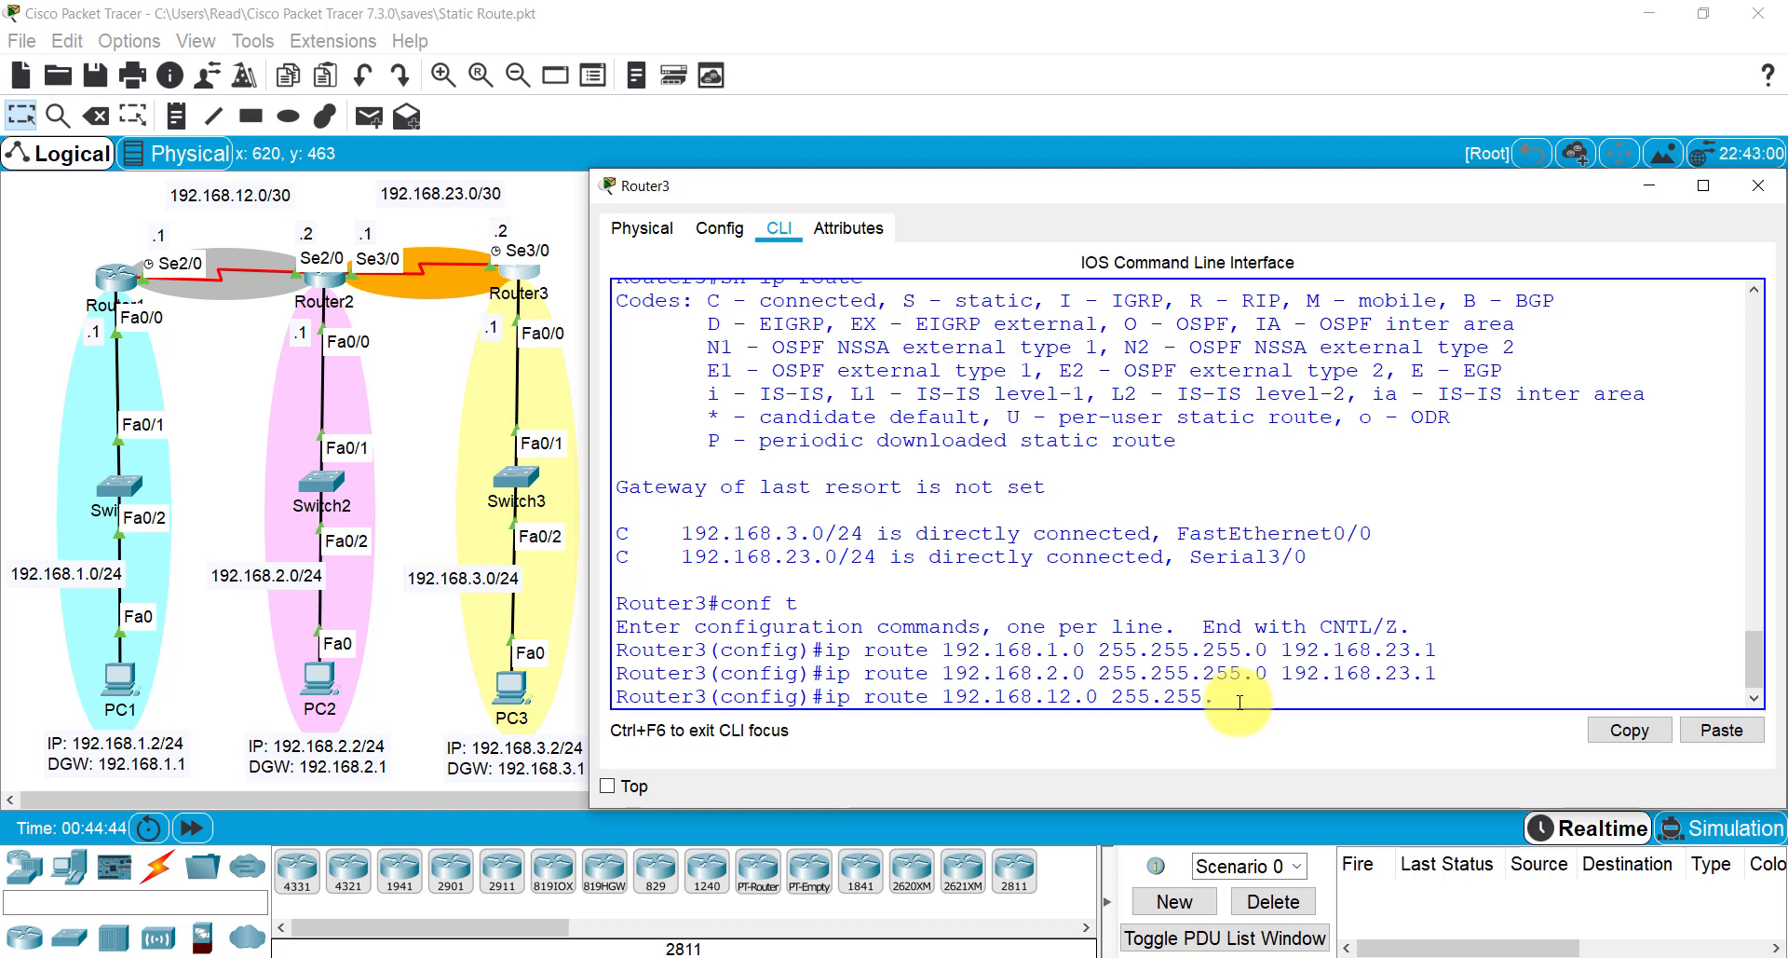
text(252 192.168.23.1)
key(Return)
Step: Display Router3's routing table from configuration mode with do sh ip route and highlight its route entries
text(d)
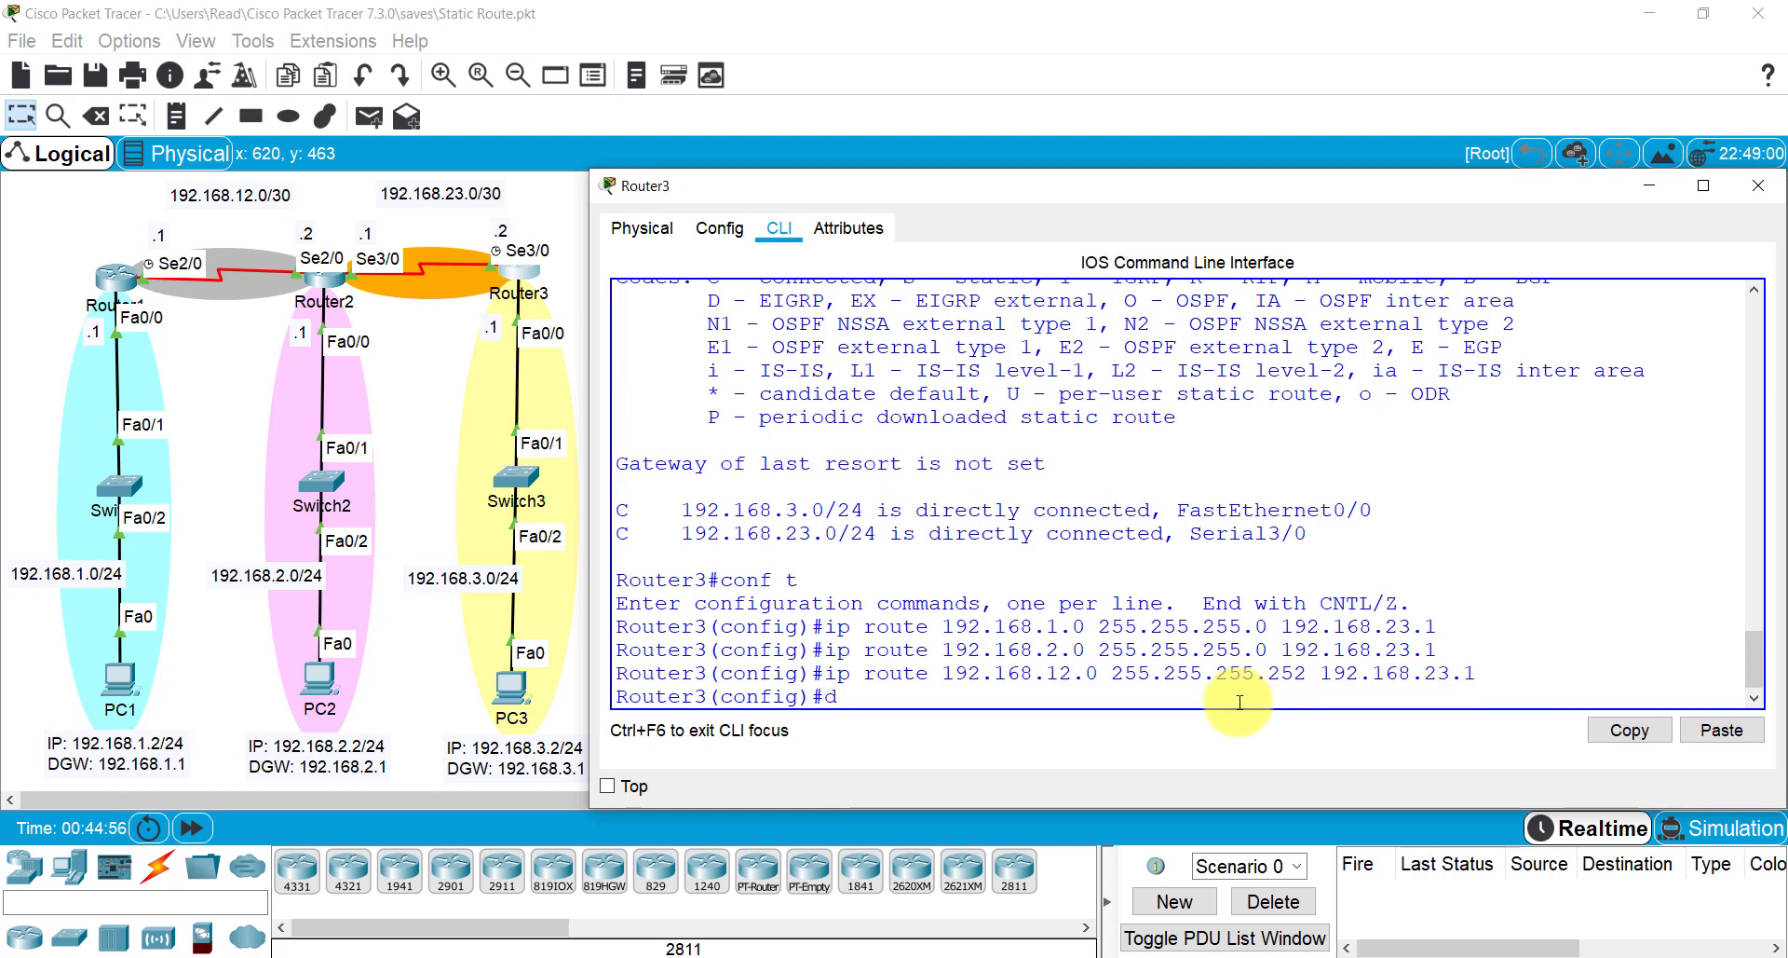
text(o sh ip route)
key(Return)
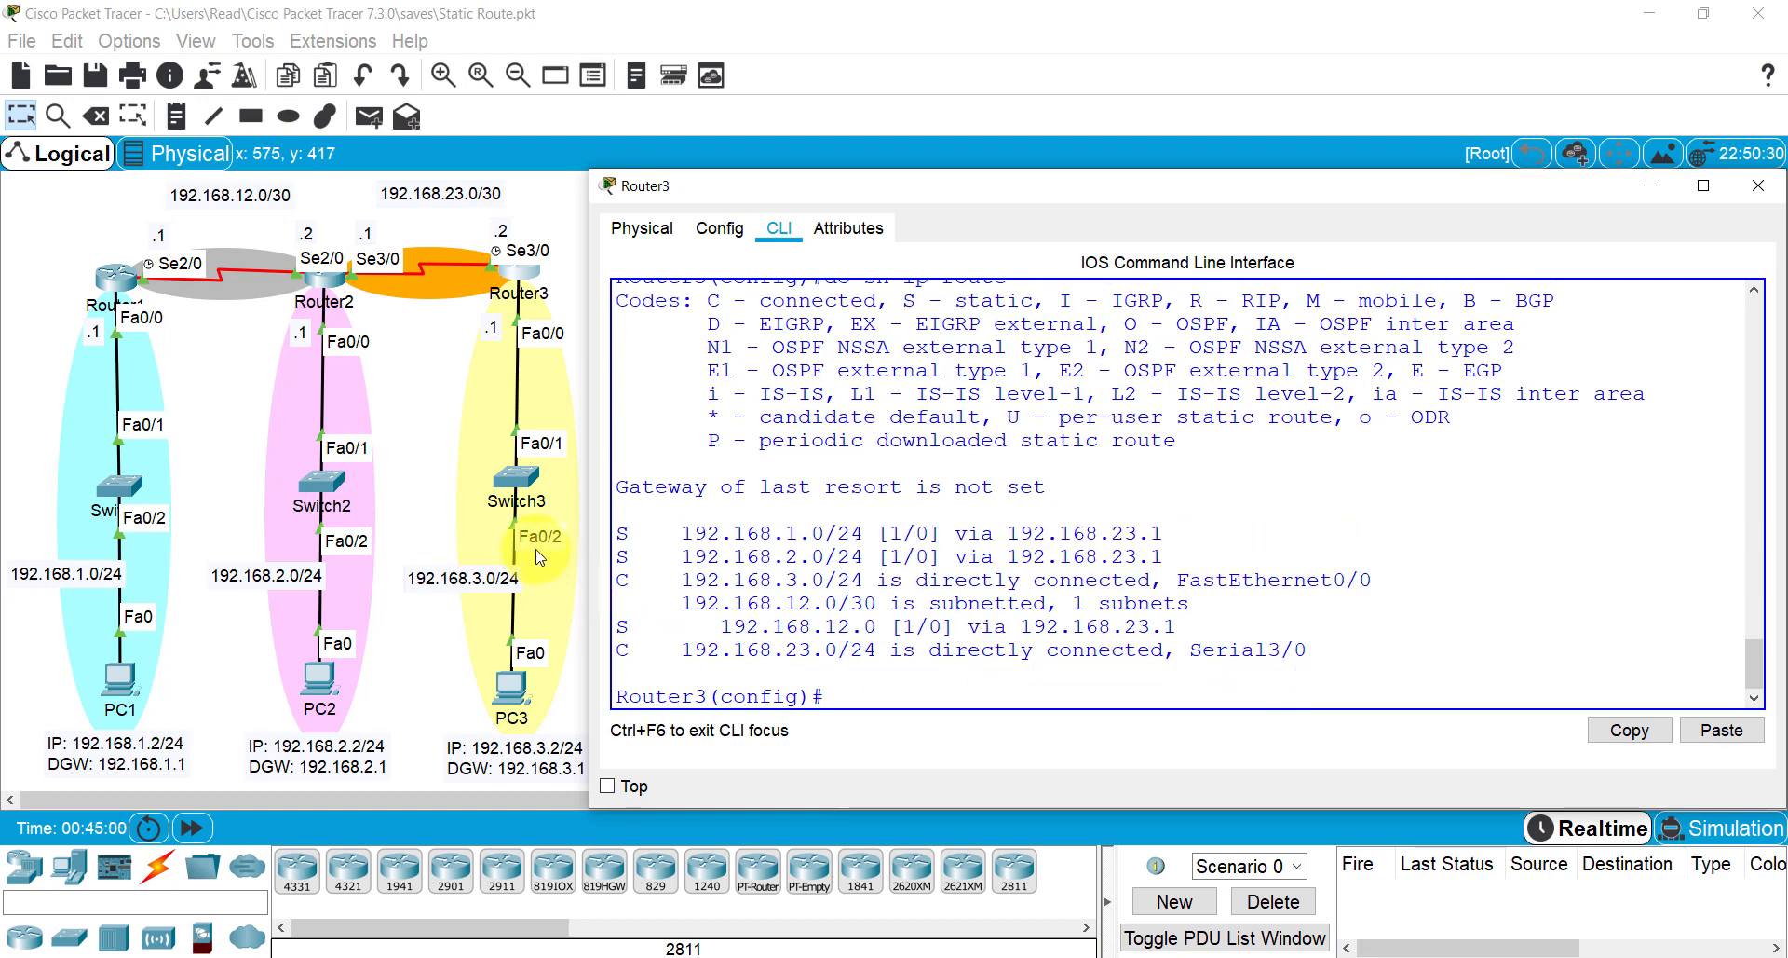
drag(617, 529, 984, 666)
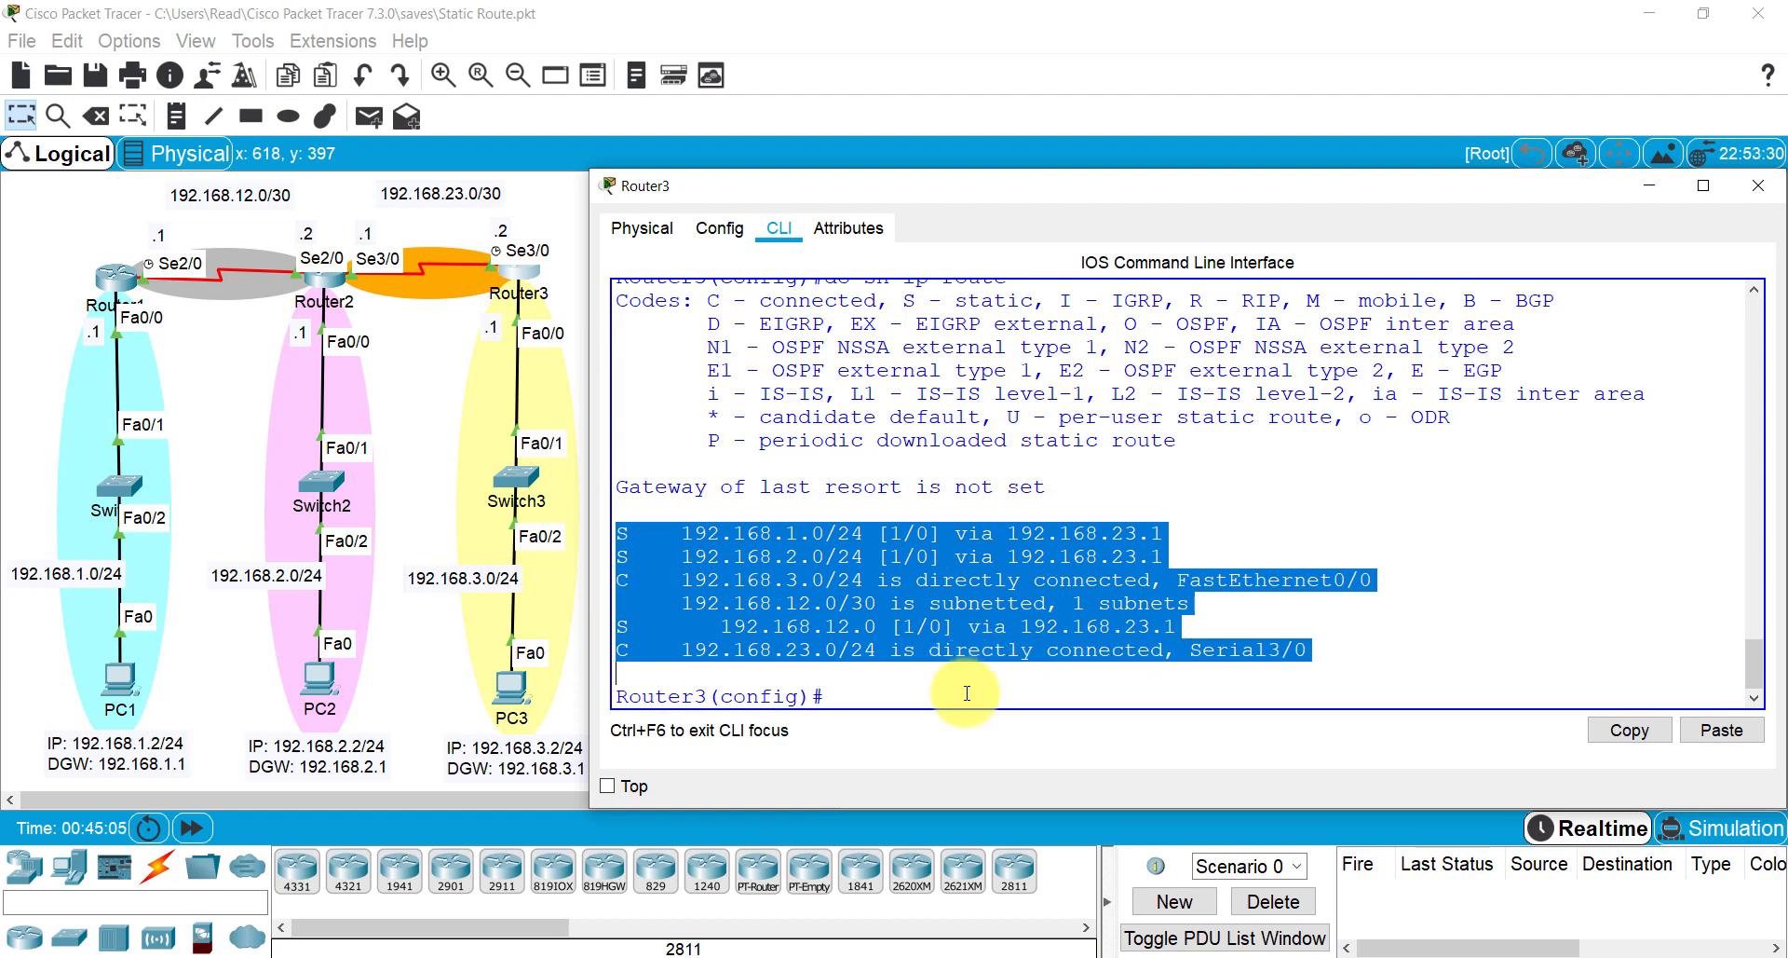
click(967, 697)
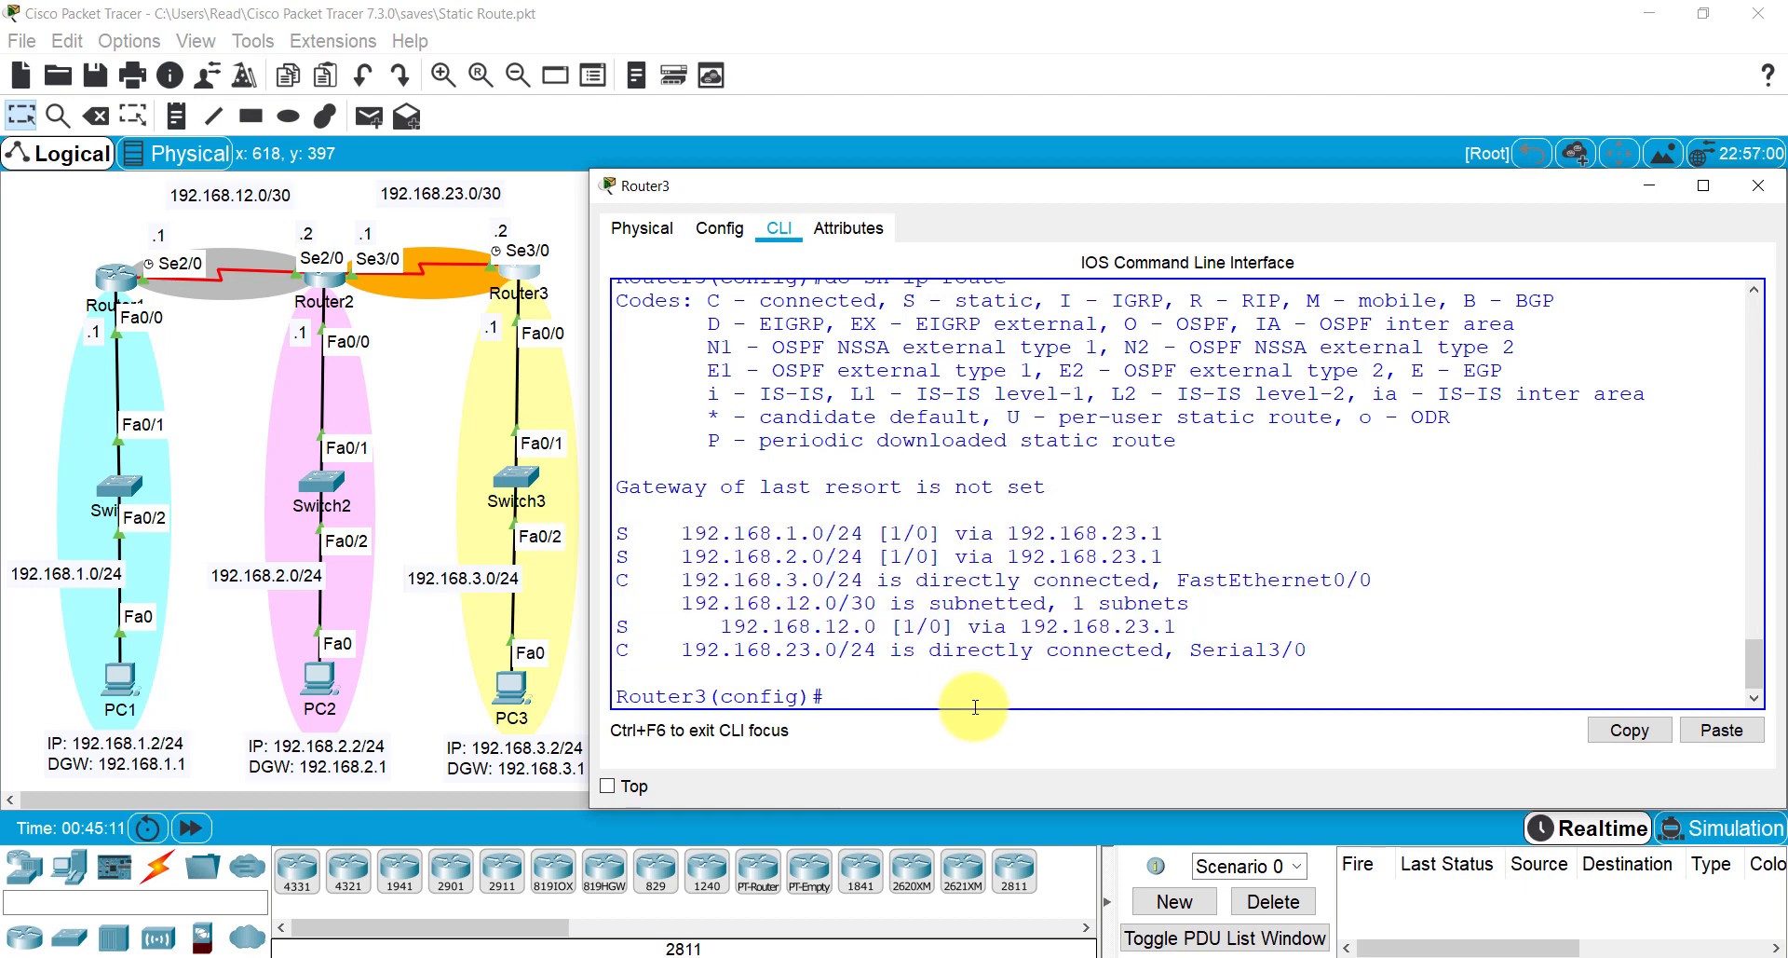
Step: Open PC1's Command Prompt and ping PC2 at 192.168.2.2 to test connectivity
click(121, 689)
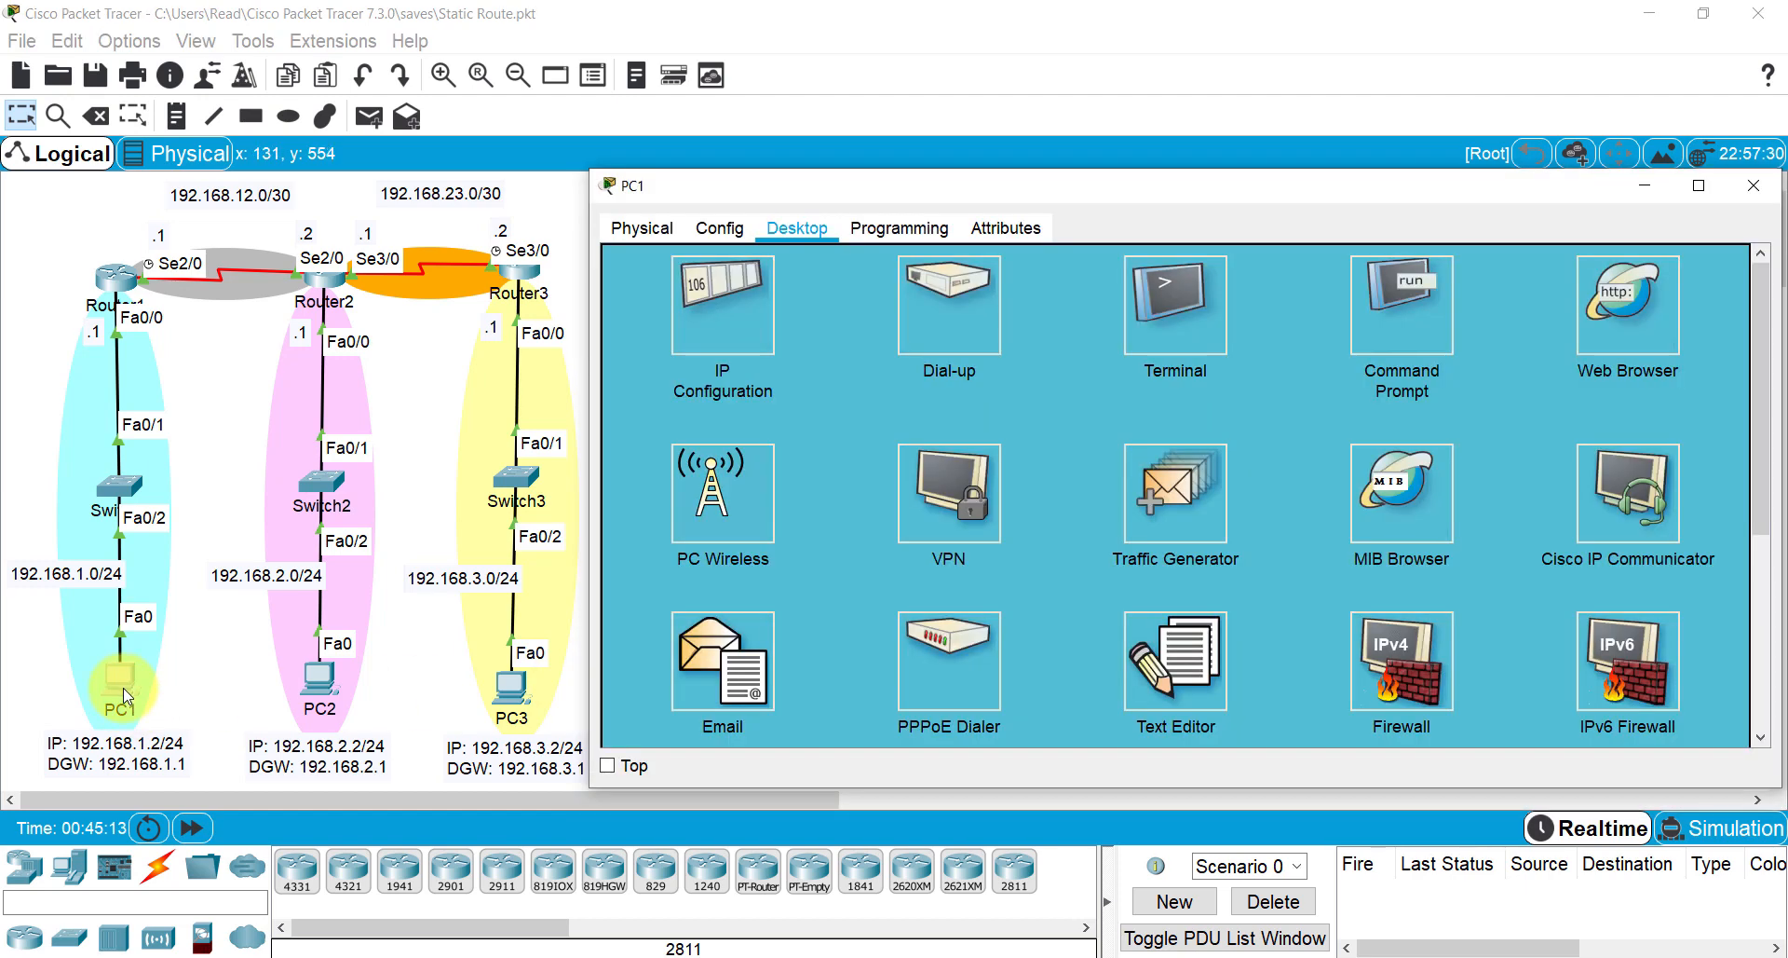
click(1407, 340)
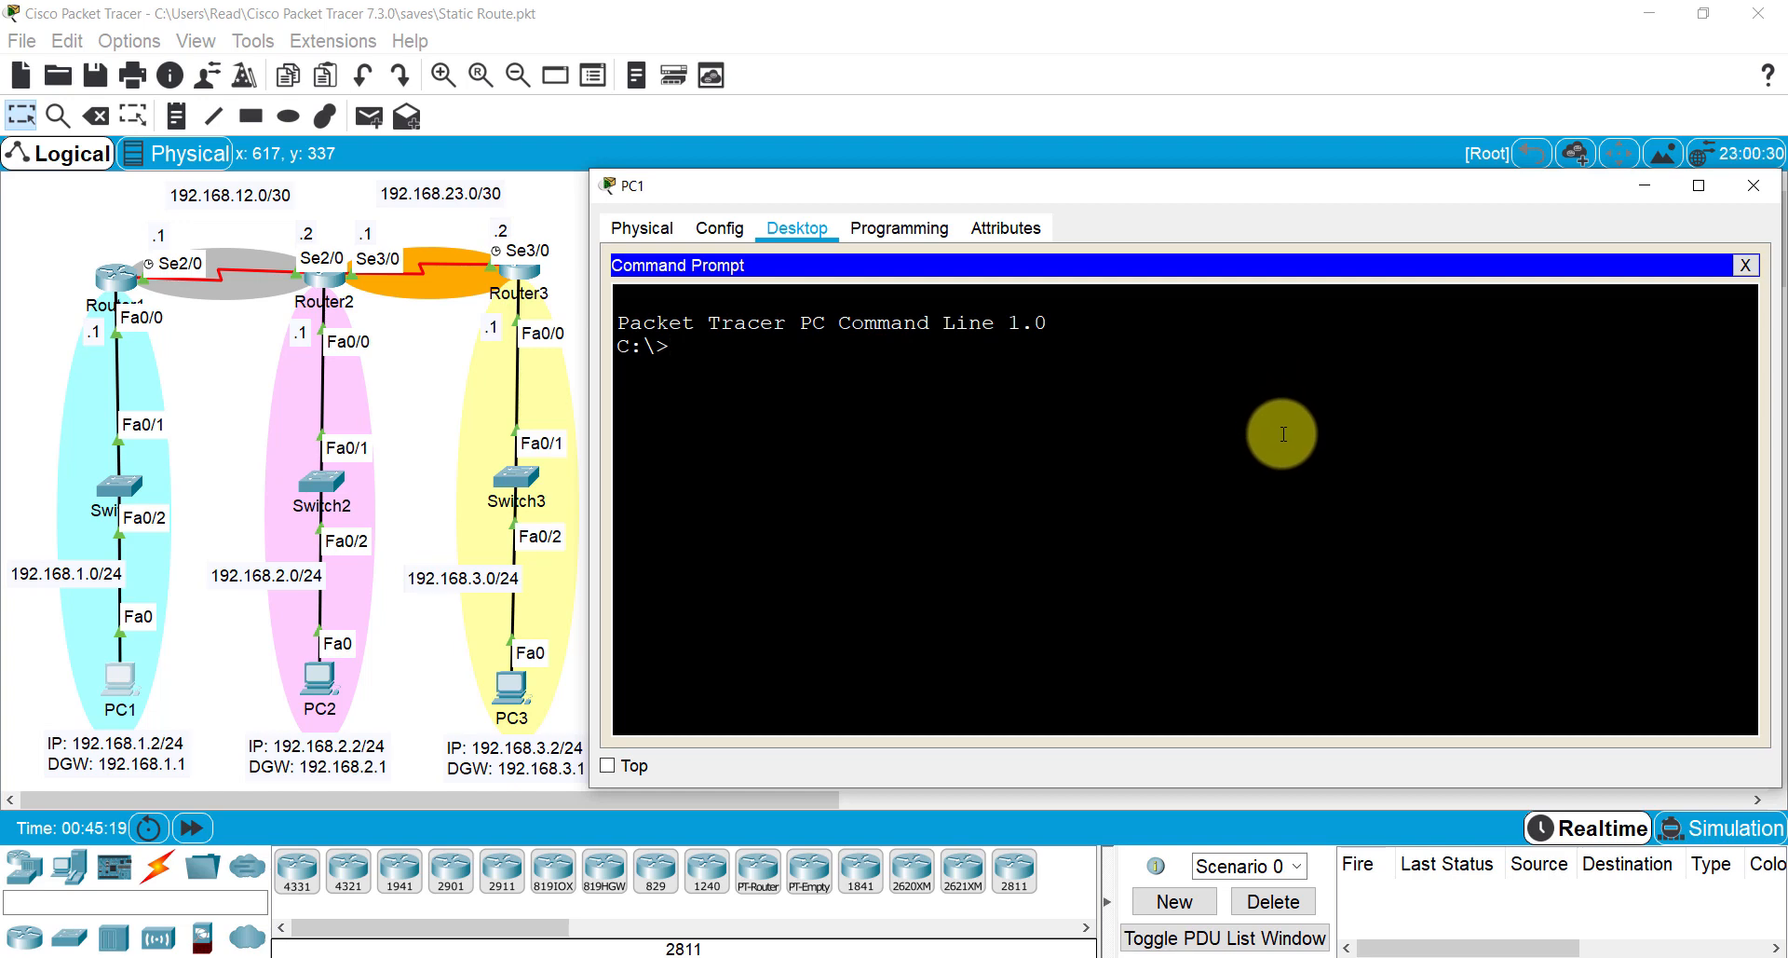
text(ping 192.168.2.2)
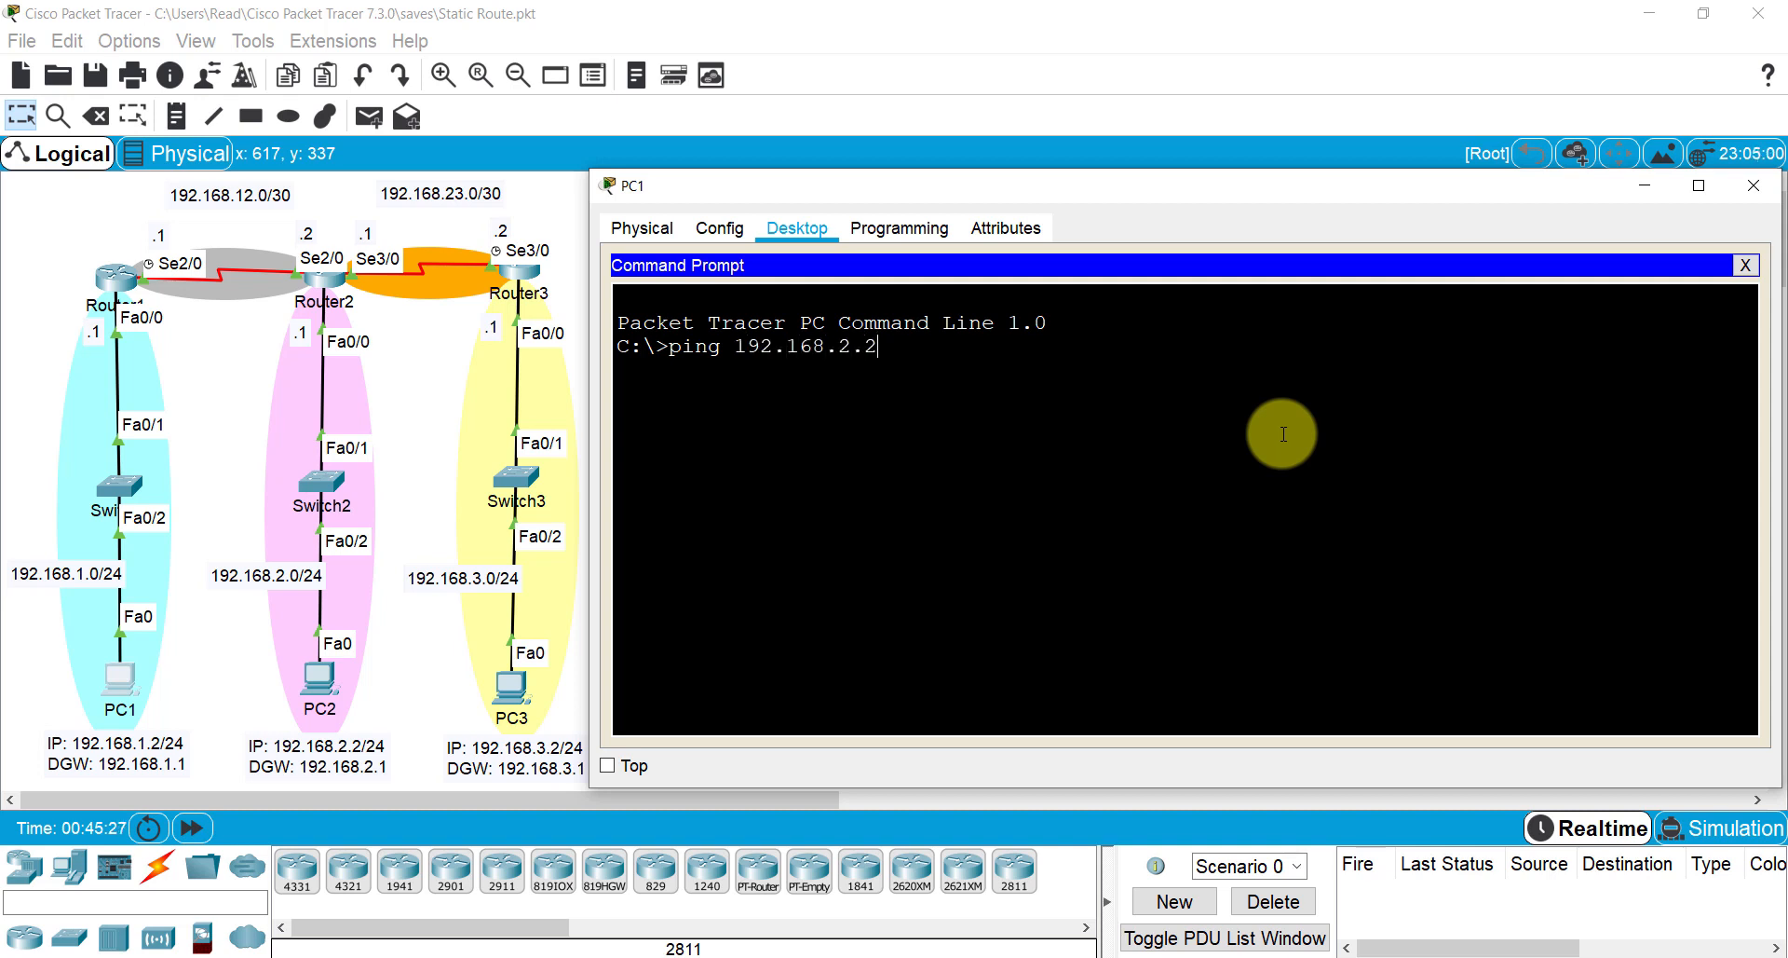
key(Return)
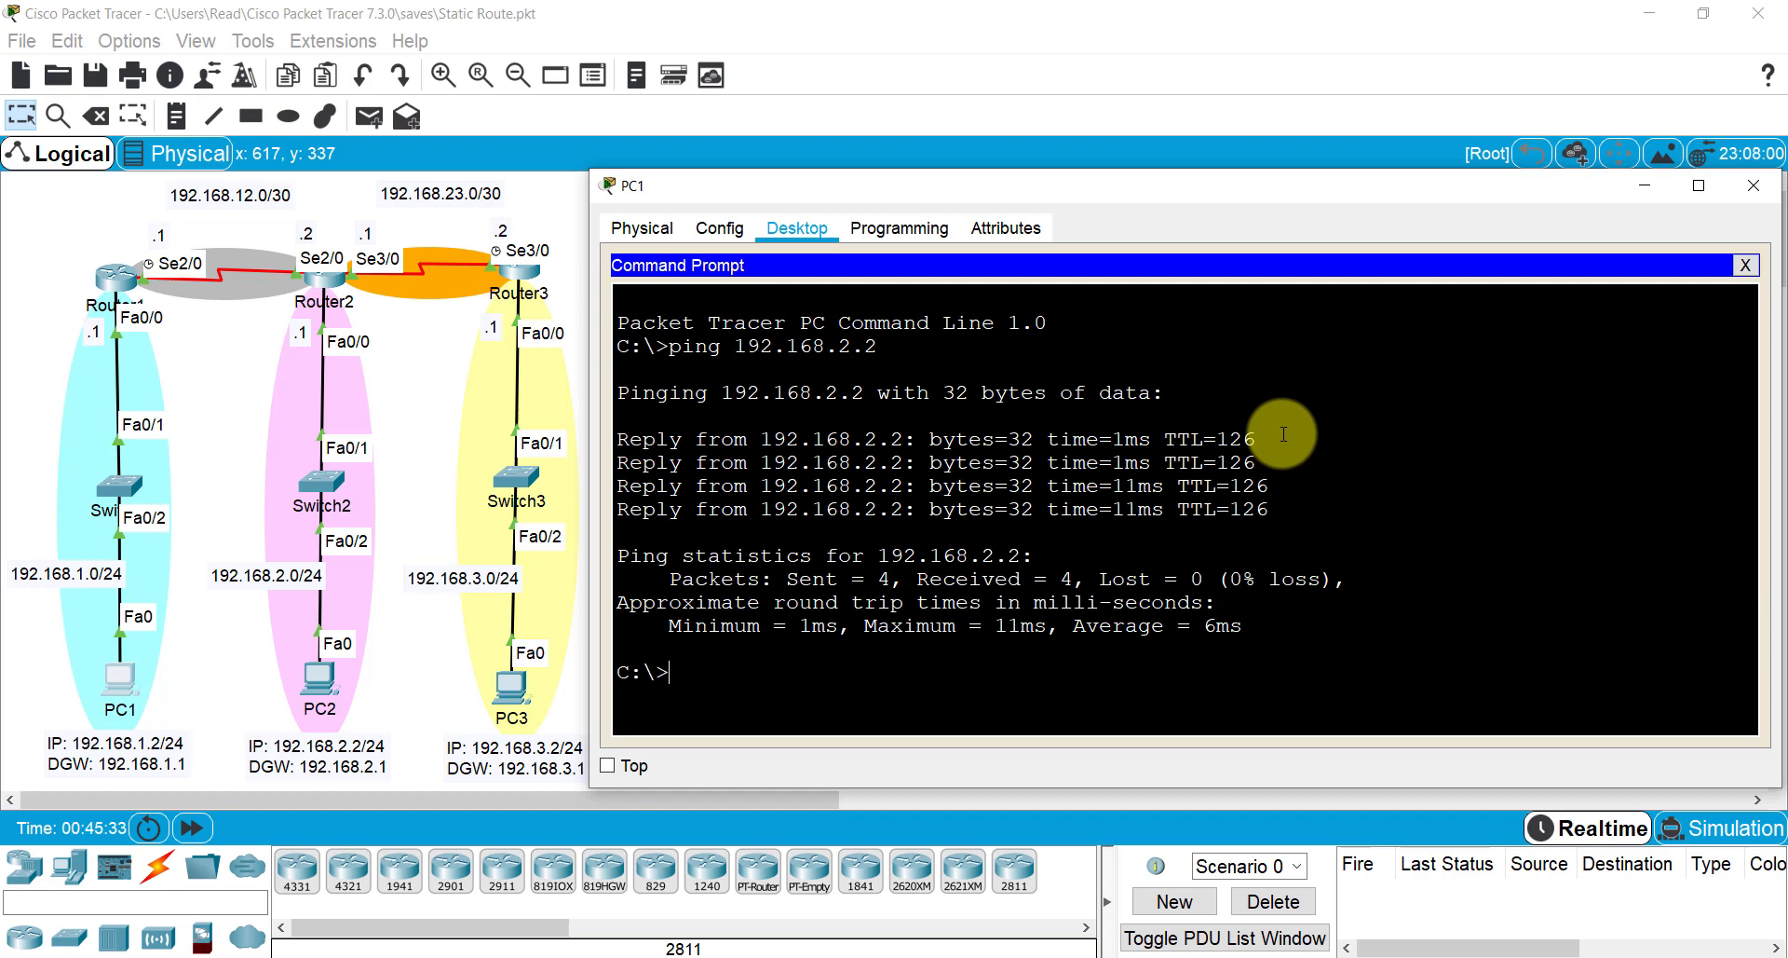
Step: Ping PC3 at 192.168.3.2 from PC1's Command Prompt to test connectivity
text(ping 192.168)
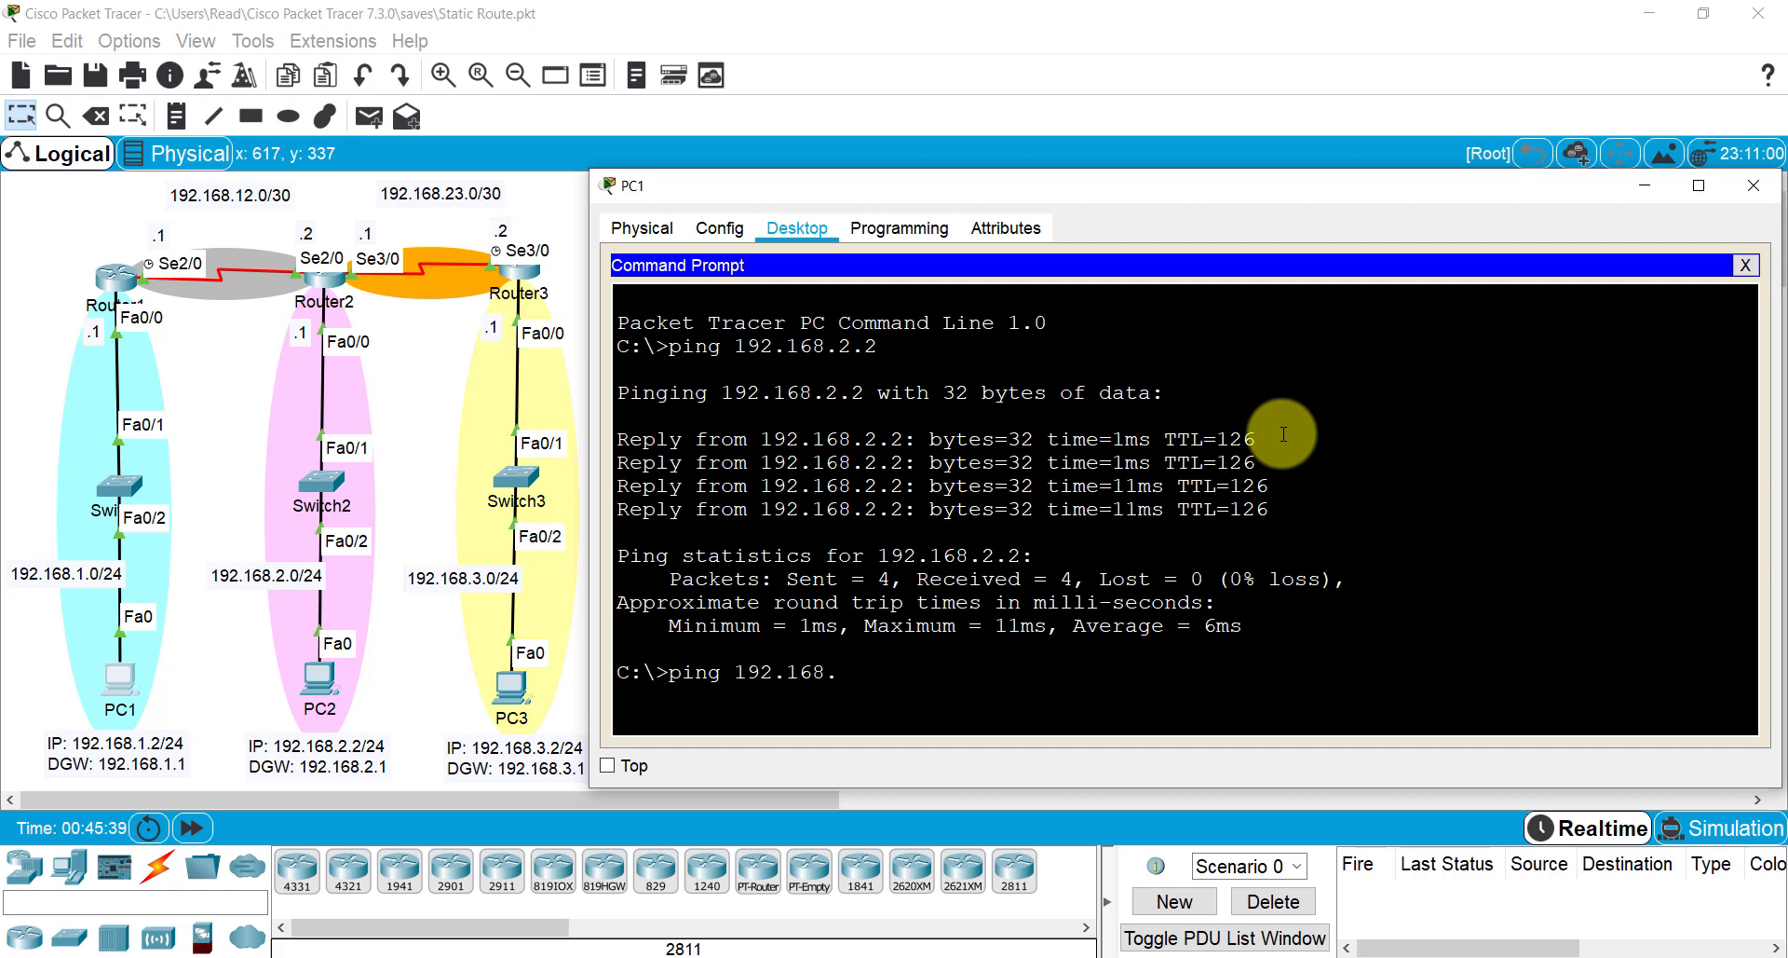
text(.3.2)
key(Return)
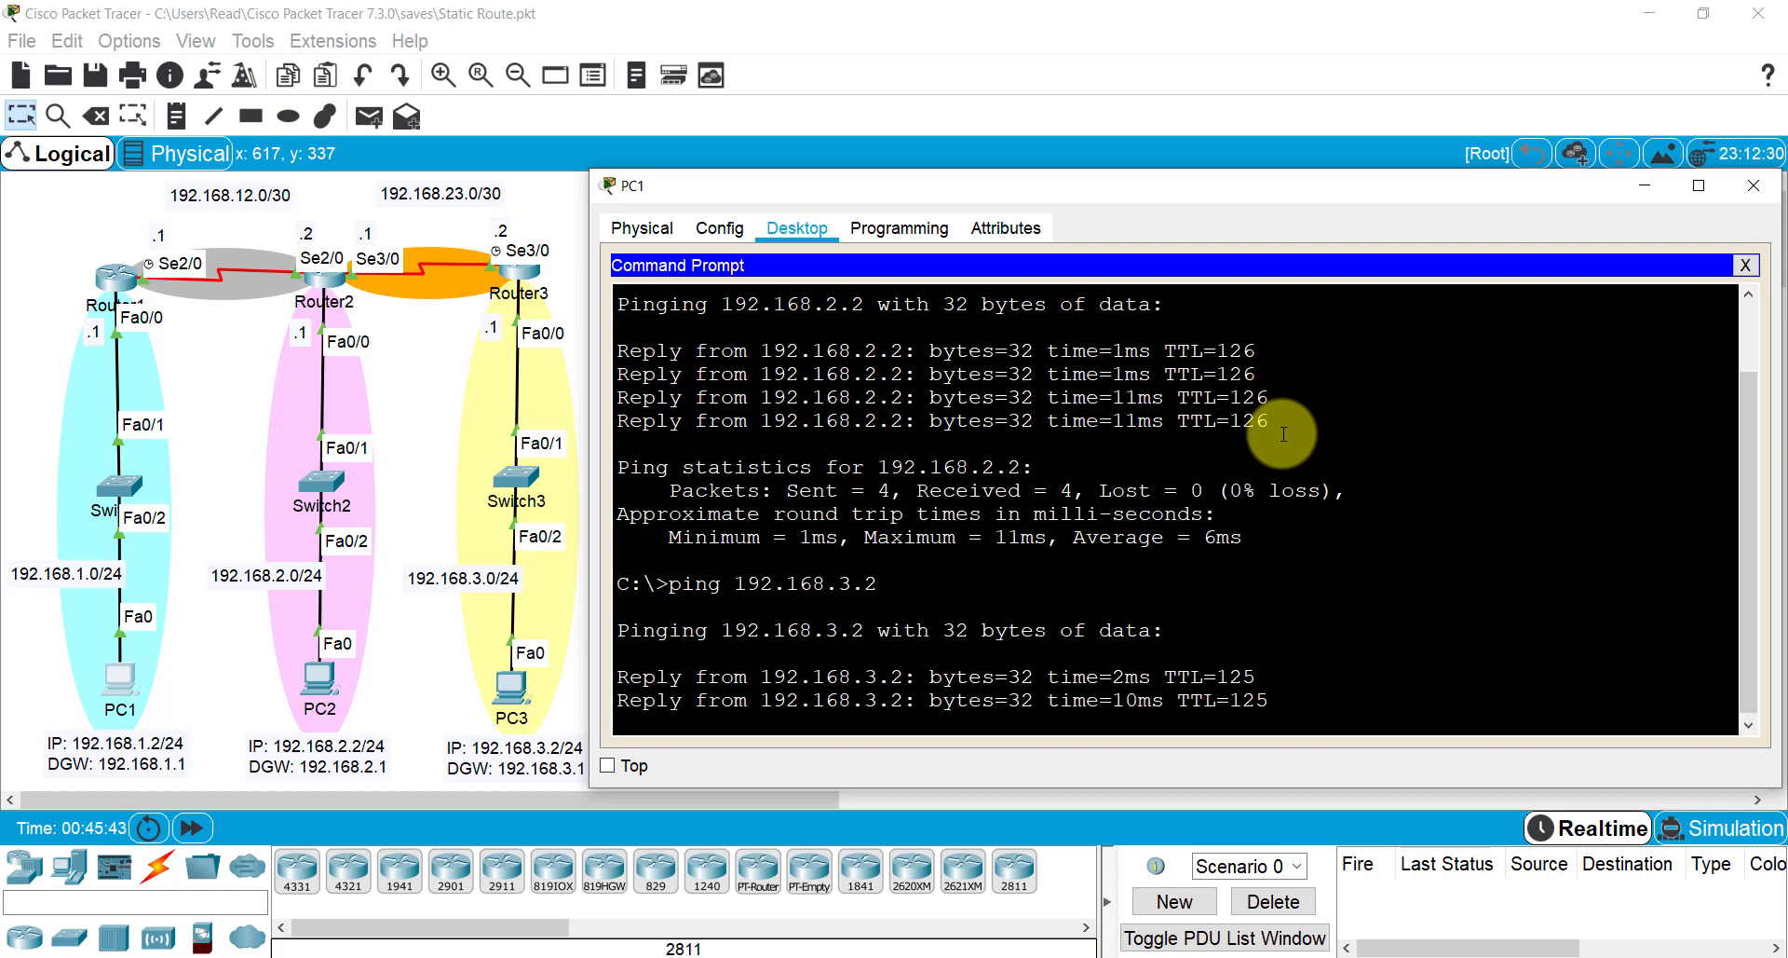